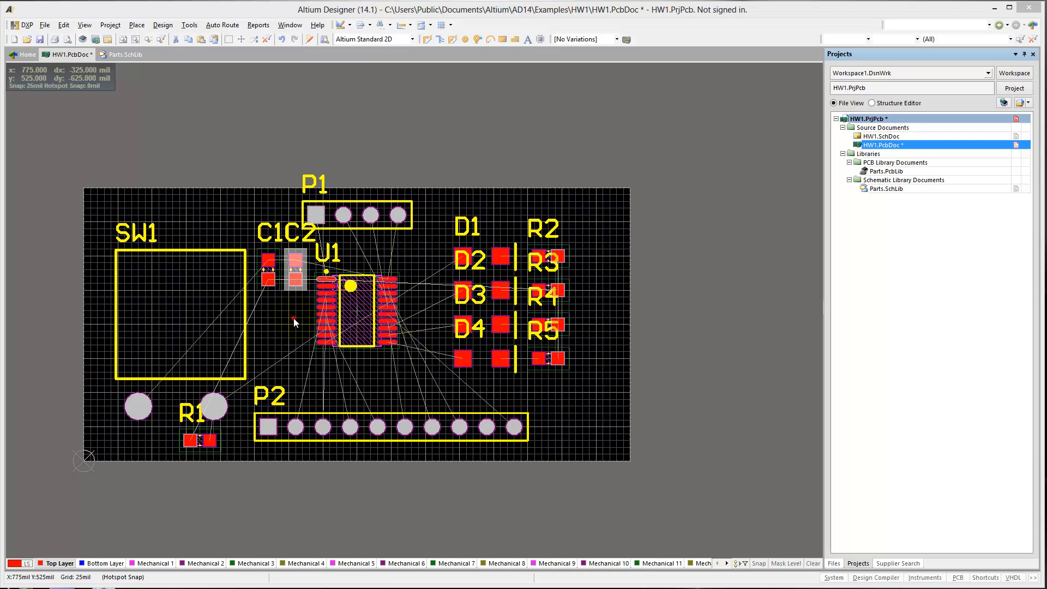
# Examine the unrouted VCC connections between header P1, capacitors C1 and C2, and pin 1 of U1.
pyautogui.keyDown('ctrl'); pyautogui.scroll(5, 296, 281); pyautogui.keyUp('ctrl')
pyautogui.keyDown('ctrl'); pyautogui.scroll(3, 326, 338); pyautogui.keyUp('ctrl')
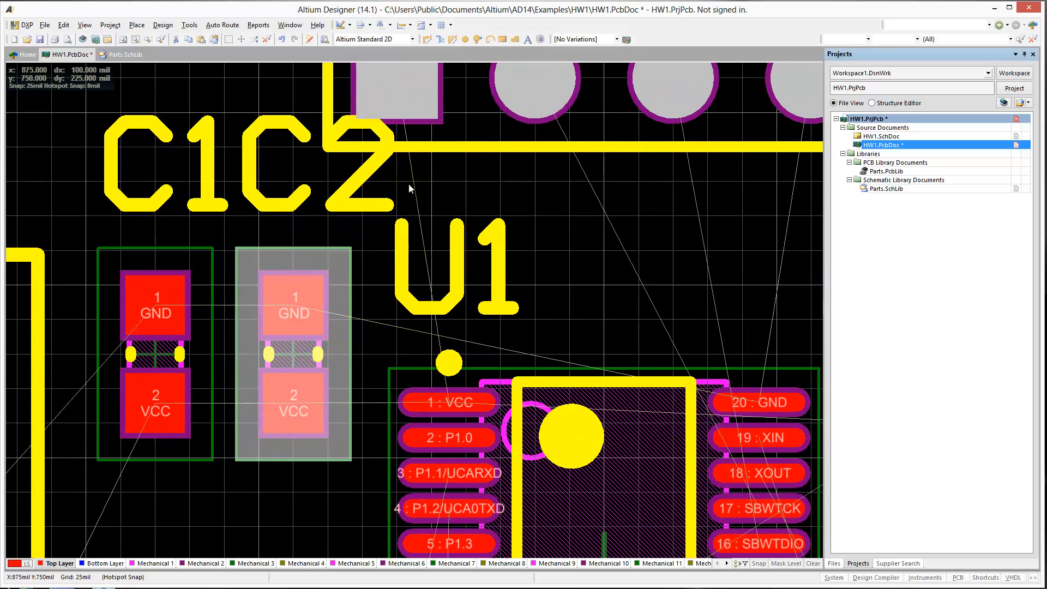
pyautogui.moveTo(614, 193); pyautogui.dragTo(495, 316, button='right')
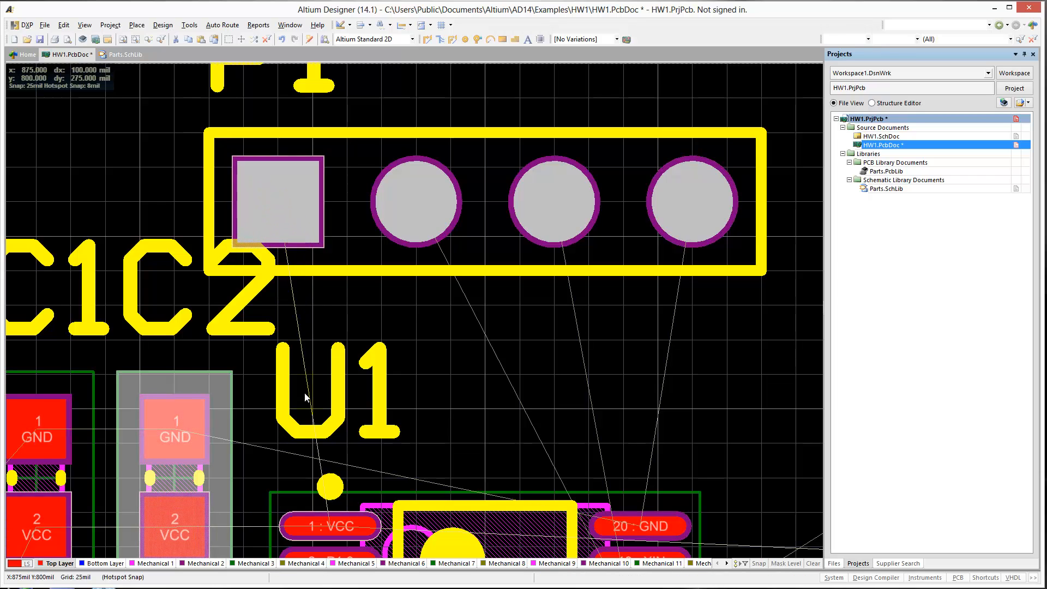
pyautogui.moveTo(303, 398); pyautogui.dragTo(322, 235, button='right')
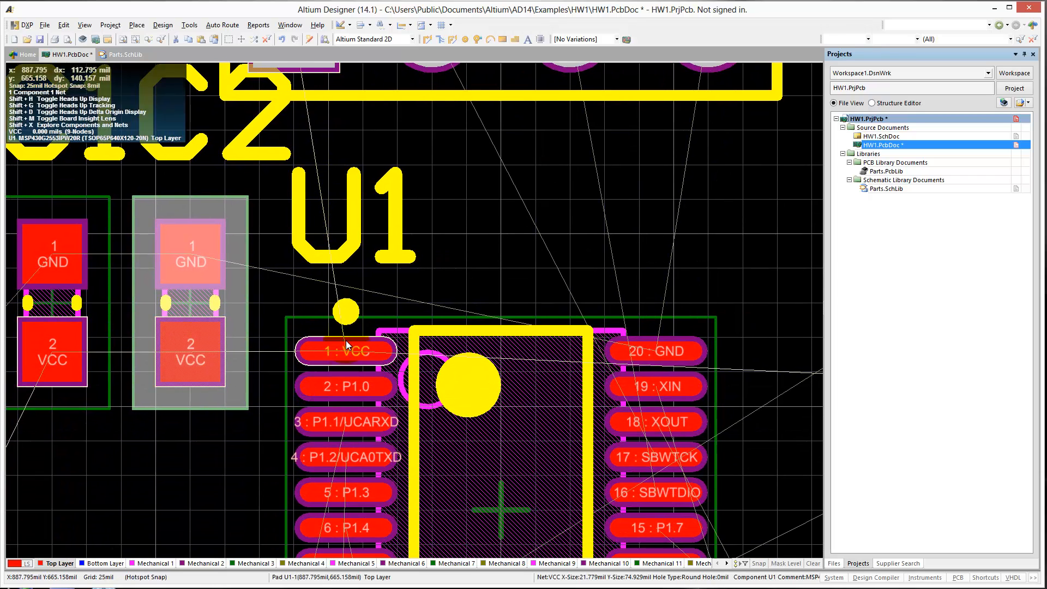
pyautogui.moveTo(353, 294); pyautogui.dragTo(371, 366, button='right')
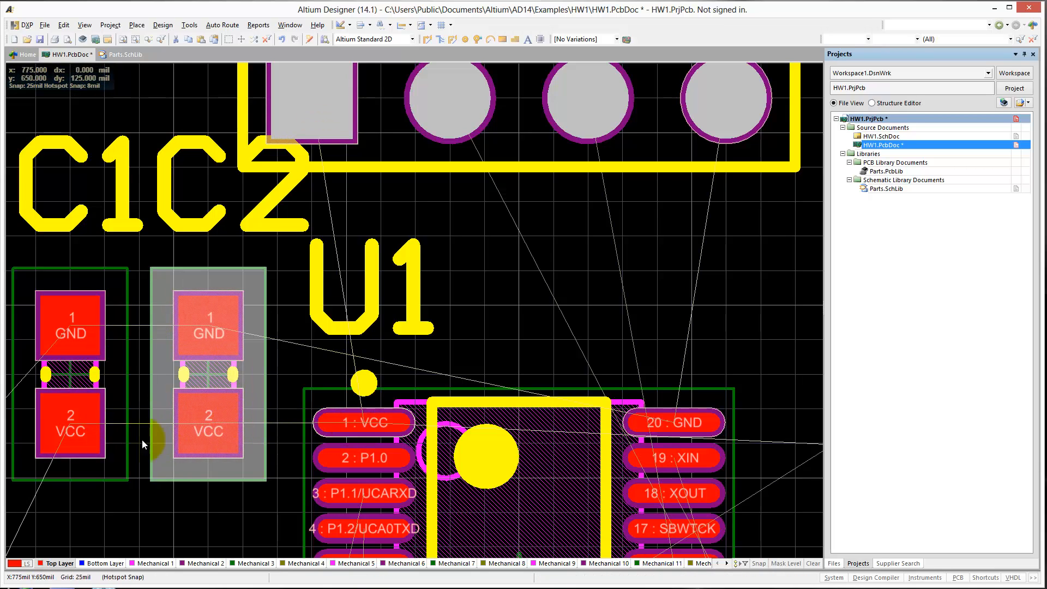
pyautogui.moveTo(239, 398); pyautogui.dragTo(298, 394, button='right')
pyautogui.rightClick(298, 394)
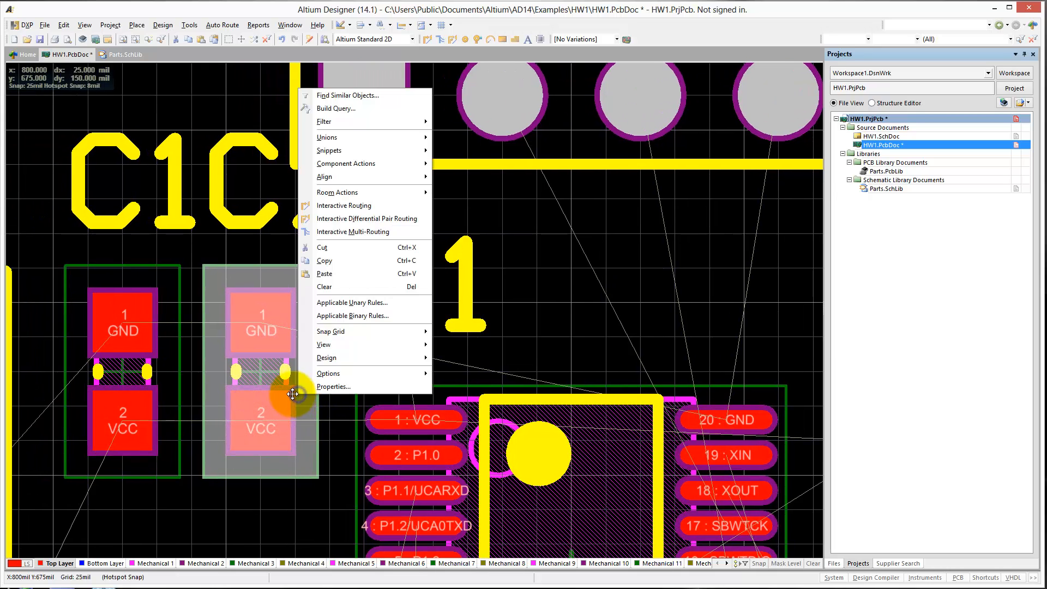
pyautogui.click(318, 135)
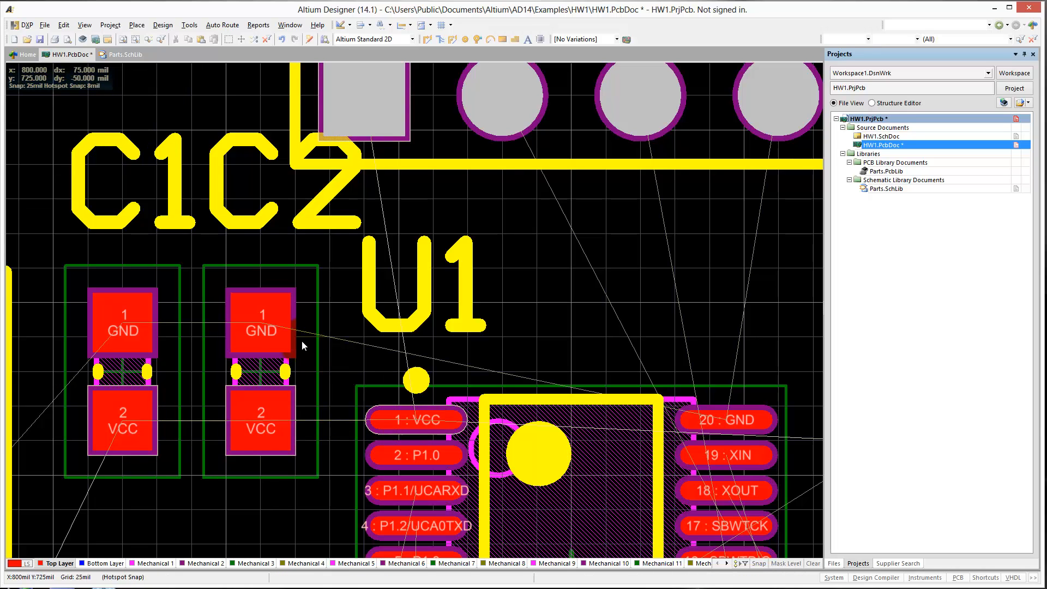
pyautogui.keyDown('ctrl'); pyautogui.scroll(-2, 302, 340); pyautogui.keyUp('ctrl')
pyautogui.click(354, 316)
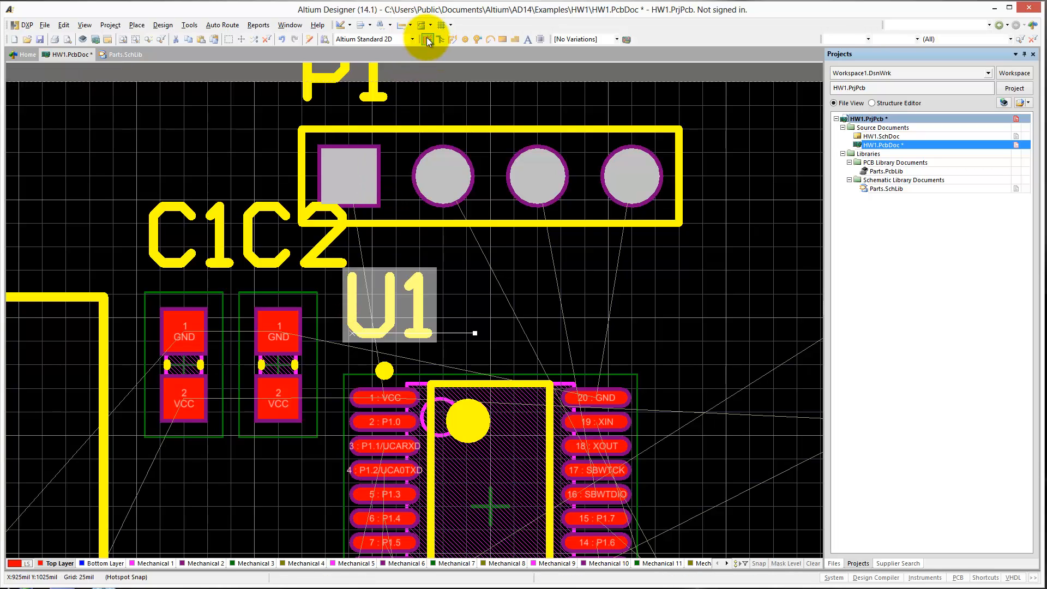
pyautogui.click(331, 294)
# Begin an interactive VCC route at P1's square pad and set the preferred track width to 20 mil.
pyautogui.press('p')
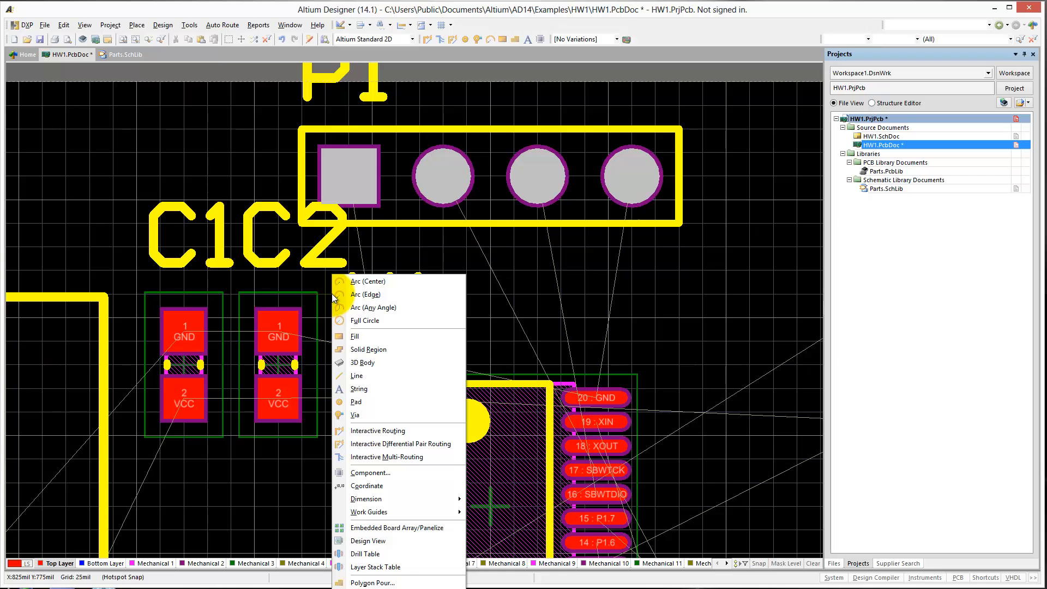
pyautogui.click(391, 431)
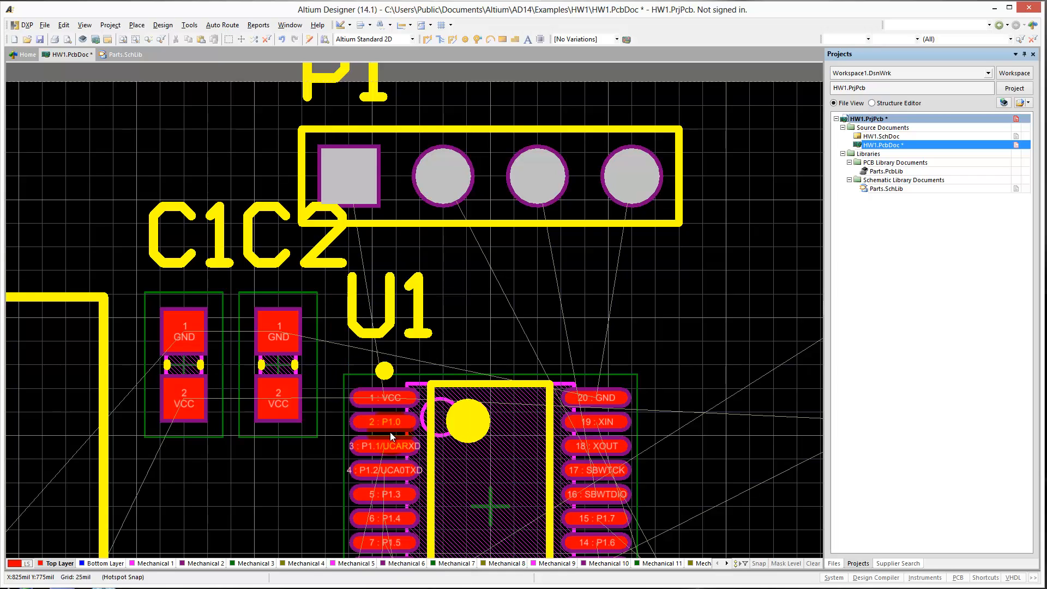
pyautogui.click(349, 175)
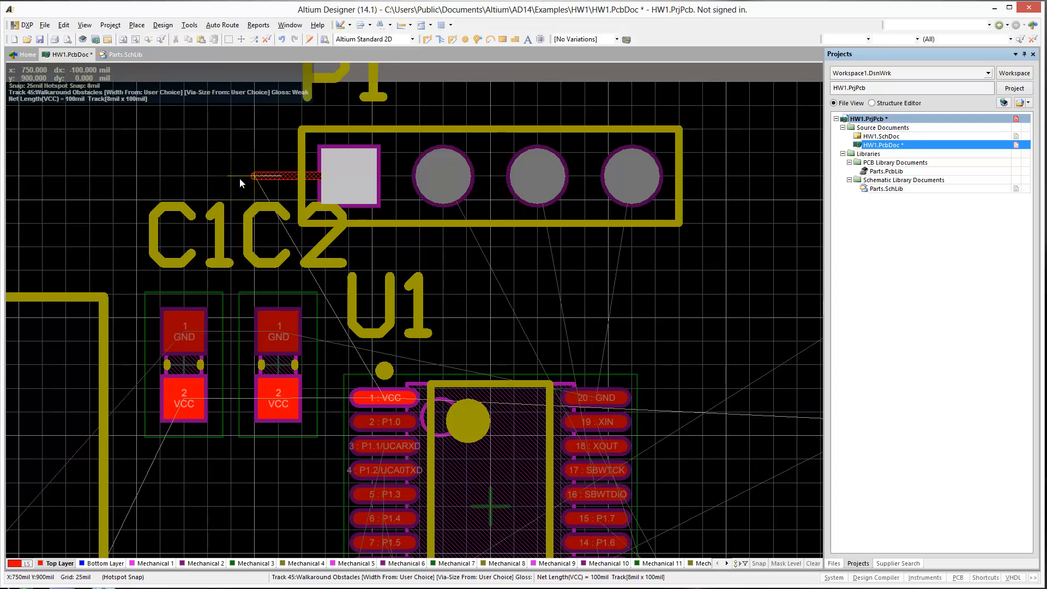
pyautogui.press('Tab')
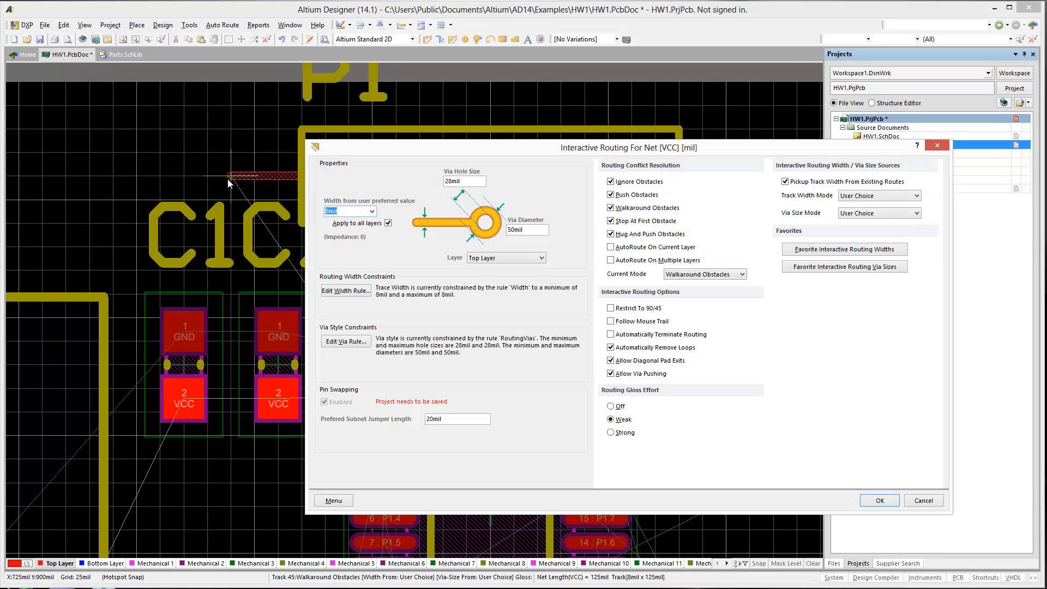
pyautogui.doubleClick(334, 210)
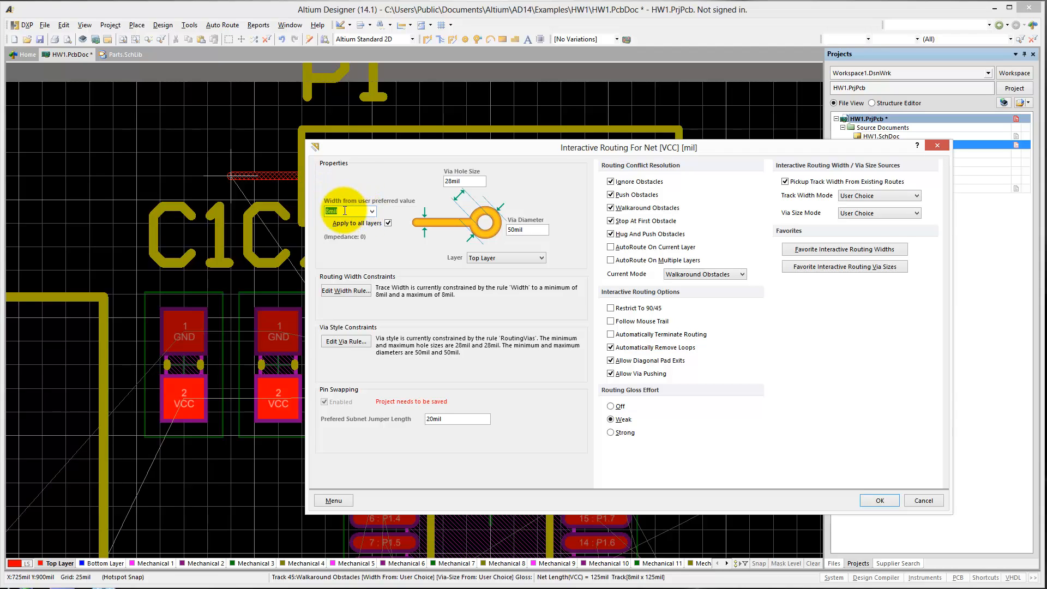
pyautogui.write('20')
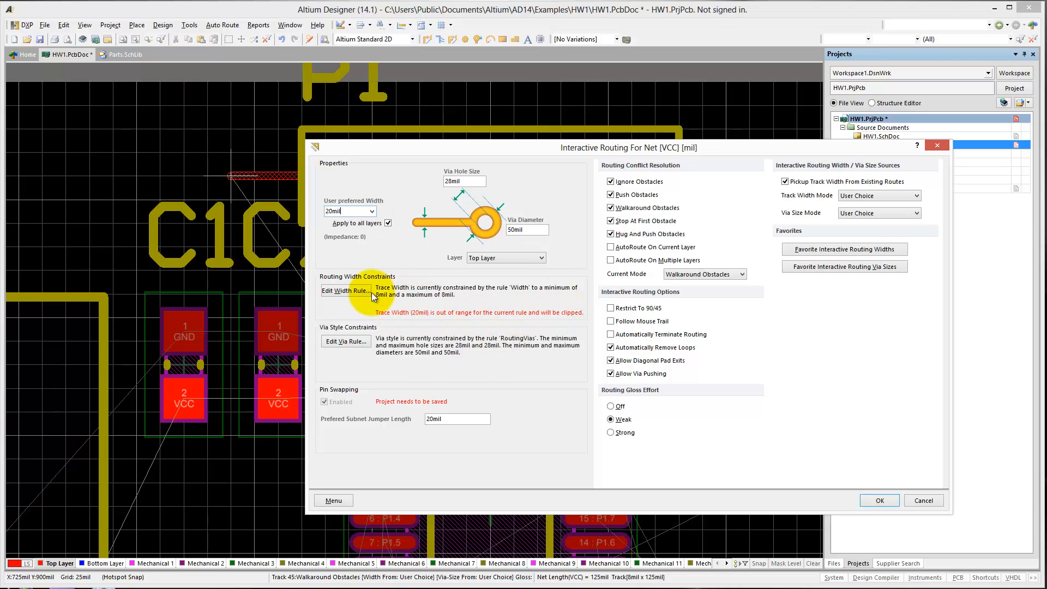
# Edit the width rule to a 40 mil maximum and 12 mil preferred width, then apply the routing settings.
pyautogui.click(339, 292)
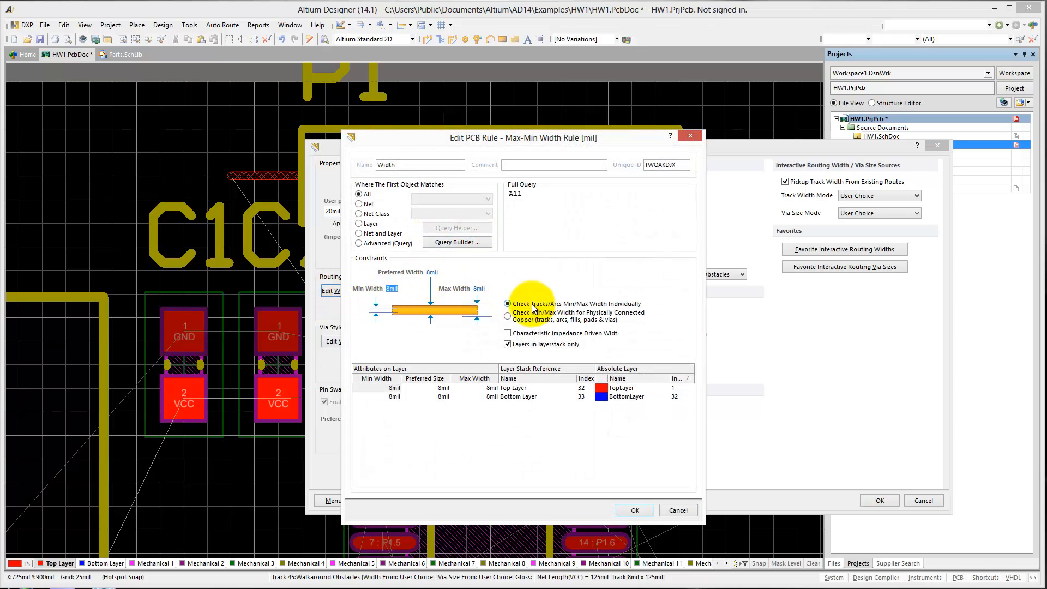
pyautogui.click(391, 289)
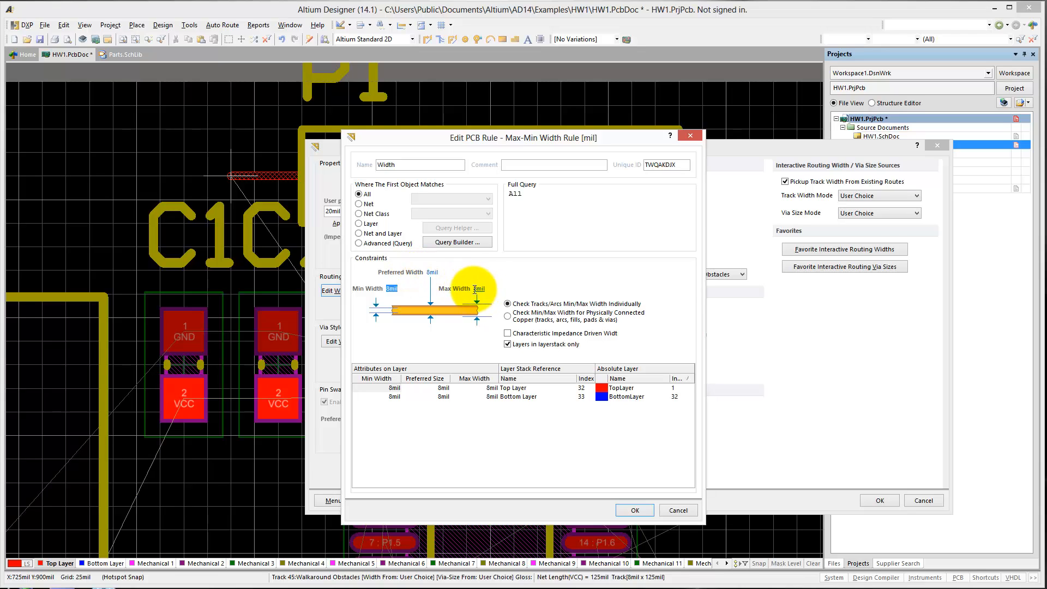
pyautogui.click(478, 288)
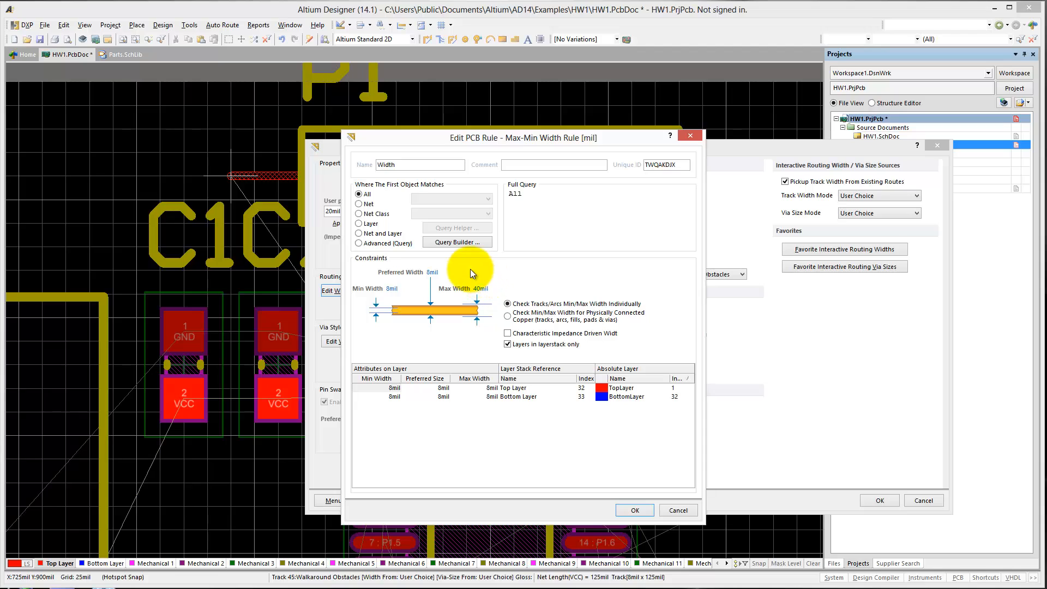
pyautogui.click(431, 271)
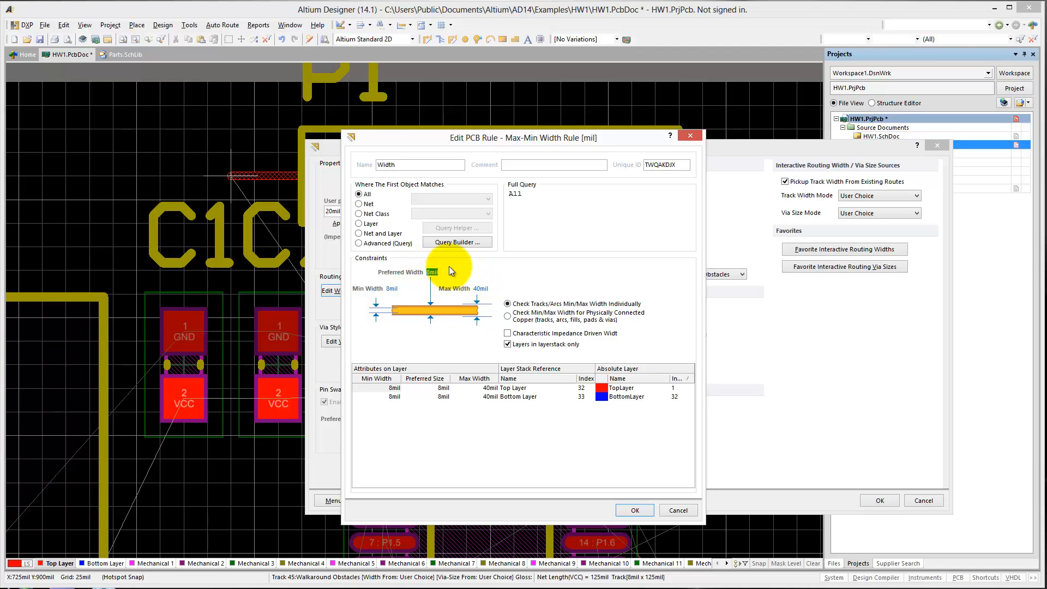
pyautogui.write('15mil')
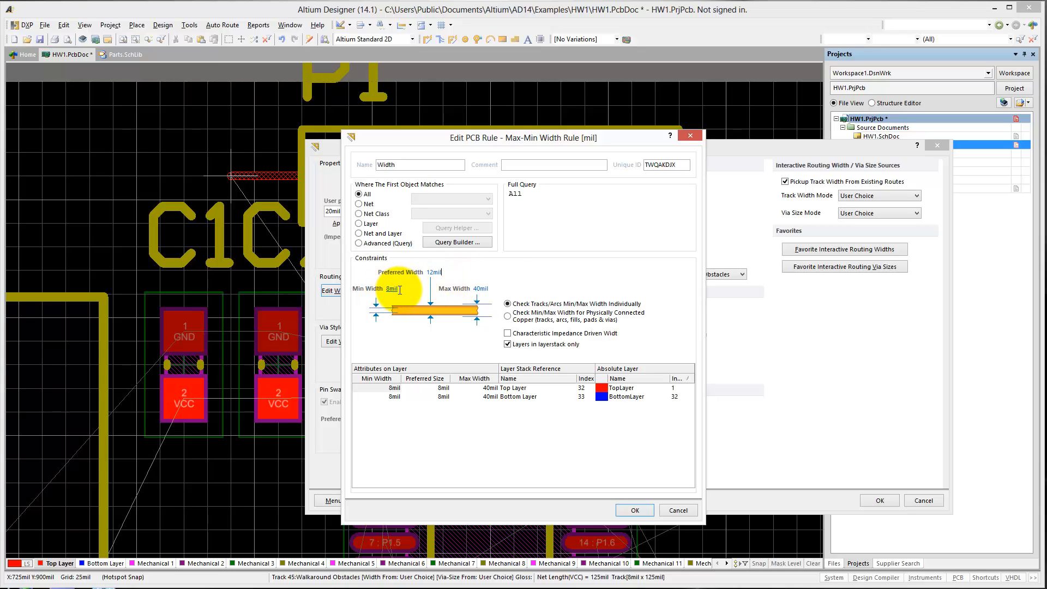
pyautogui.click(635, 511)
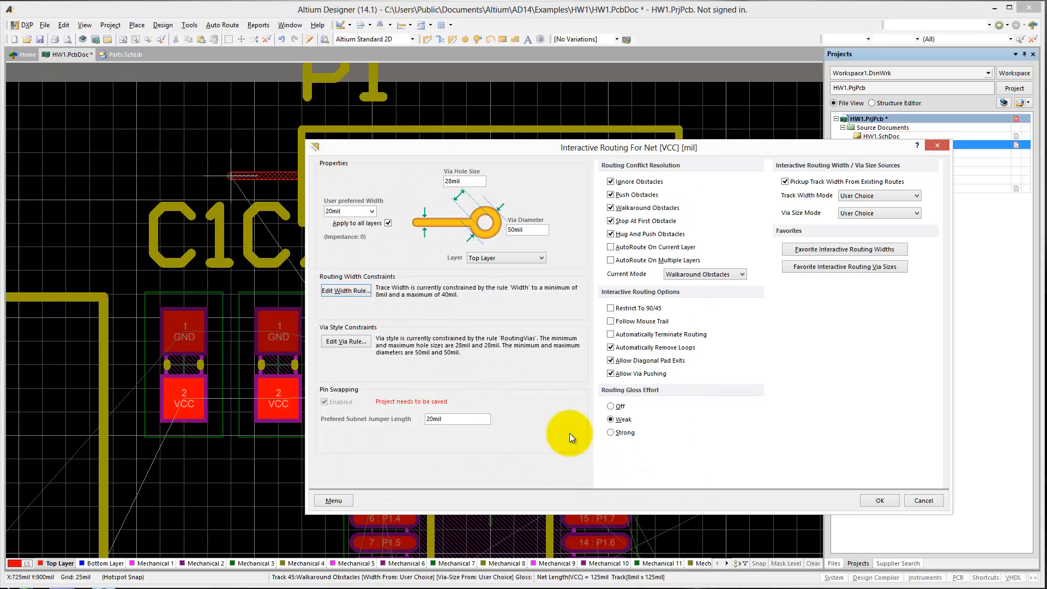
pyautogui.click(879, 501)
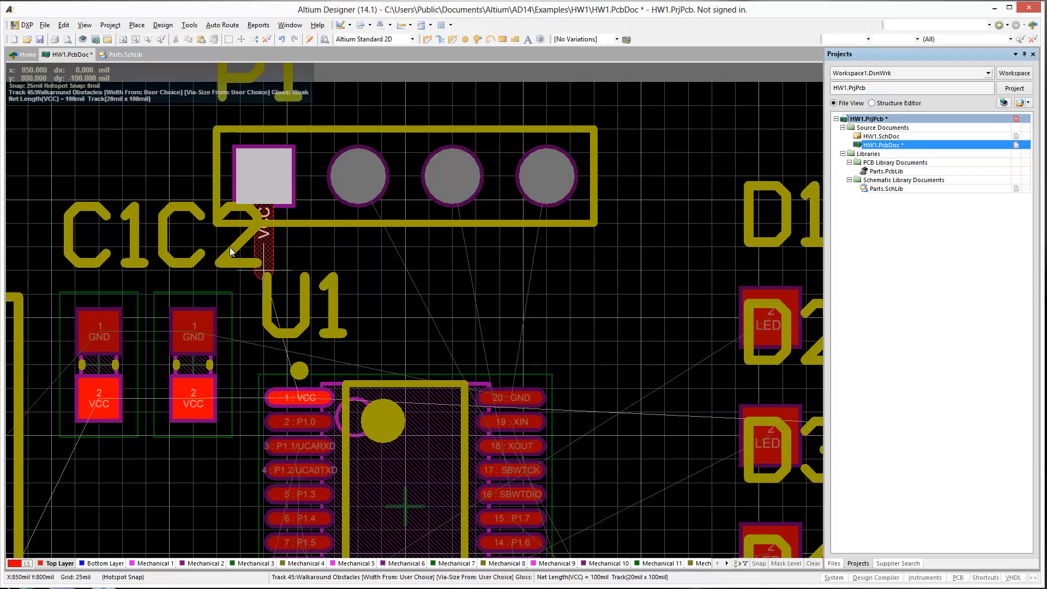
# Route the 20 mil VCC track from P1 around the outer side of C1 and through the VCC pads of C1 and C2.
pyautogui.moveTo(194, 184); pyautogui.dragTo(413, 193, button='right')
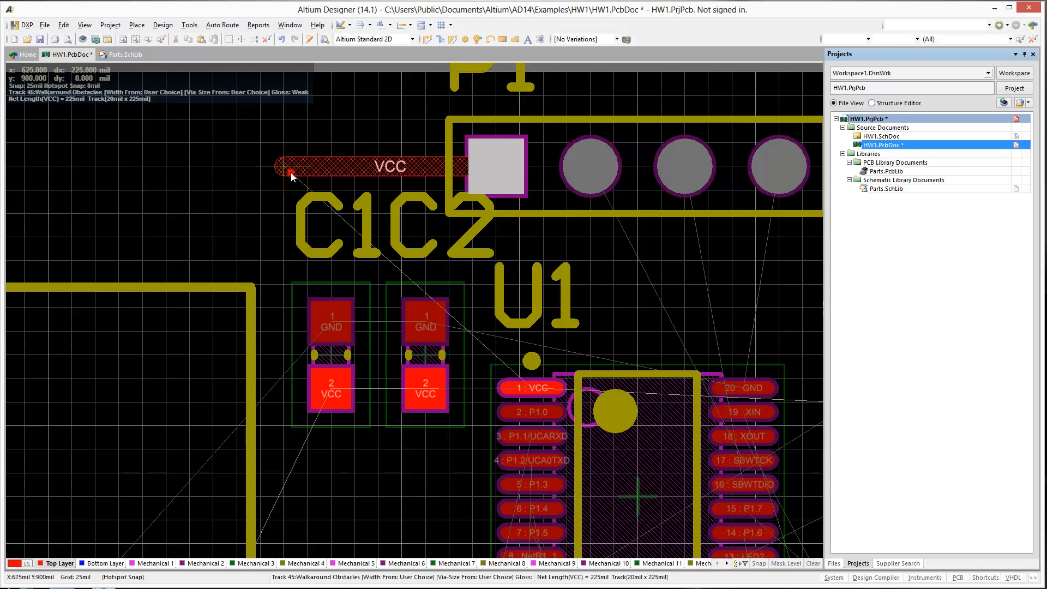
pyautogui.click(283, 166)
pyautogui.click(224, 230)
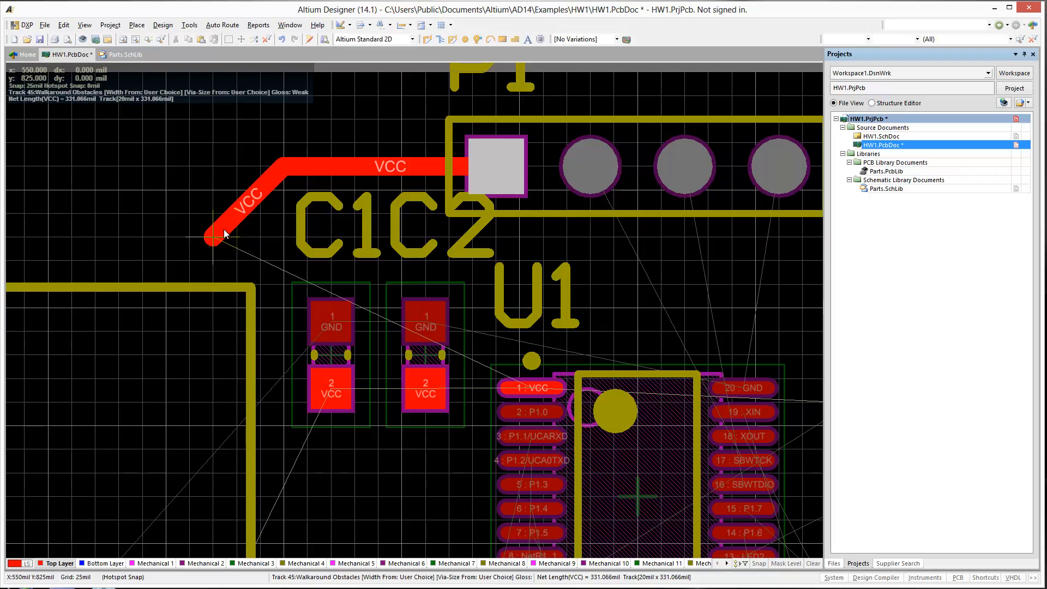
pyautogui.click(217, 319)
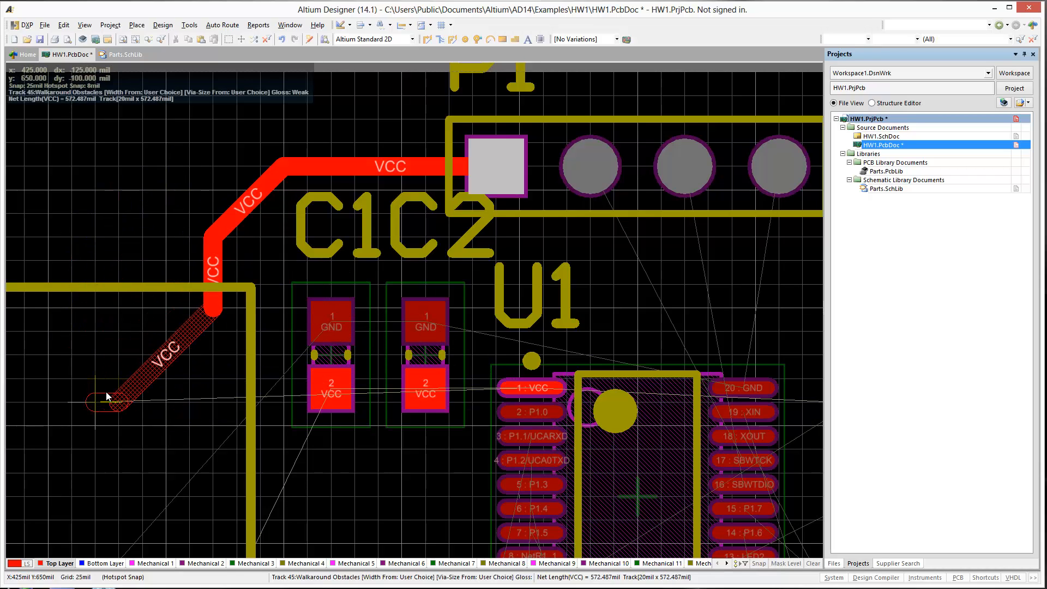
pyautogui.press('space')
pyautogui.press('space')
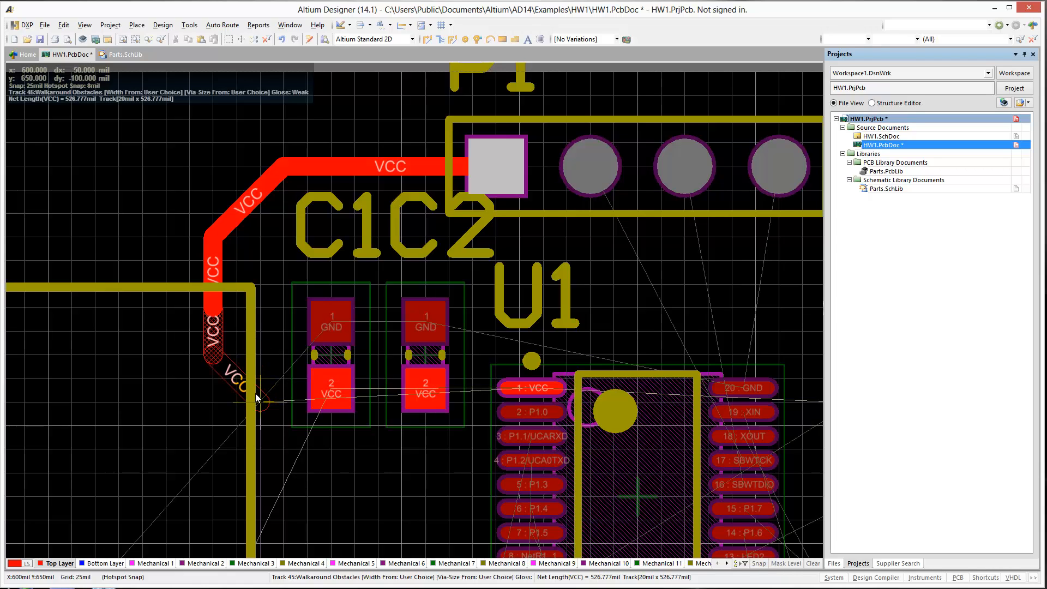
pyautogui.click(332, 392)
pyautogui.click(433, 385)
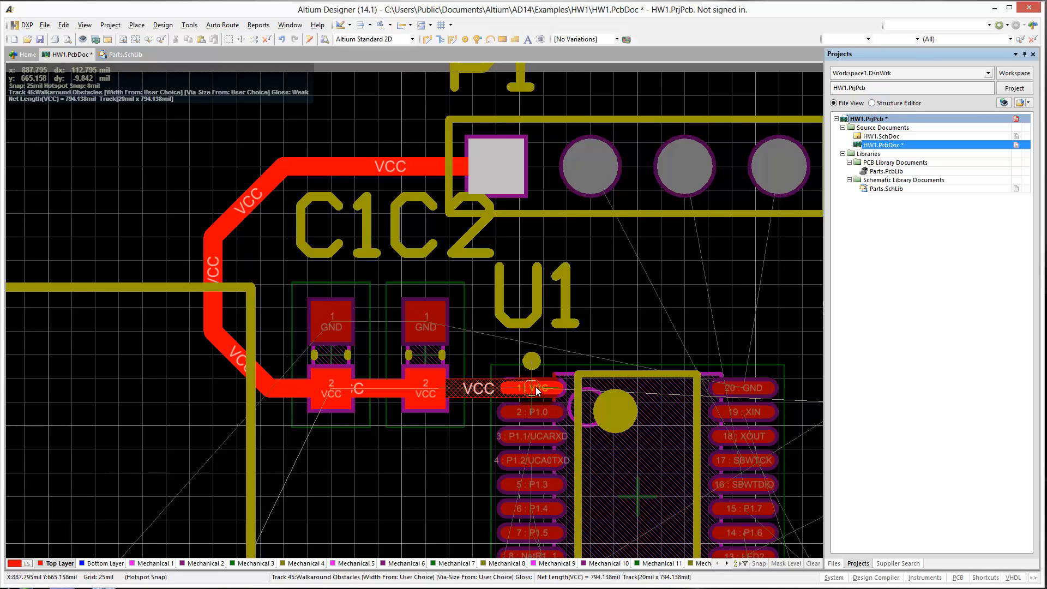
# Reduce the VCC track width to 15 mil and finish the route at pin 1 of U1.
pyautogui.press('Tab')
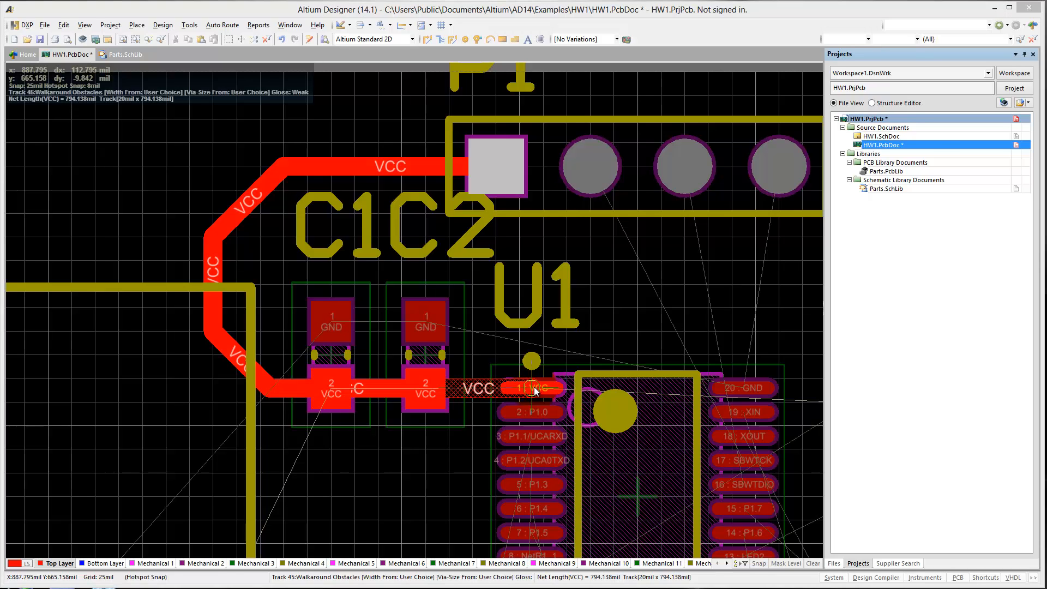
pyautogui.write('15')
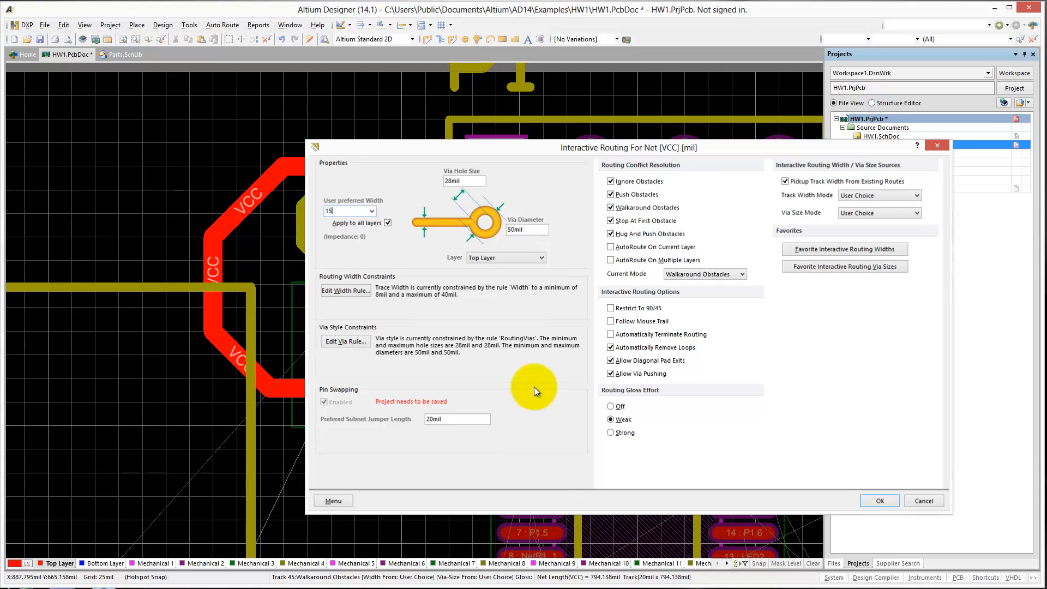
pyautogui.press('Return')
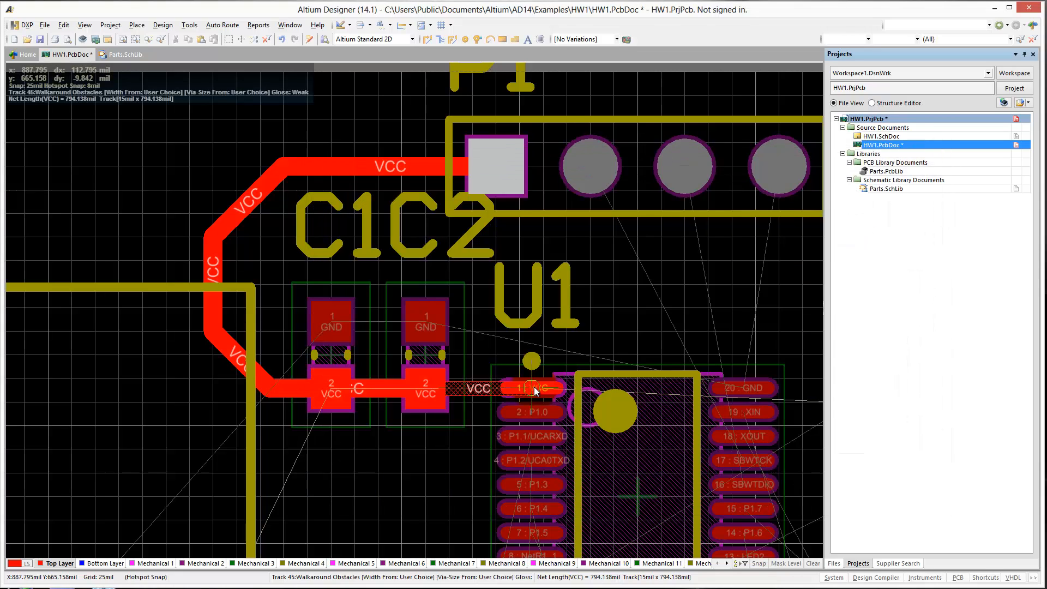
pyautogui.click(535, 389)
pyautogui.rightClick(535, 391)
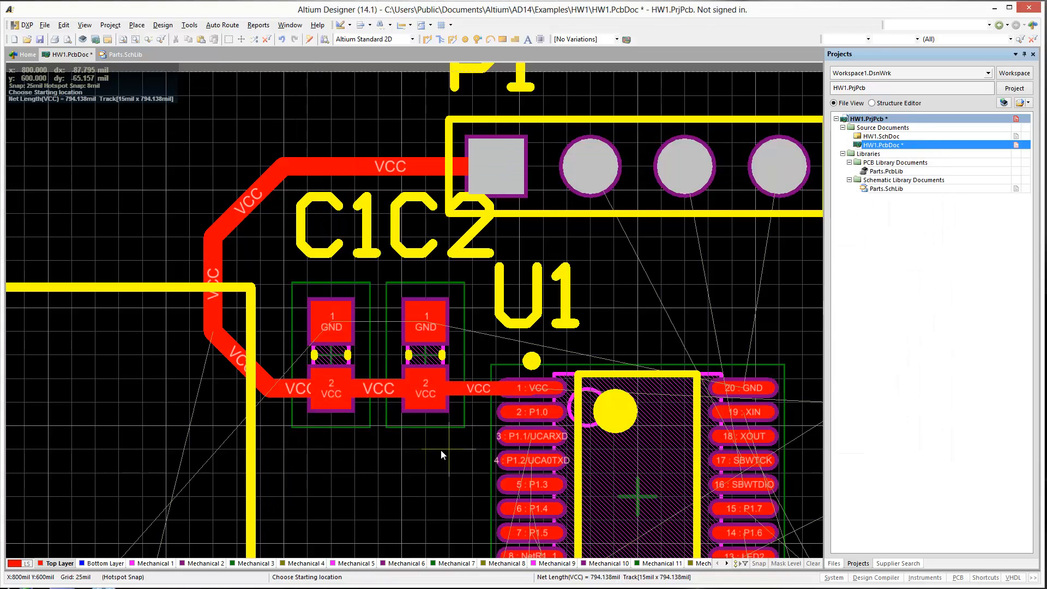
pyautogui.rightClick(429, 467)
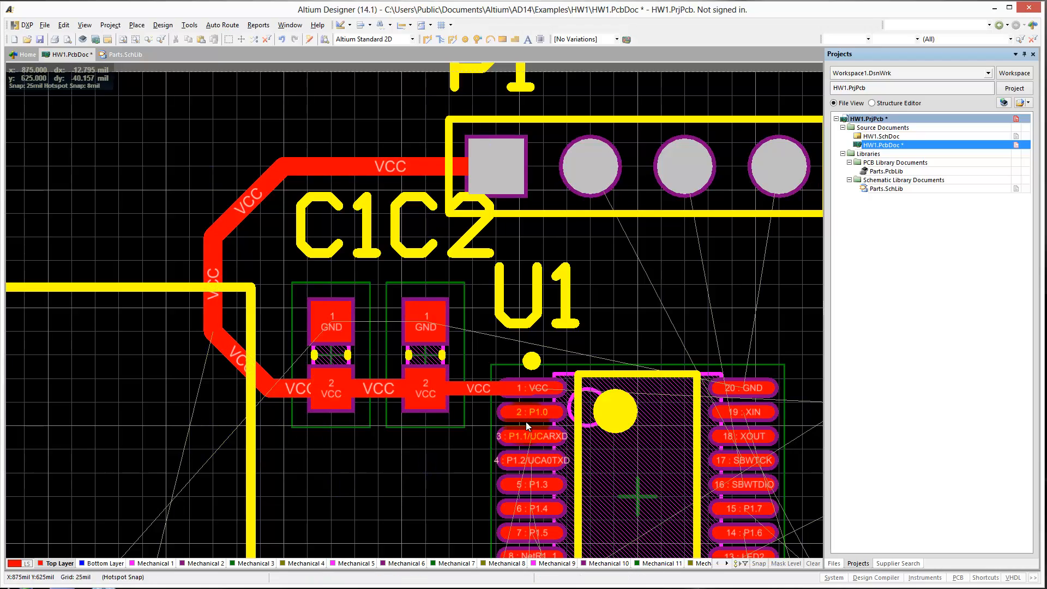
# Save the HW1 PCB document and open the HW1.SchDoc schematic.
pyautogui.moveTo(611, 369); pyautogui.dragTo(597, 365, button='right')
pyautogui.keyDown('ctrl'); pyautogui.scroll(-4, 597, 365); pyautogui.keyUp('ctrl')
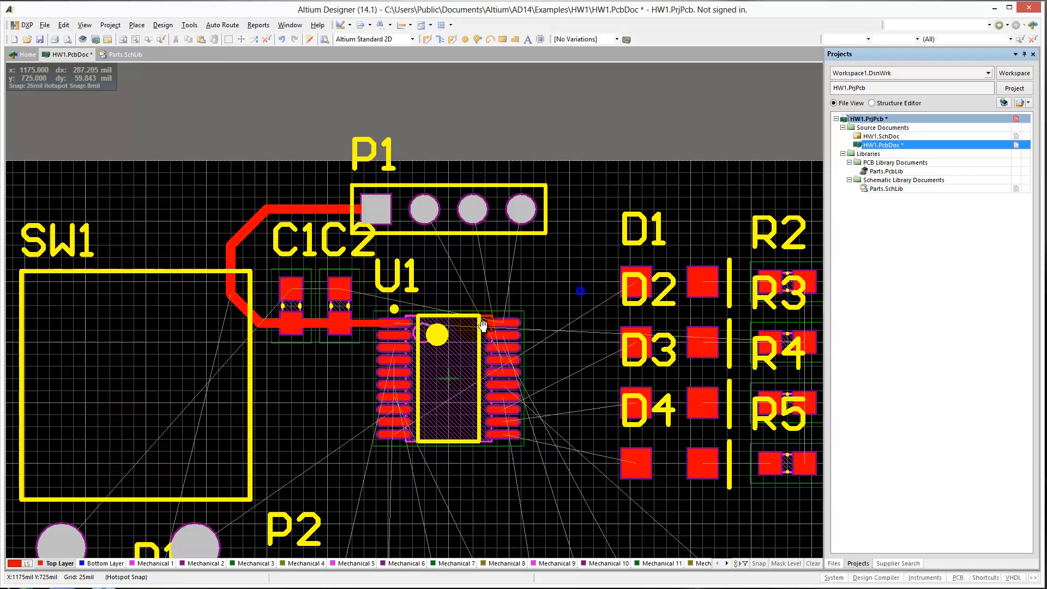
pyautogui.moveTo(483, 325); pyautogui.dragTo(328, 381, button='right')
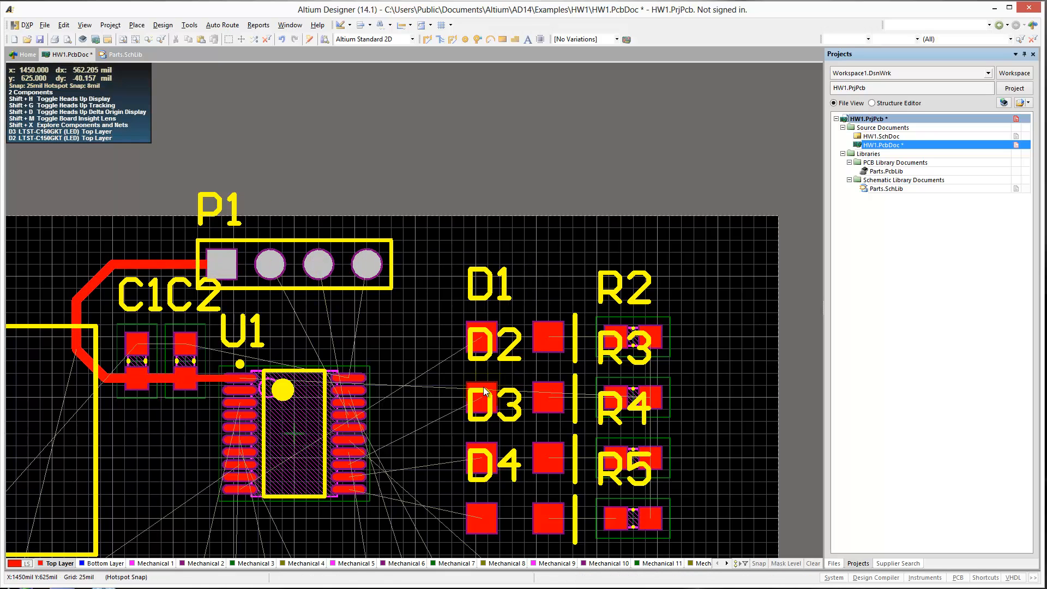
pyautogui.moveTo(440, 365); pyautogui.dragTo(422, 271, button='right')
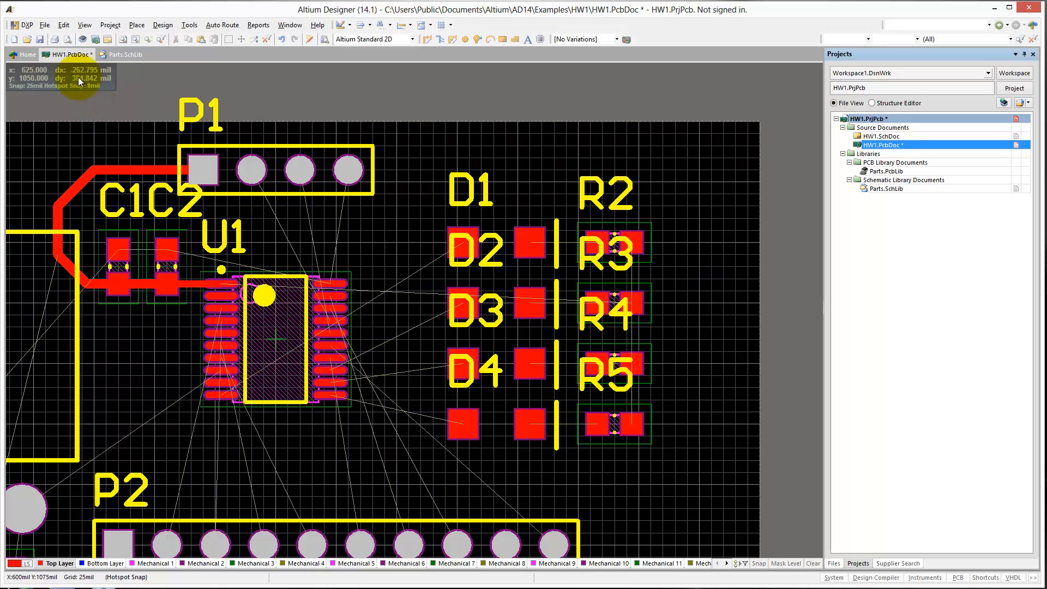
pyautogui.click(40, 39)
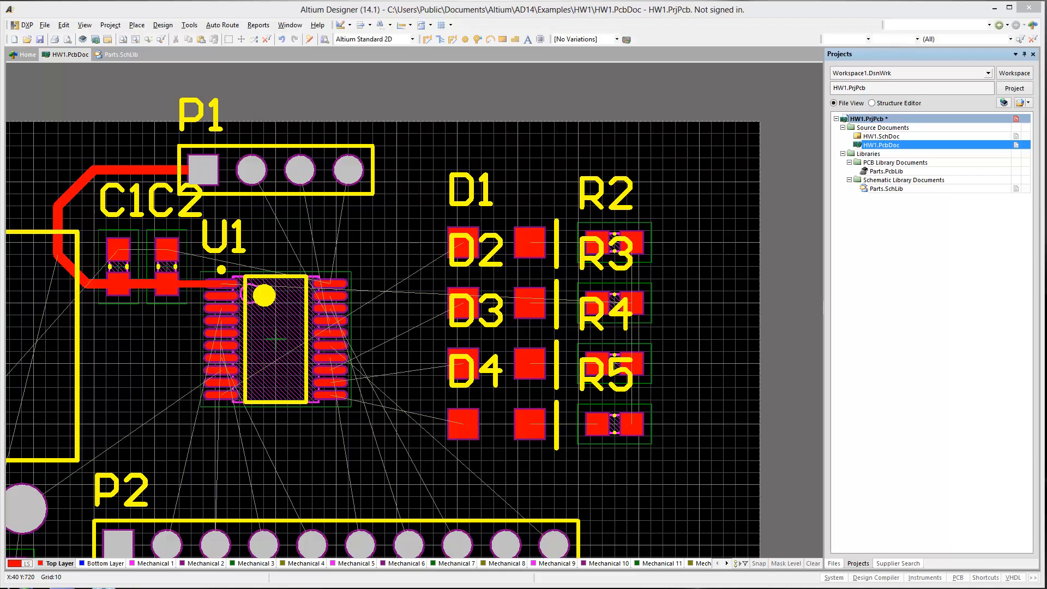
pyautogui.moveTo(881, 137); pyautogui.dragTo(200, 58)
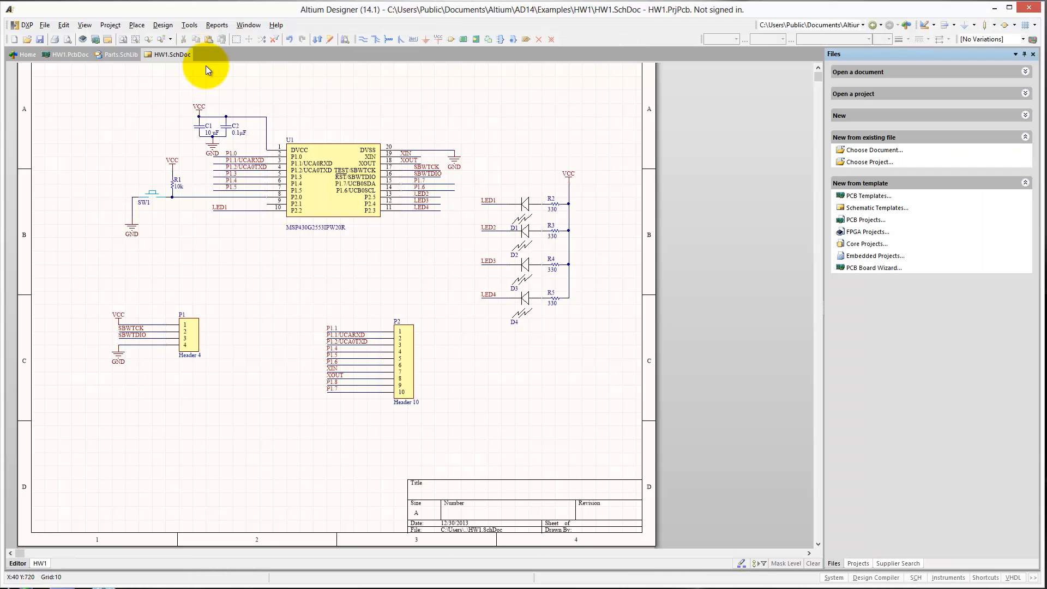
# Start placing a new schematic part and choose Parts.SchLib as the library to browse.
pyautogui.moveTo(370, 264); pyautogui.dragTo(248, 338, button='right')
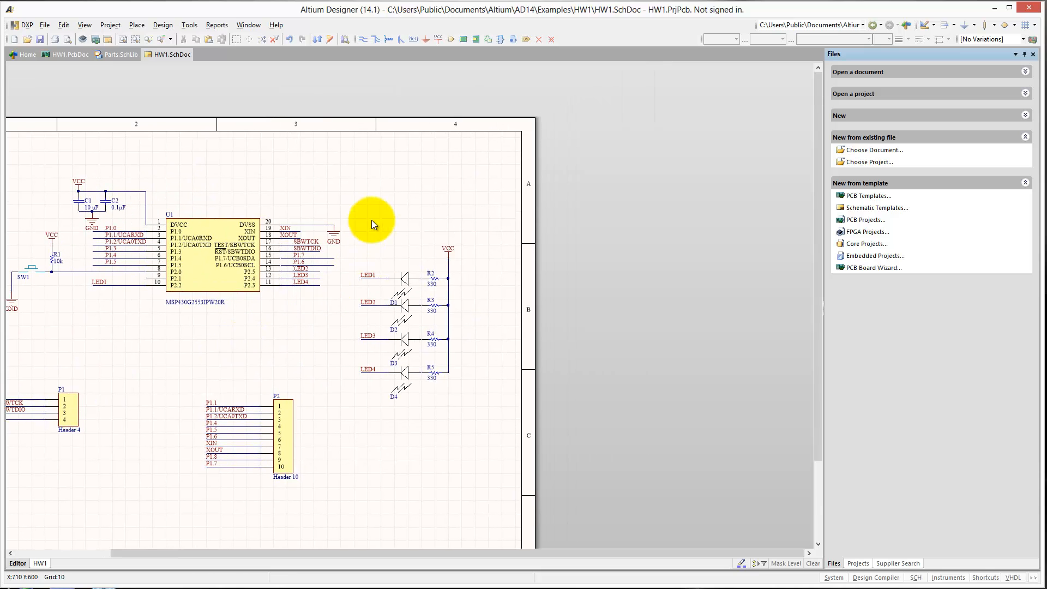
pyautogui.press('p')
pyautogui.press('p')
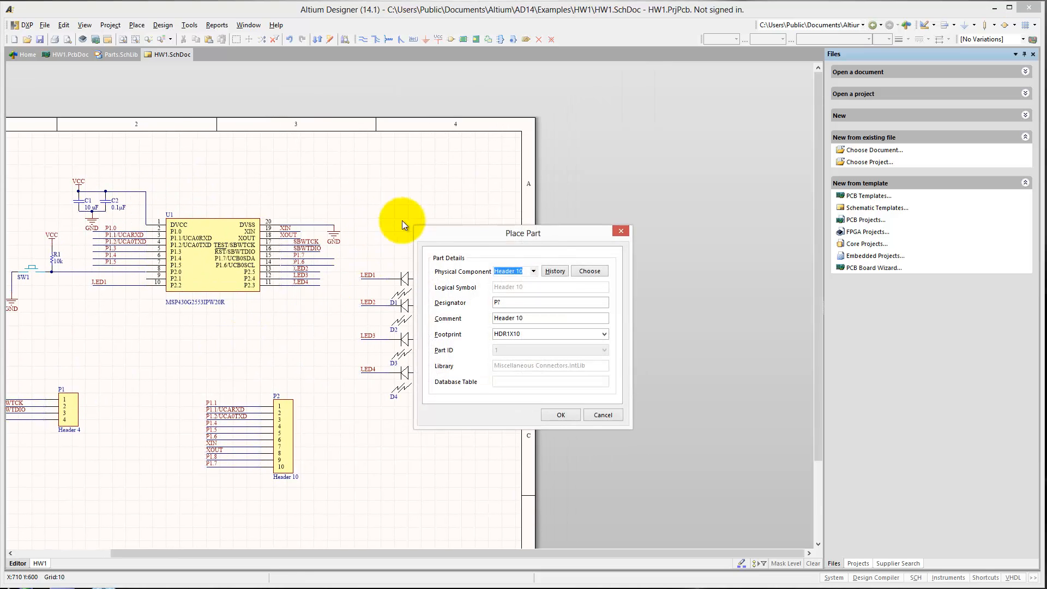
pyautogui.click(575, 271)
pyautogui.click(597, 250)
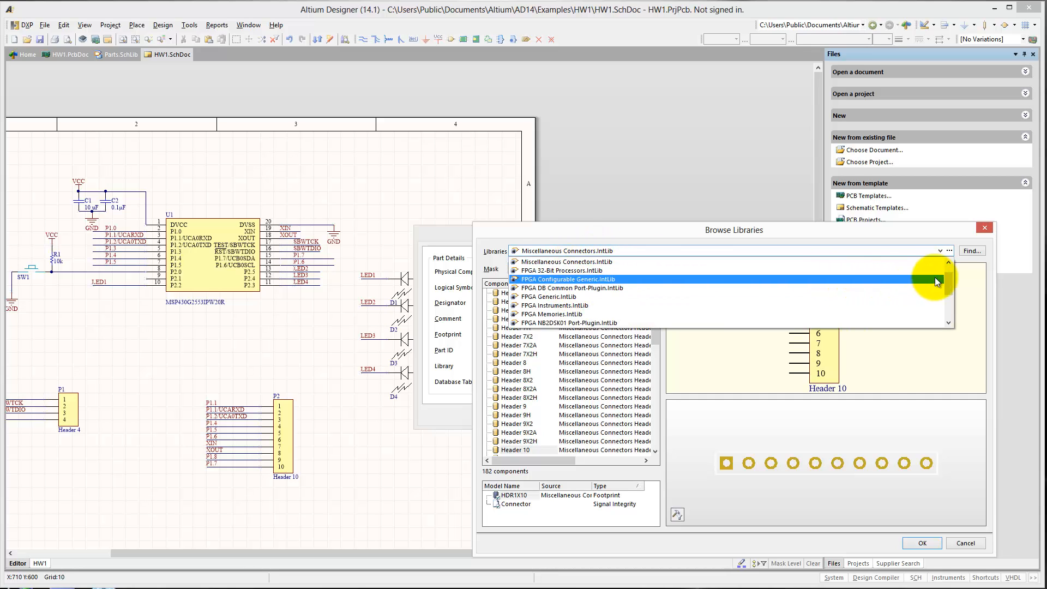
pyautogui.scroll(3, 948, 272)
pyautogui.click(610, 259)
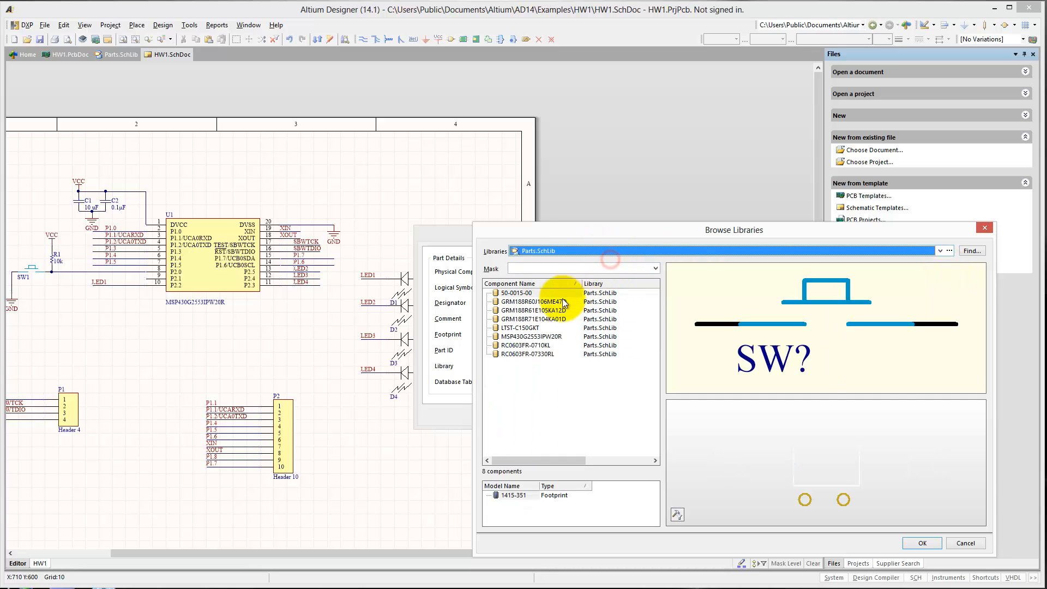
# Place the 1.0 µF capacitor GRM188R61E105KA12D beside the VCC line of the LED resistors, next to R2.
pyautogui.click(539, 309)
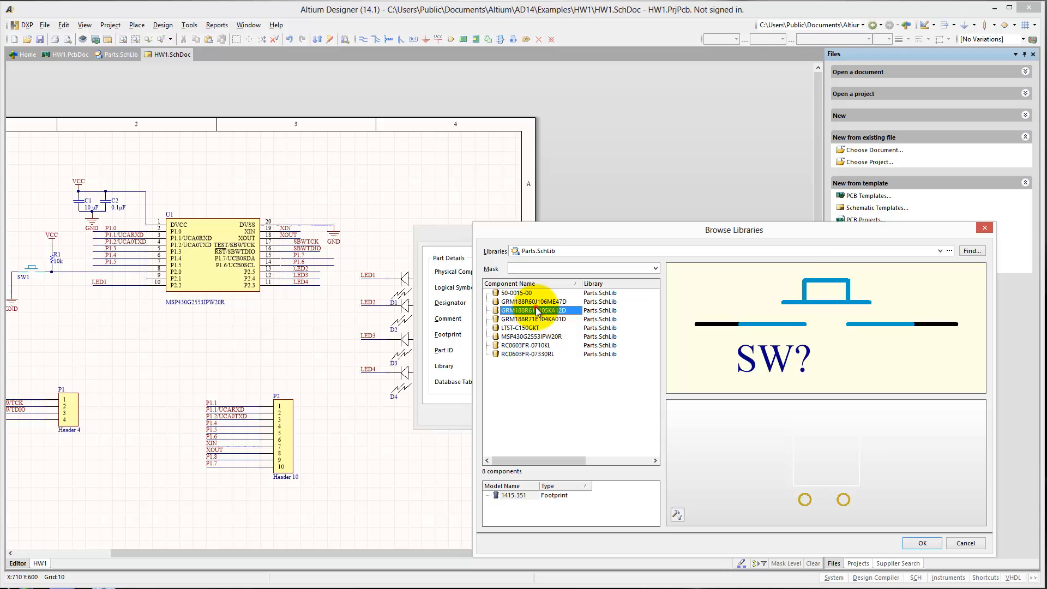
pyautogui.click(908, 545)
pyautogui.click(554, 415)
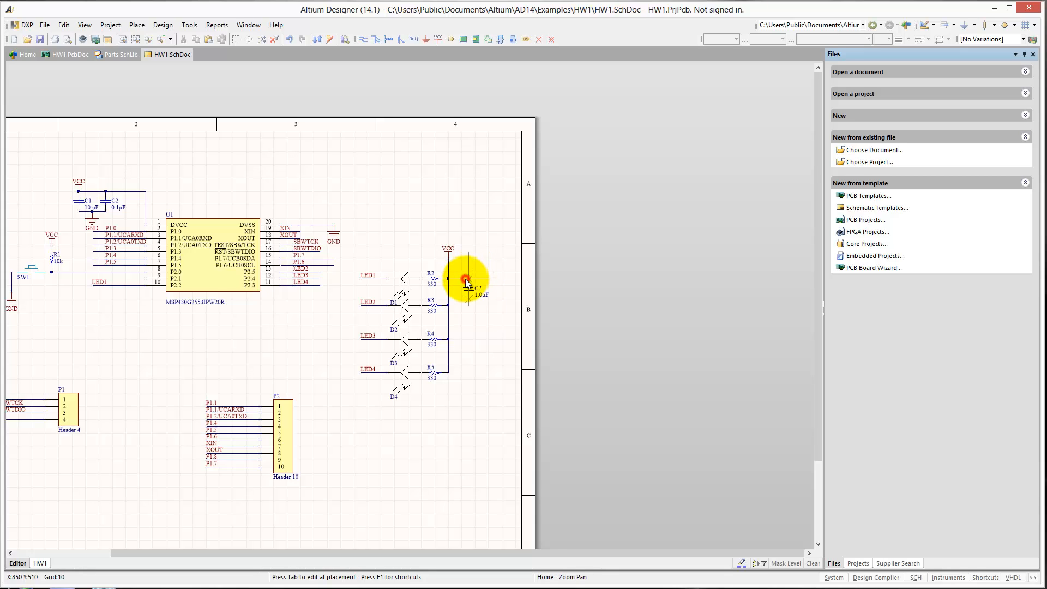
pyautogui.click(468, 288)
pyautogui.press('Escape')
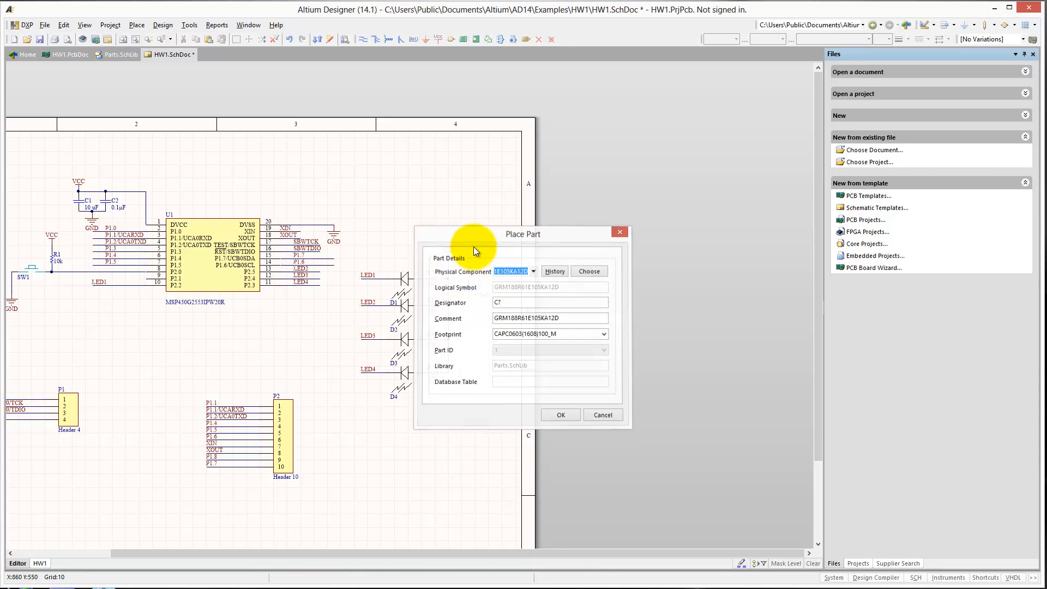
pyautogui.press('Escape')
# Wire the new capacitor's upper pin to the VCC line at R2.
pyautogui.press('p')
pyautogui.press('w')
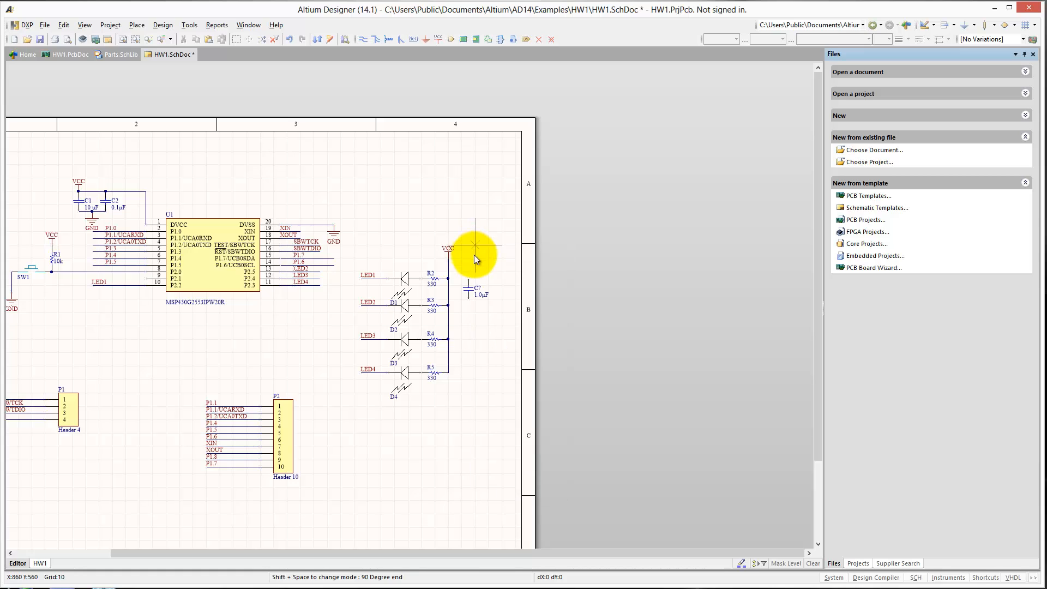
pyautogui.click(468, 281)
pyautogui.click(447, 278)
pyautogui.rightClick(460, 303)
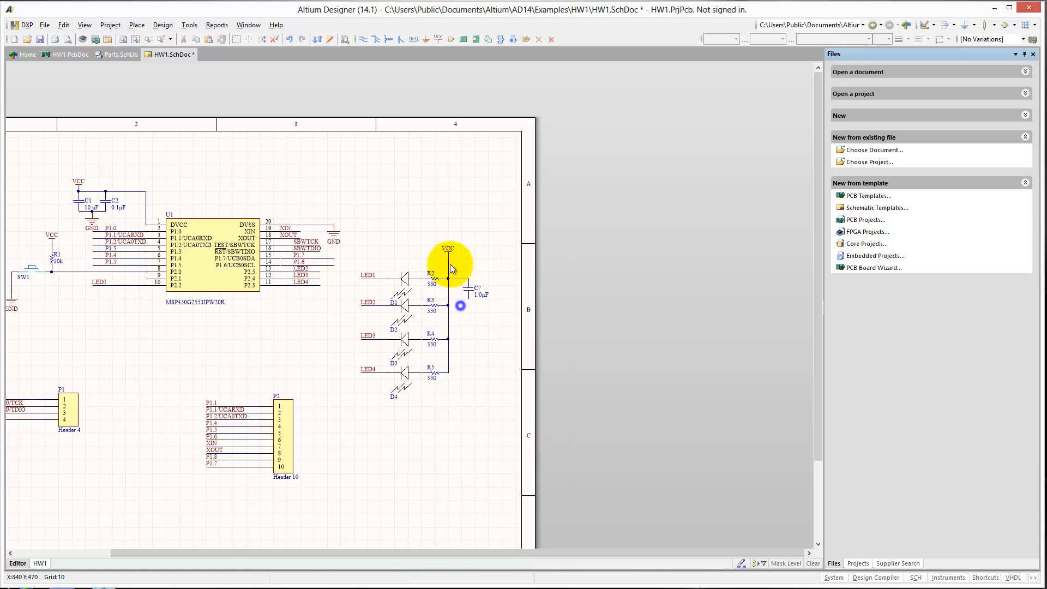
# Attach a GND power port to the new capacitor's lower pin and save the schematic.
pyautogui.click(426, 39)
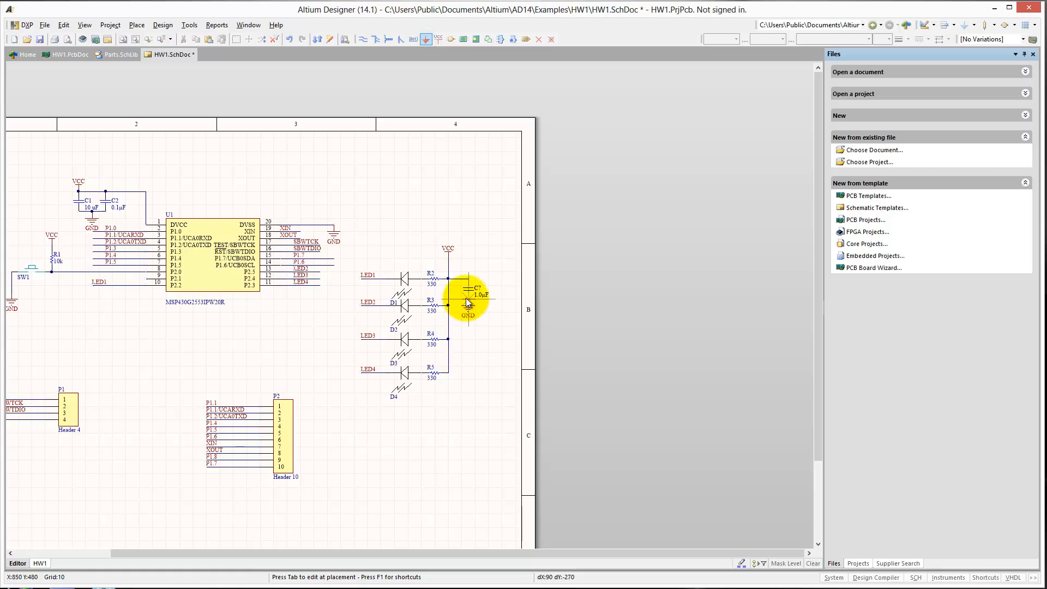
pyautogui.click(468, 305)
pyautogui.rightClick(474, 369)
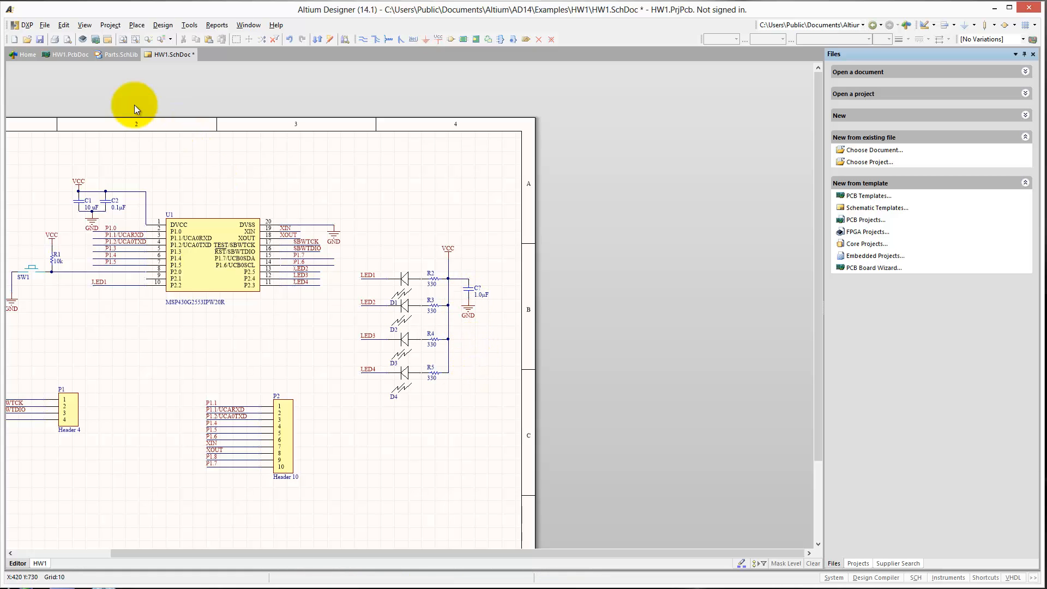
pyautogui.click(41, 41)
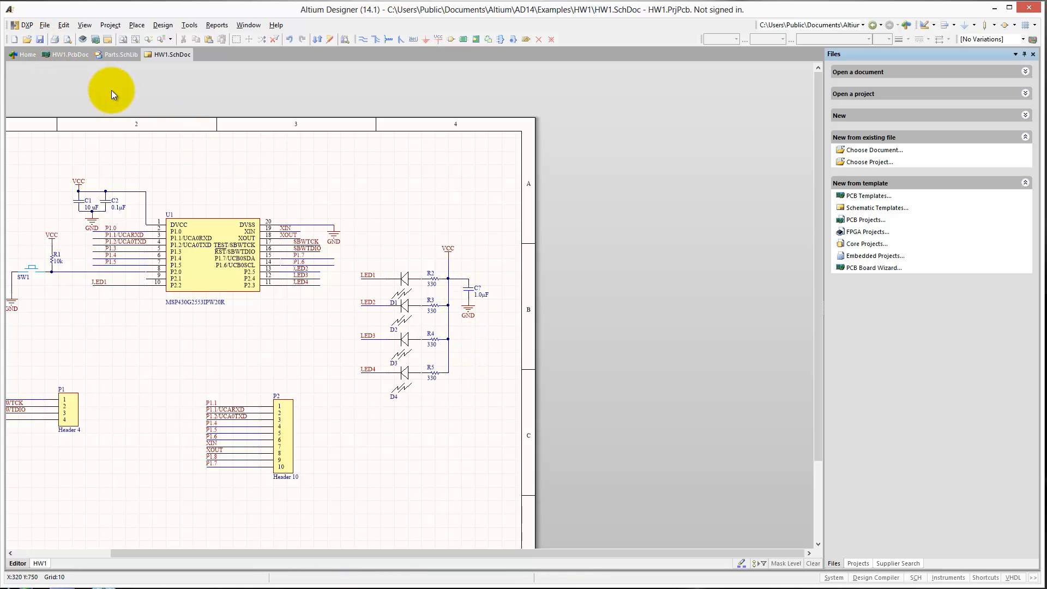
pyautogui.click(70, 54)
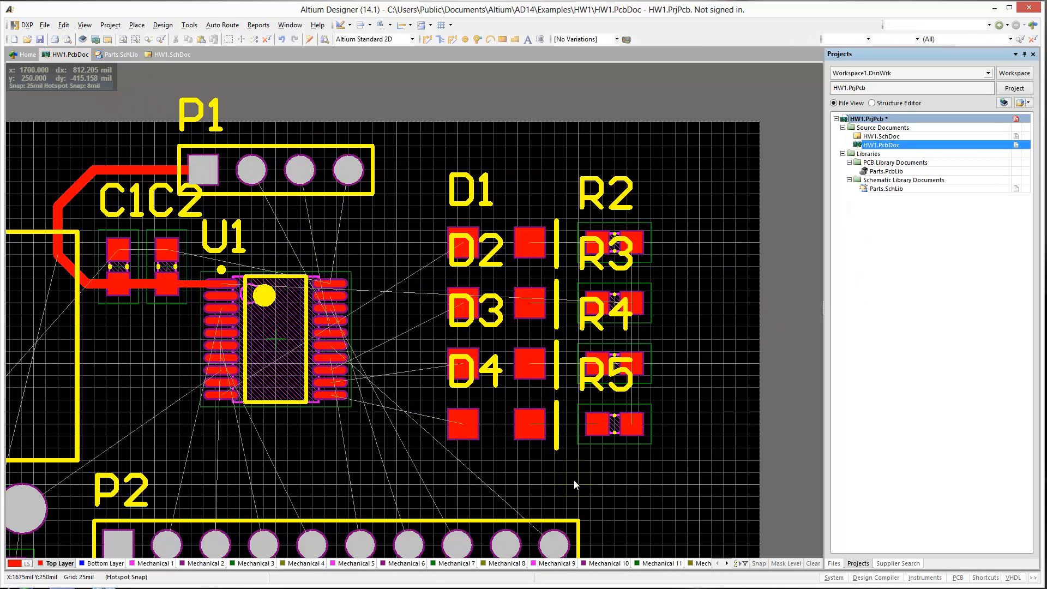
pyautogui.click(160, 25)
pyautogui.click(180, 51)
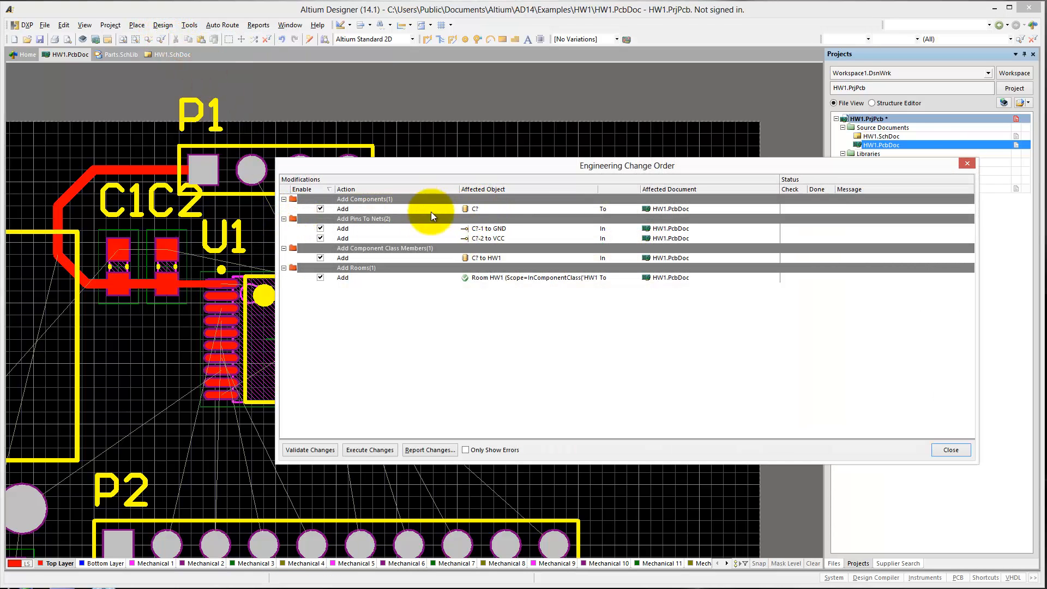
pyautogui.click(477, 208)
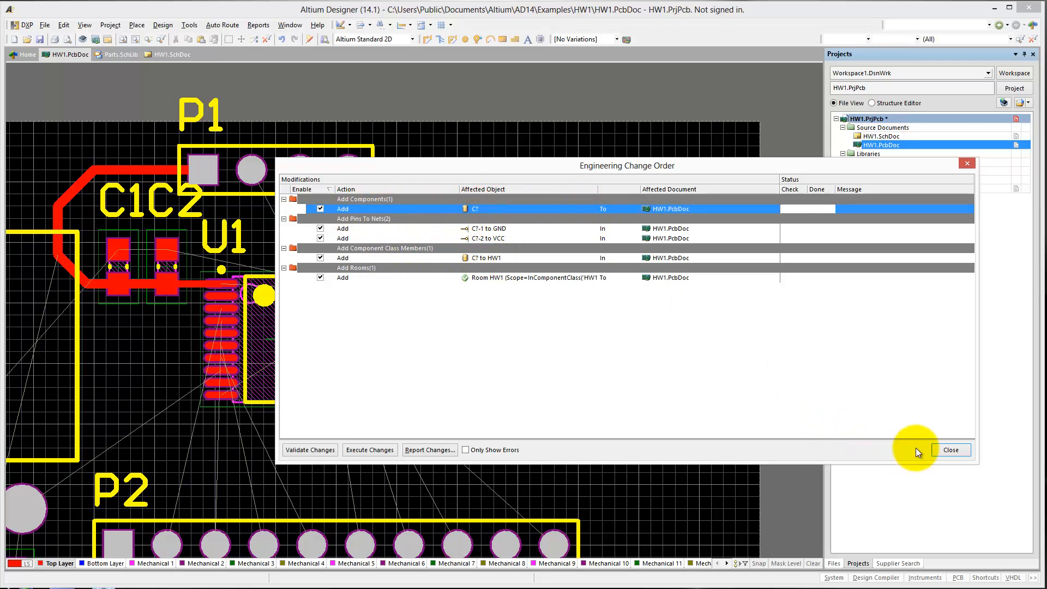
pyautogui.click(951, 450)
pyautogui.click(160, 55)
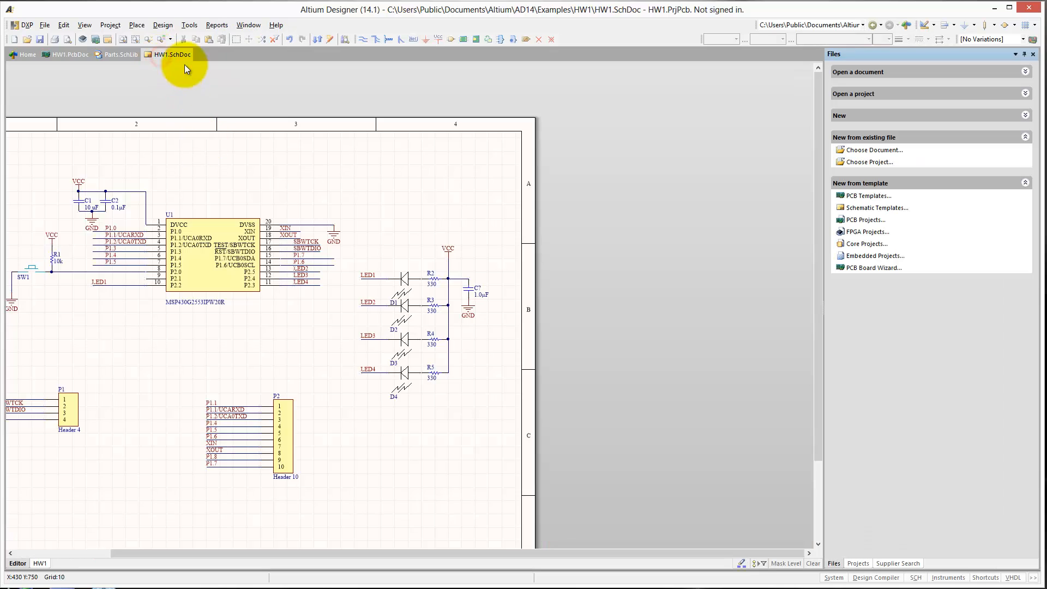
# Open the schematic annotation settings and update the proposed change list to number the new capacitor.
pyautogui.click(189, 25)
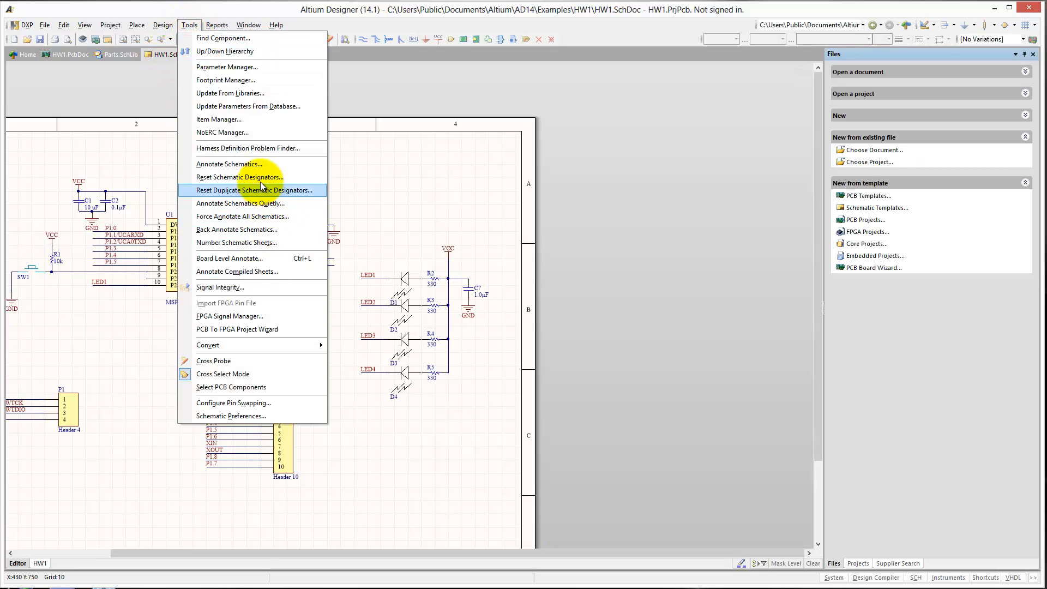
pyautogui.click(247, 164)
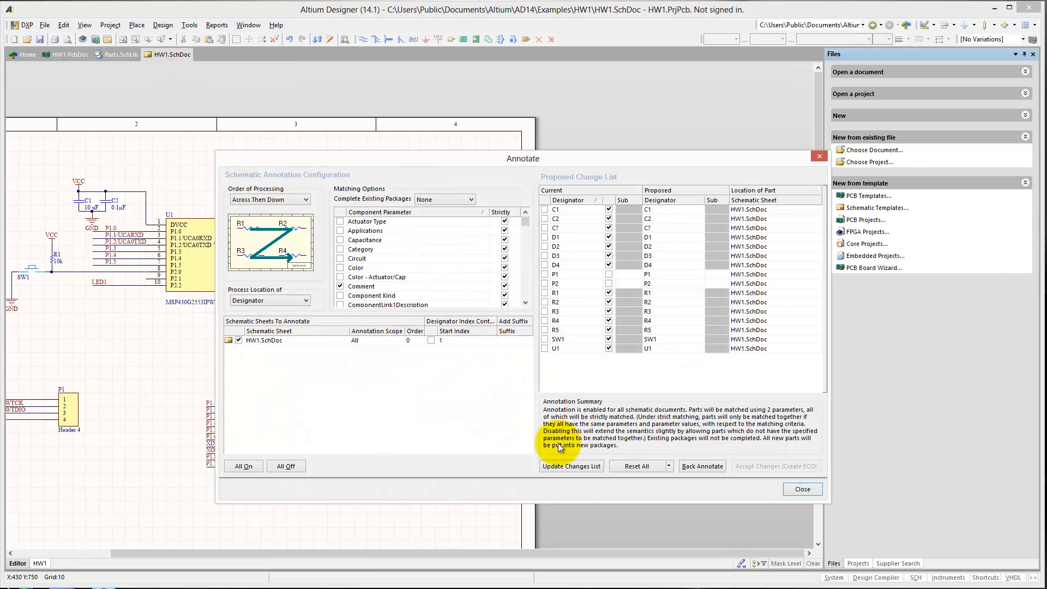
pyautogui.click(577, 466)
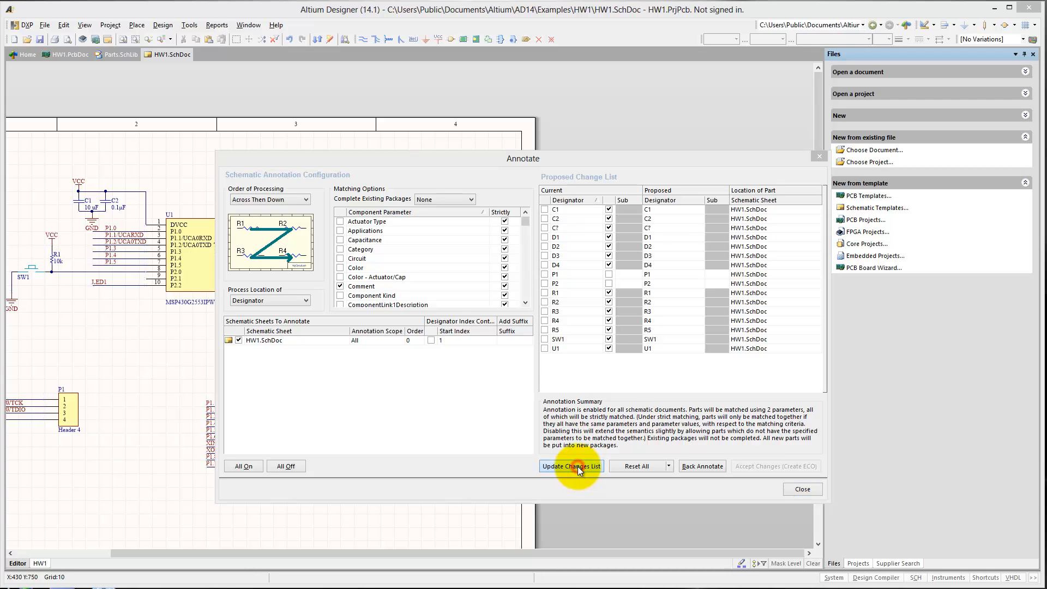
pyautogui.click(522, 355)
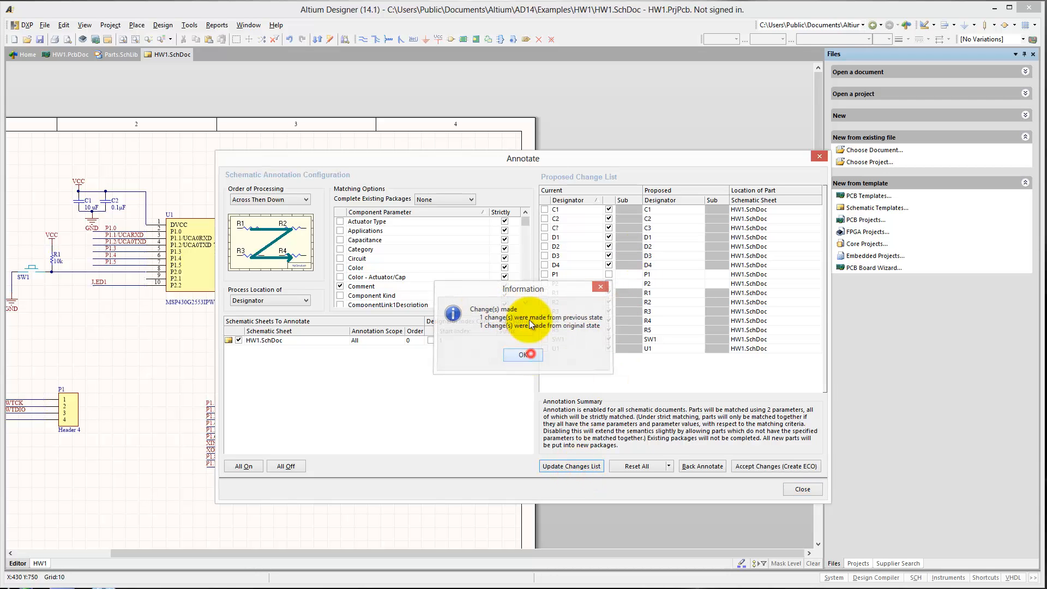
# Accept, validate and execute the C? to C3 designator change, then save the schematic.
pyautogui.click(784, 465)
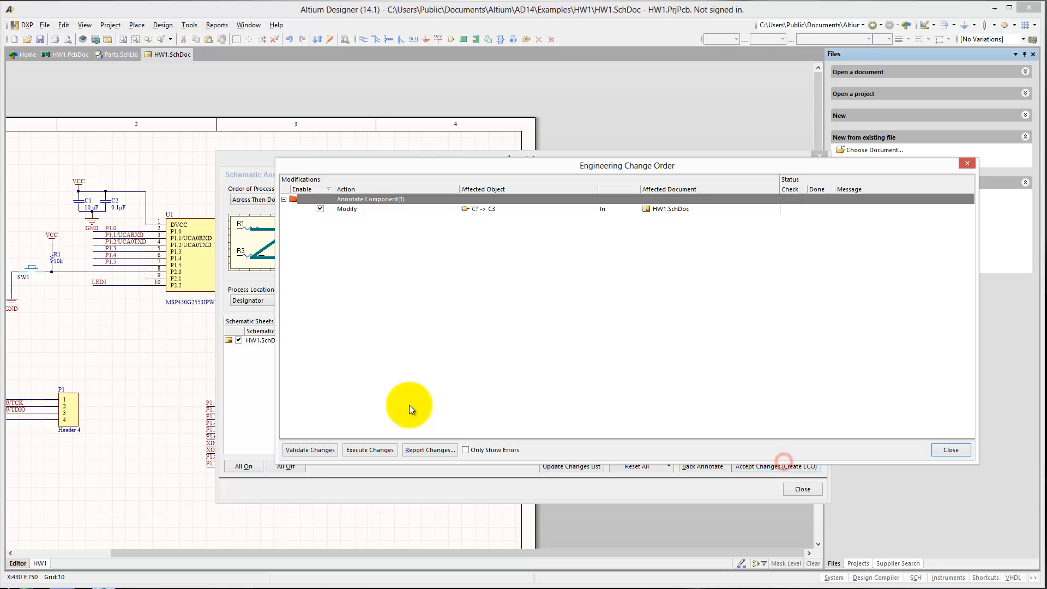
pyautogui.click(307, 449)
pyautogui.click(361, 450)
pyautogui.click(941, 452)
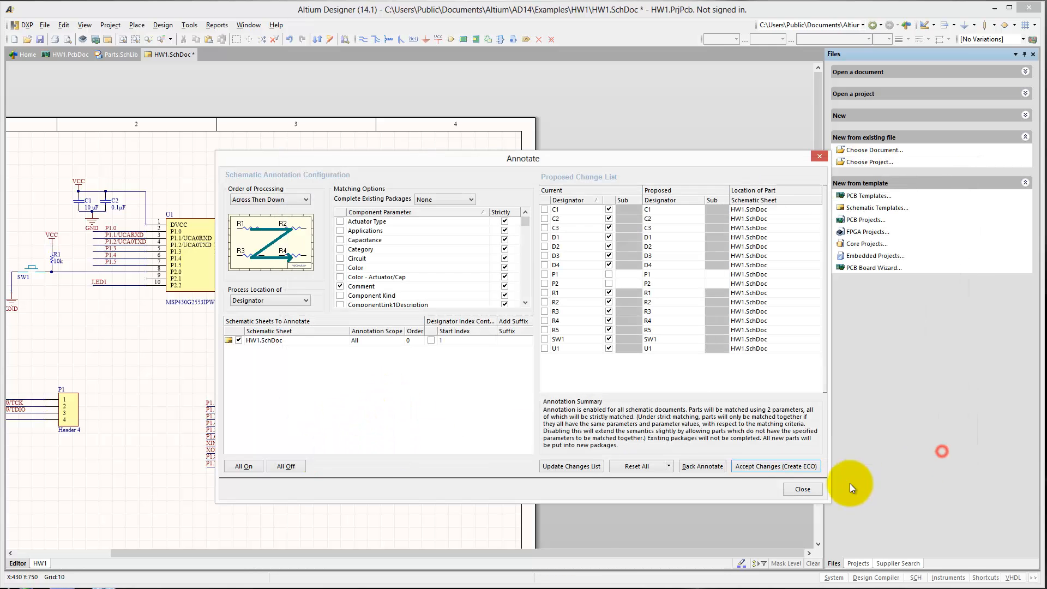
pyautogui.click(816, 489)
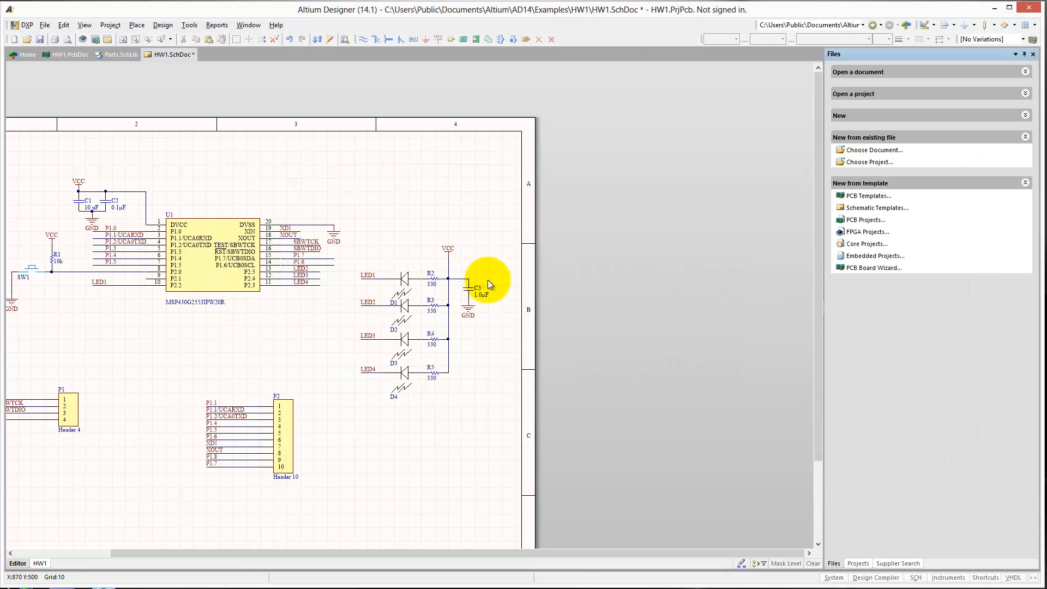
pyautogui.click(41, 40)
# Import the HW1.PrjPcb changes into HW1.PcbDoc, excluding the Room HW1 addition, validating and executing the rest.
pyautogui.click(69, 54)
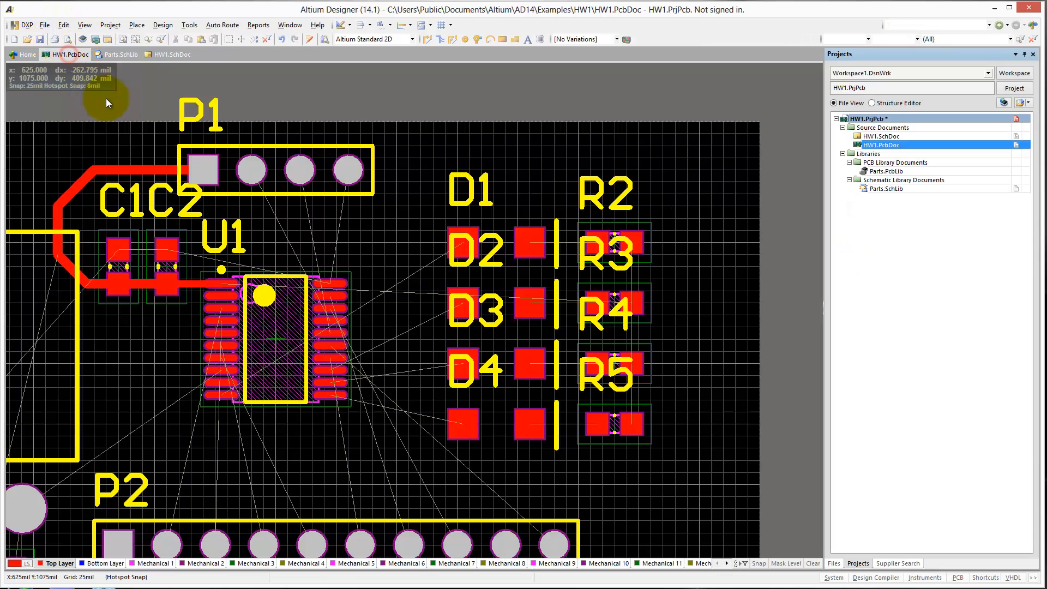
pyautogui.click(170, 30)
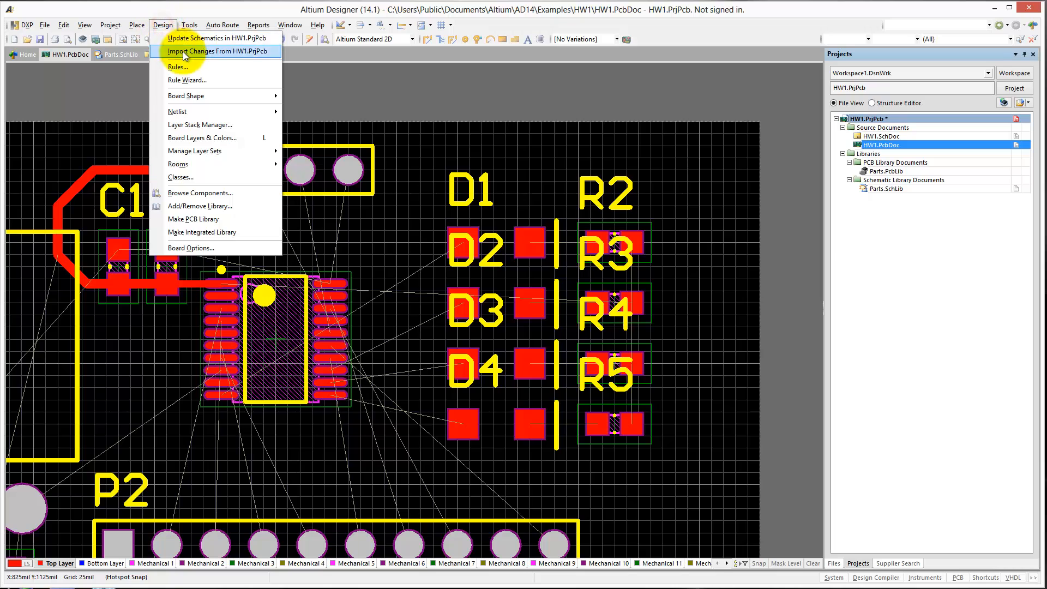
pyautogui.click(182, 51)
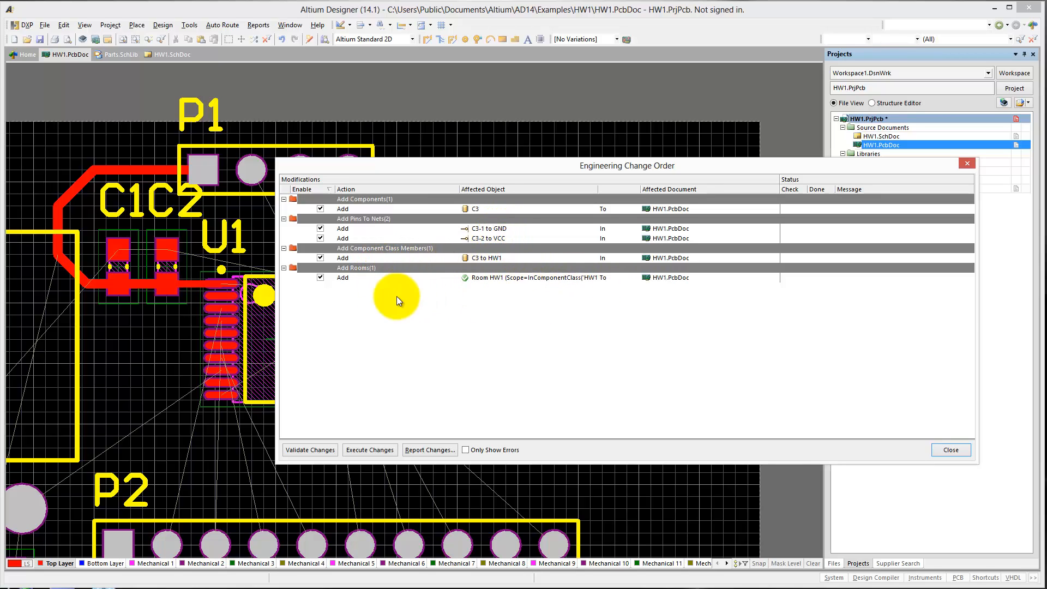
pyautogui.click(320, 278)
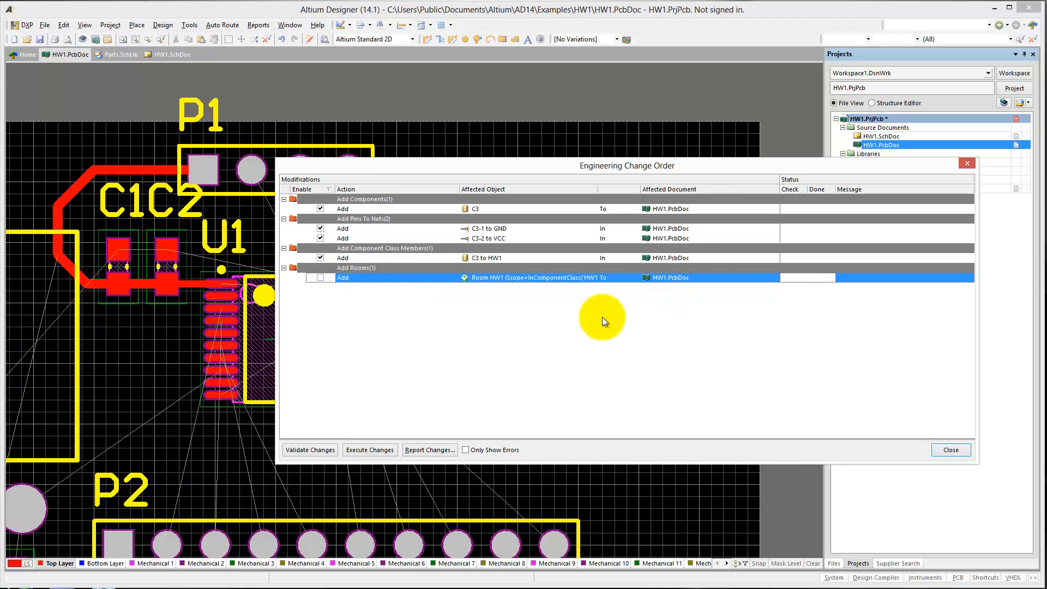
pyautogui.click(309, 450)
pyautogui.click(363, 450)
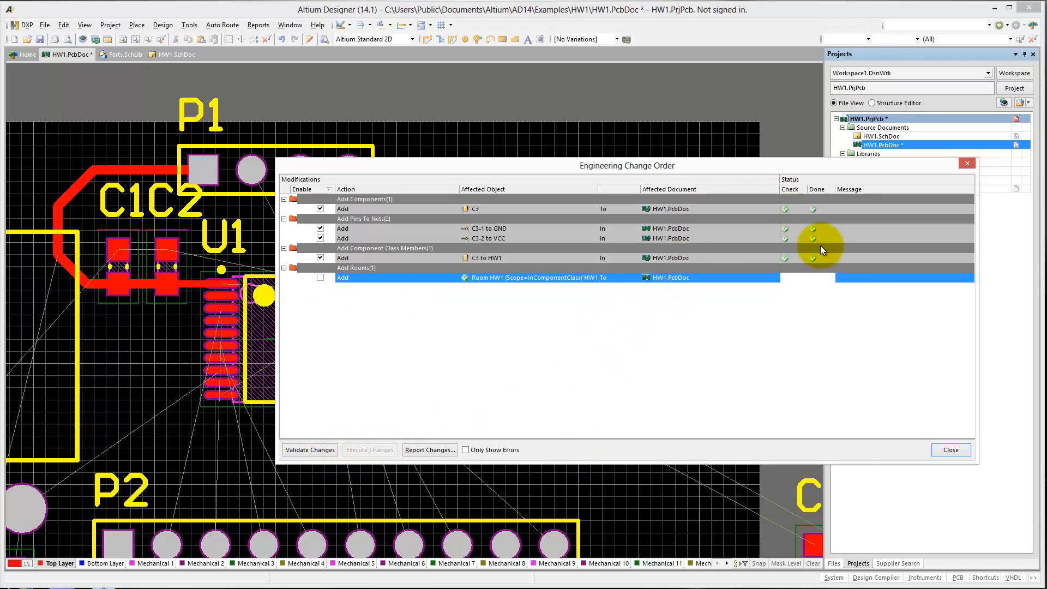
pyautogui.click(951, 450)
# Move C3 onto the board directly above R2 and rotate it so its VCC pad aligns with the resistors' VCC pads.
pyautogui.moveTo(747, 481); pyautogui.dragTo(628, 386, button='right')
pyautogui.moveTo(736, 462); pyautogui.dragTo(516, 114)
pyautogui.press('space')
pyautogui.press('space')
# Route a 20 mil VCC track from P1 pin 1 above the header to C3 and down through the VCC pads of R2 to R5.
pyautogui.moveTo(457, 186); pyautogui.dragTo(563, 350, button='right')
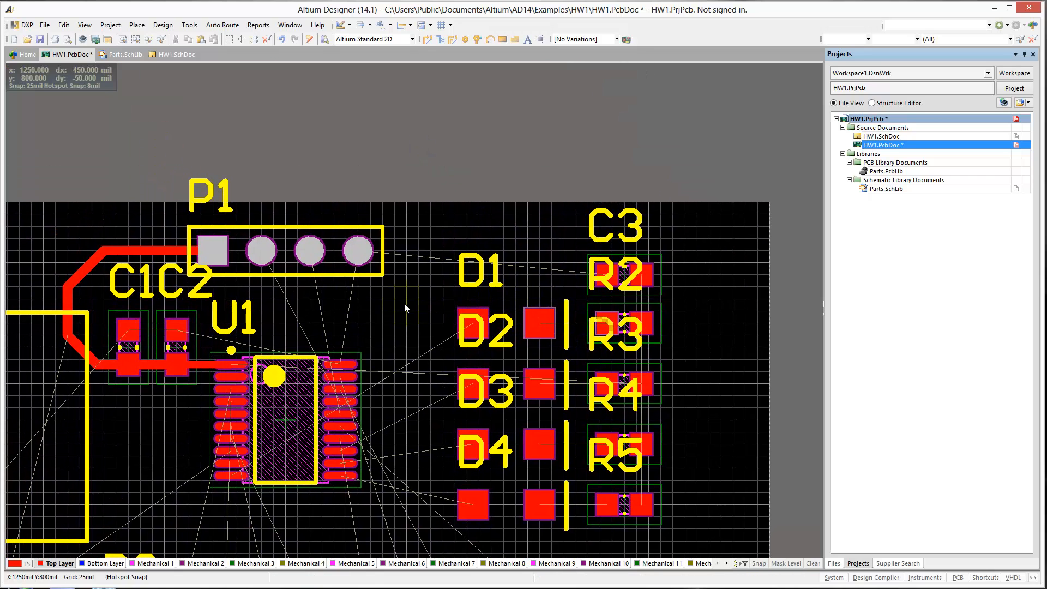
pyautogui.hotkey('ctrl', 'w')
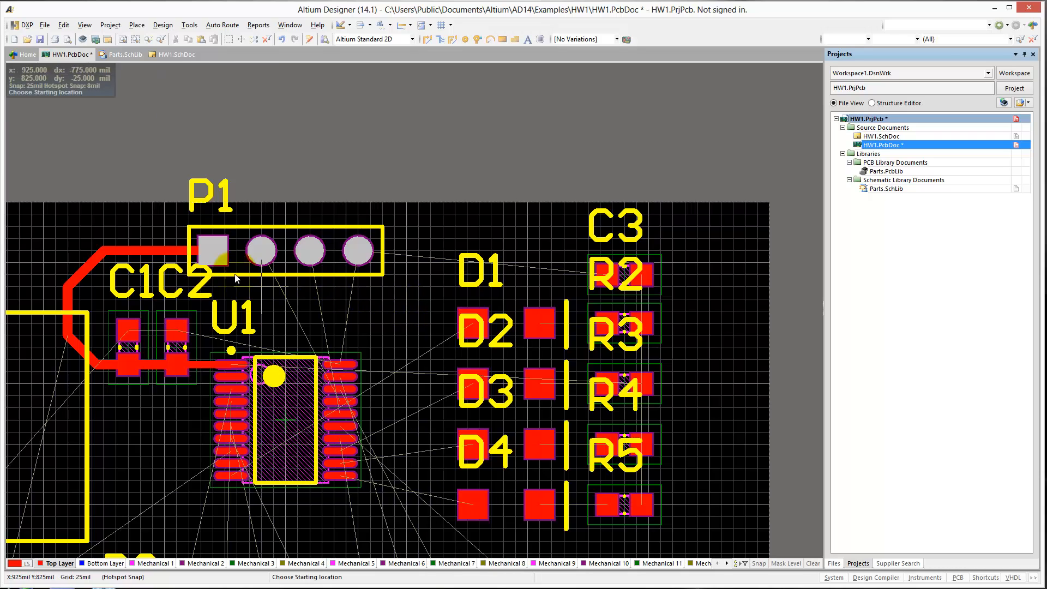
pyautogui.click(214, 251)
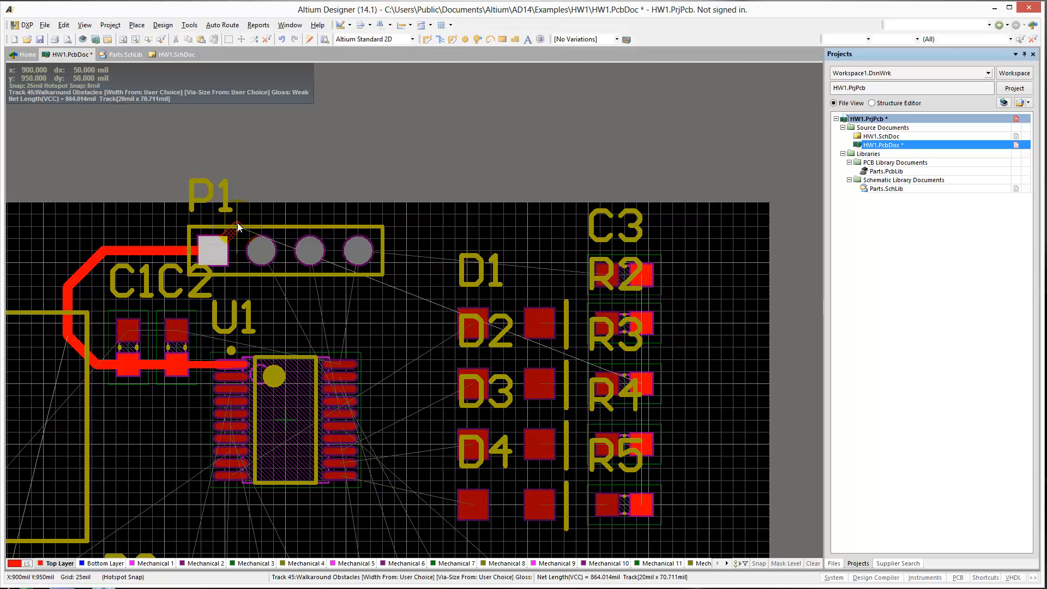
pyautogui.press('Tab')
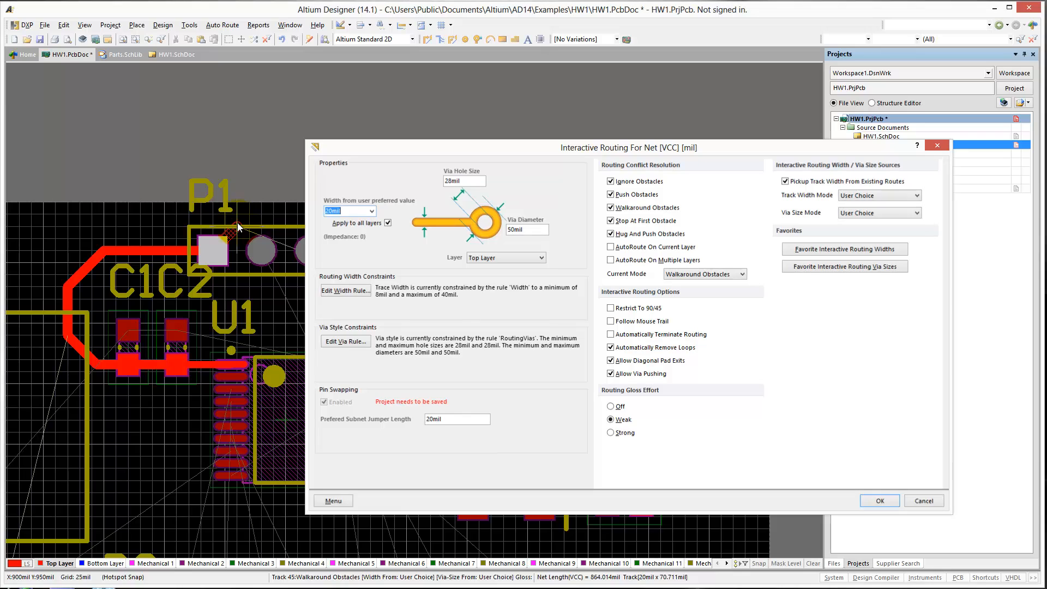
pyautogui.press('Escape')
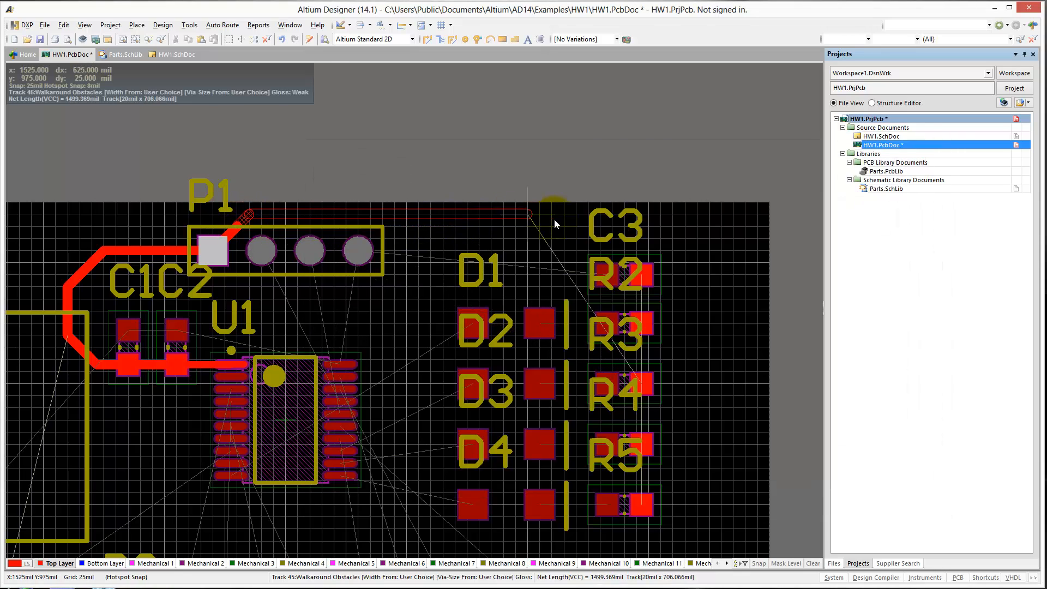
pyautogui.click(630, 234)
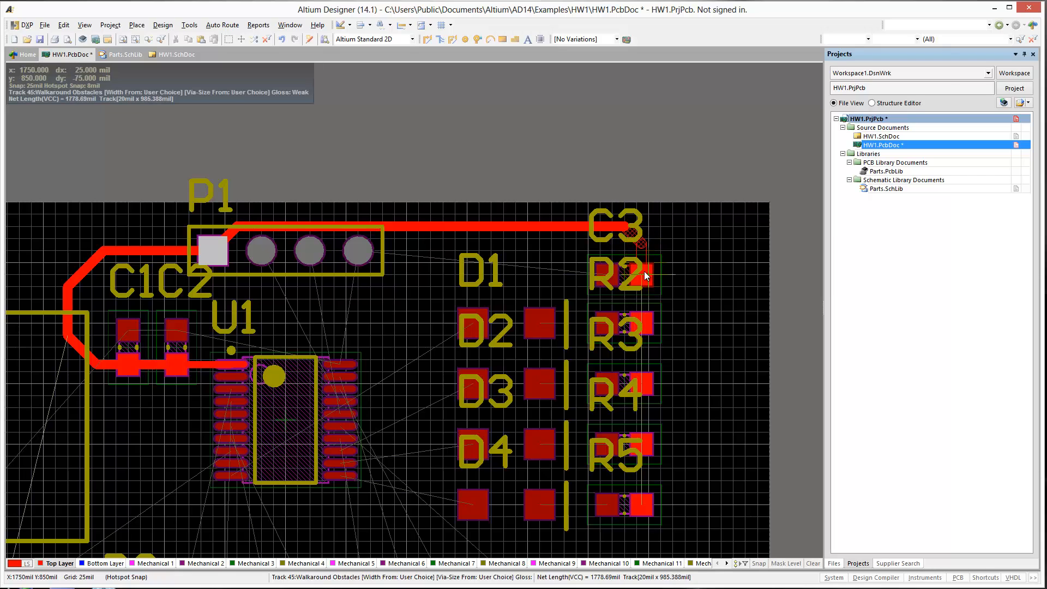
pyautogui.click(646, 509)
pyautogui.rightClick(694, 461)
pyautogui.moveTo(683, 481); pyautogui.dragTo(740, 444, button='right')
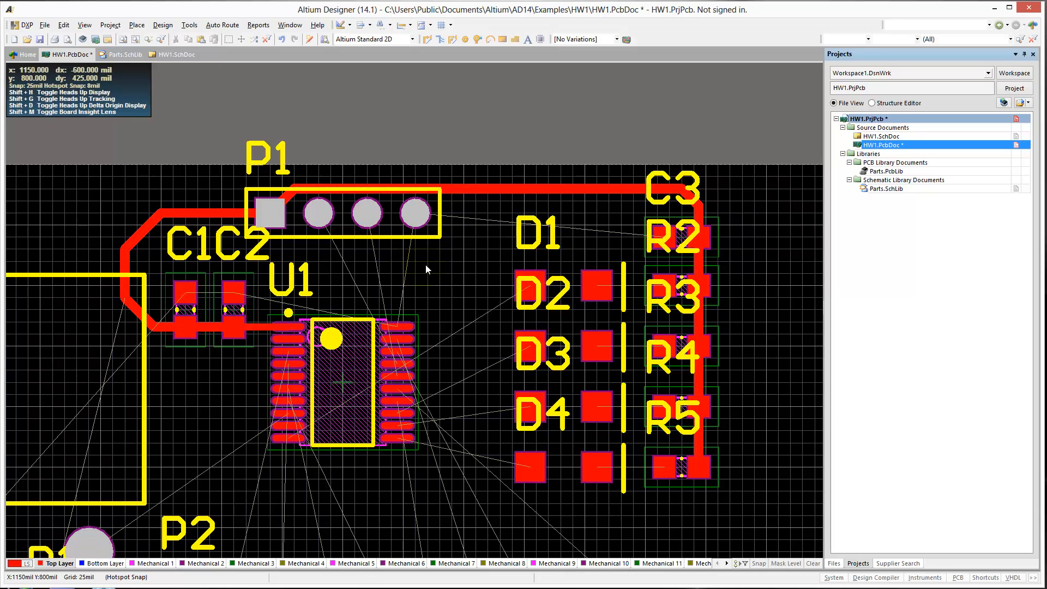
# Route straight 20 mil tracks from the left pads of R2, R3, R4 and R5 to the adjacent pads of D1 to D4.
pyautogui.moveTo(435, 269); pyautogui.dragTo(492, 257, button='right')
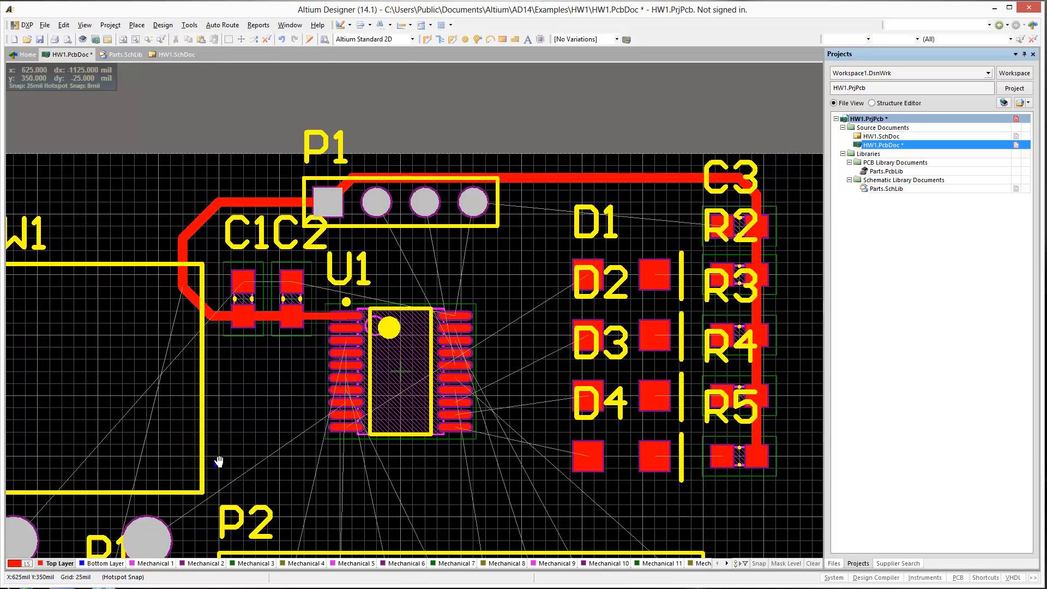
pyautogui.moveTo(219, 462); pyautogui.dragTo(202, 437, button='right')
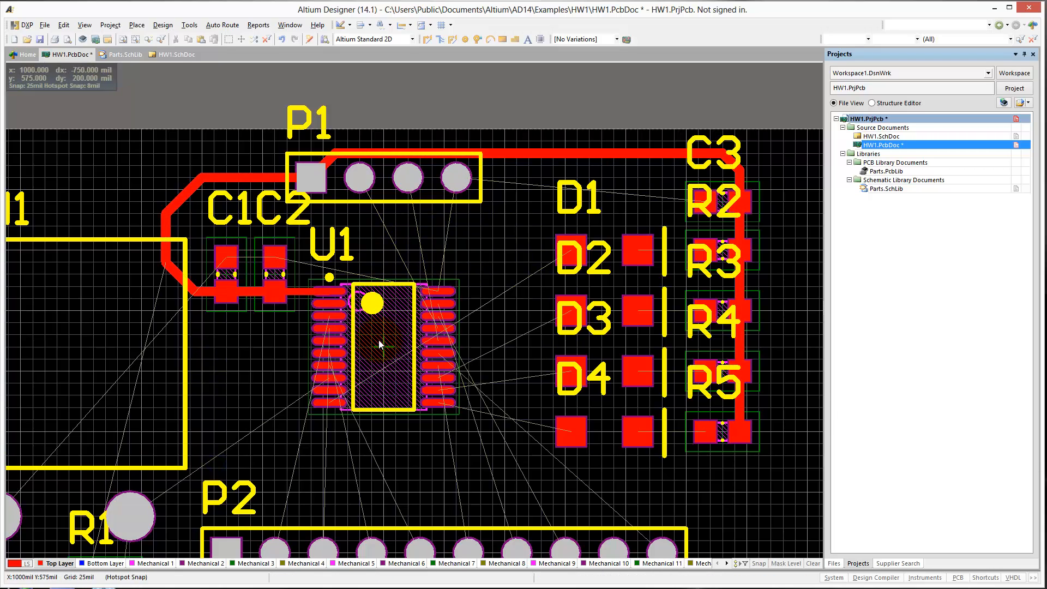
pyautogui.press('p')
pyautogui.press('t')
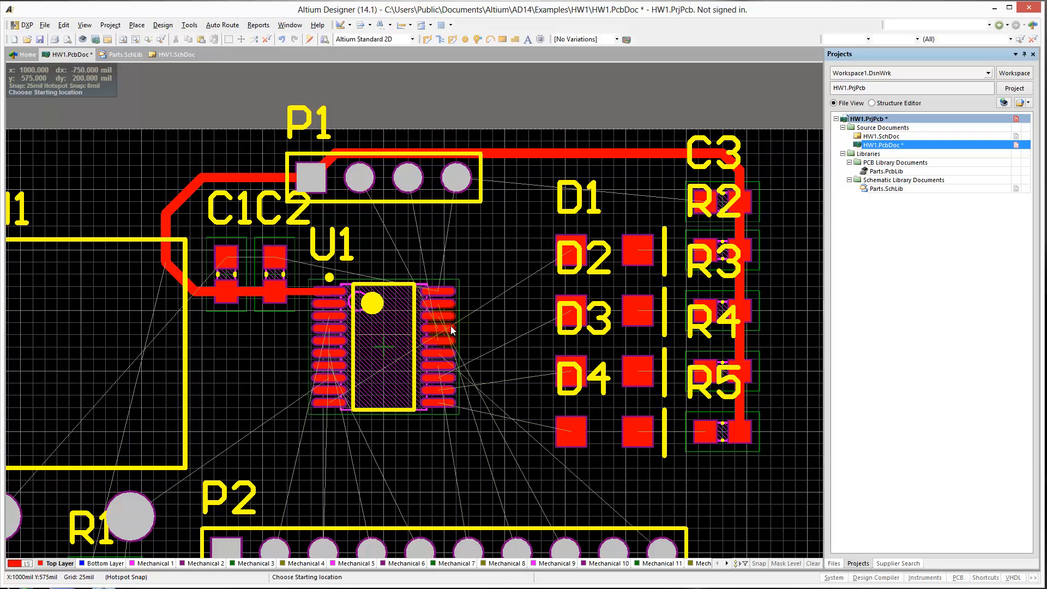
pyautogui.click(706, 251)
pyautogui.click(638, 251)
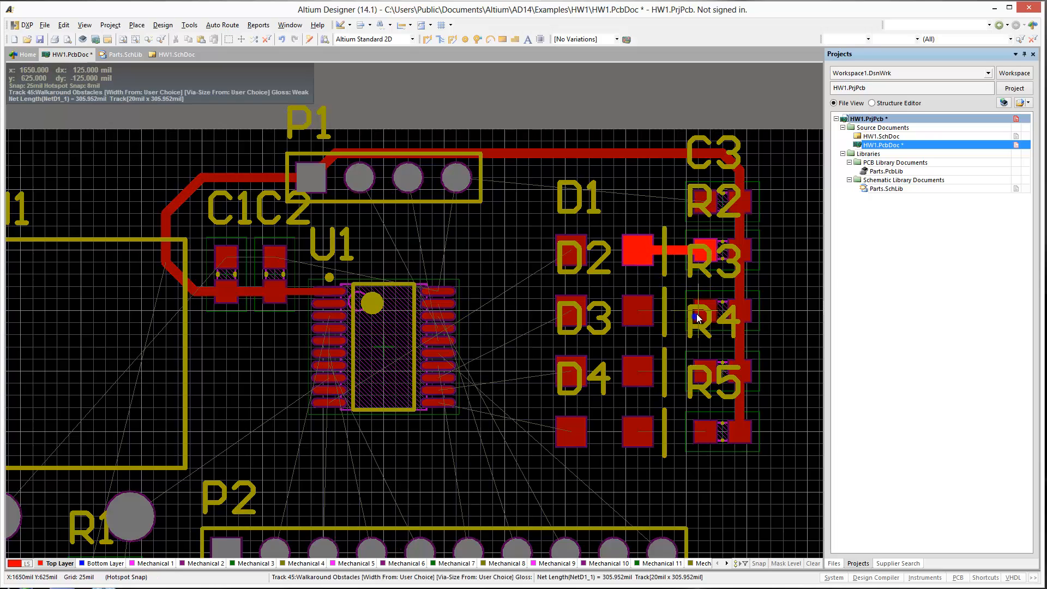
pyautogui.click(706, 311)
pyautogui.click(639, 311)
pyautogui.click(706, 372)
pyautogui.click(638, 372)
pyautogui.click(706, 431)
pyautogui.click(638, 431)
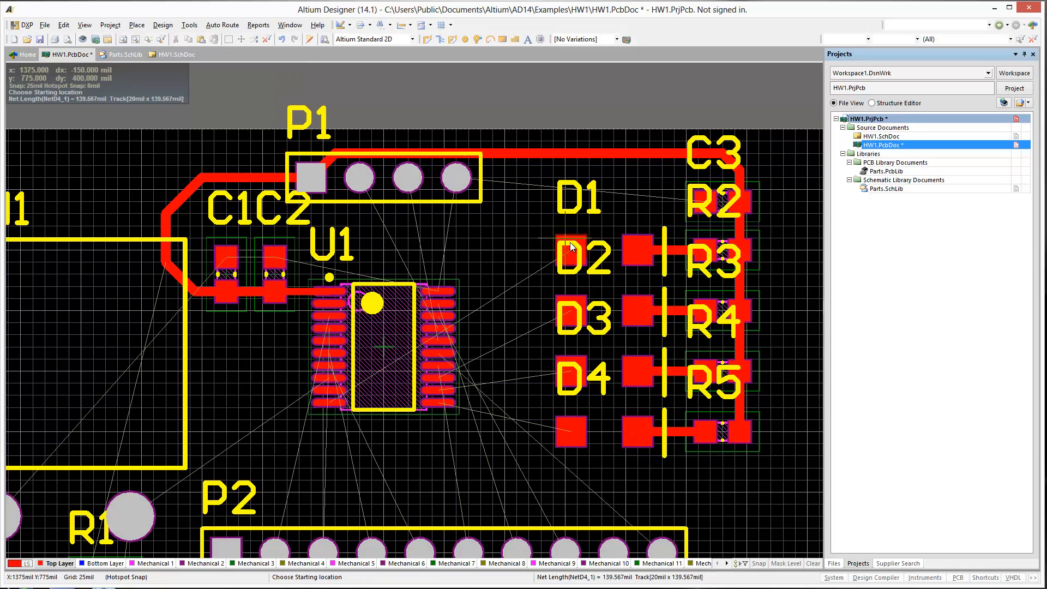
# Try to route D1's LED1 pad to U1 with a 20 mil track, and delete the placed segments.
pyautogui.click(570, 249)
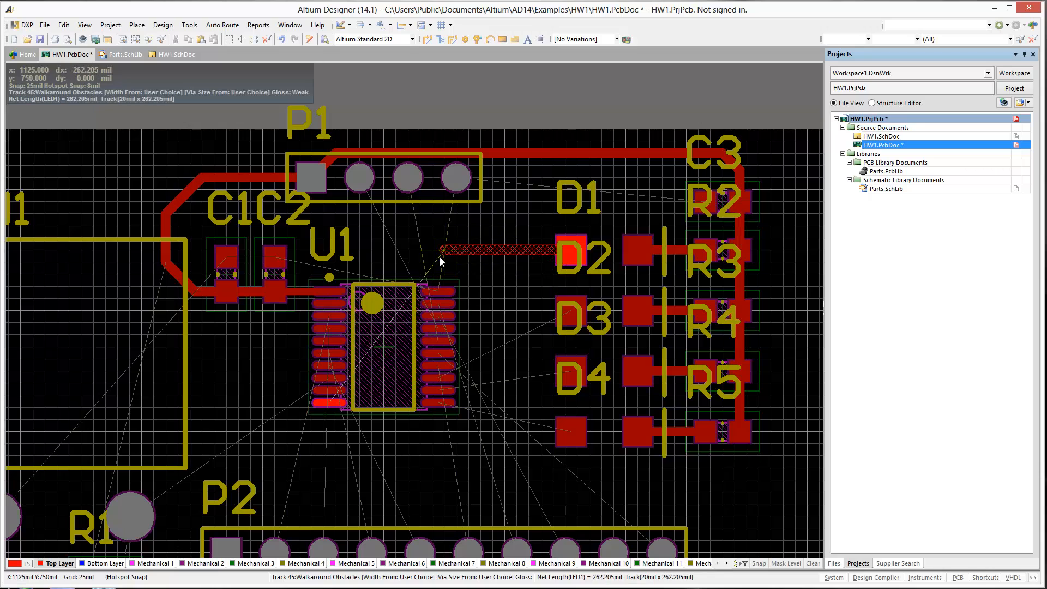
pyautogui.click(392, 276)
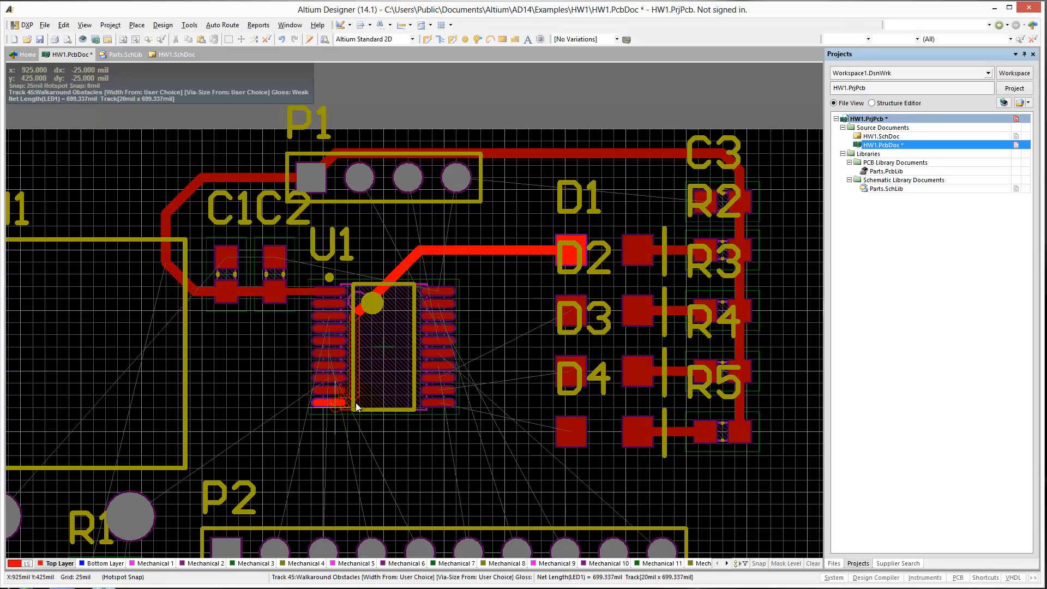
pyautogui.rightClick(365, 387)
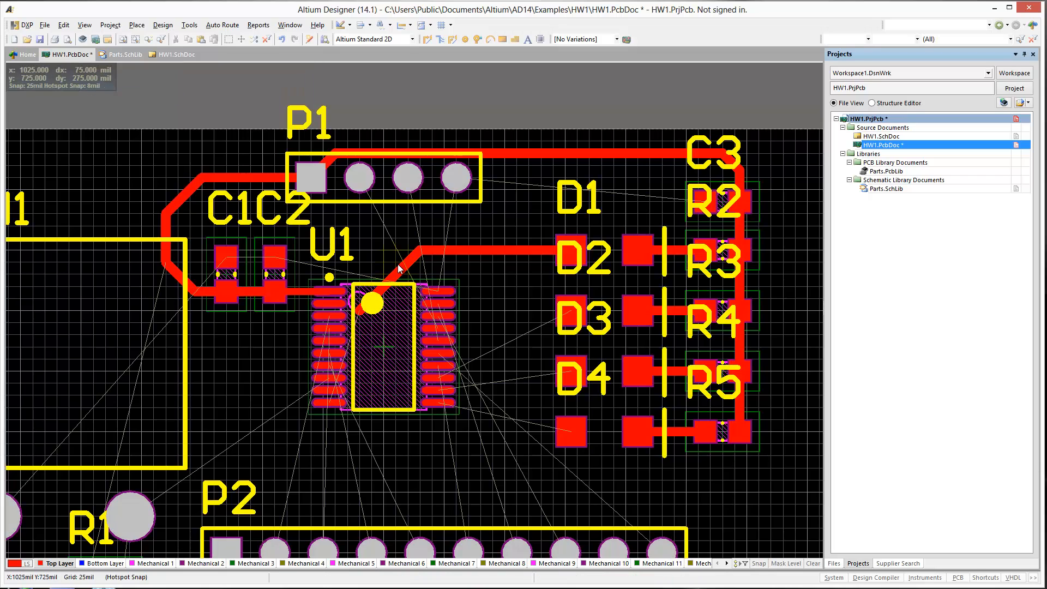
pyautogui.press('Delete')
pyautogui.click(452, 247)
pyautogui.press('Delete')
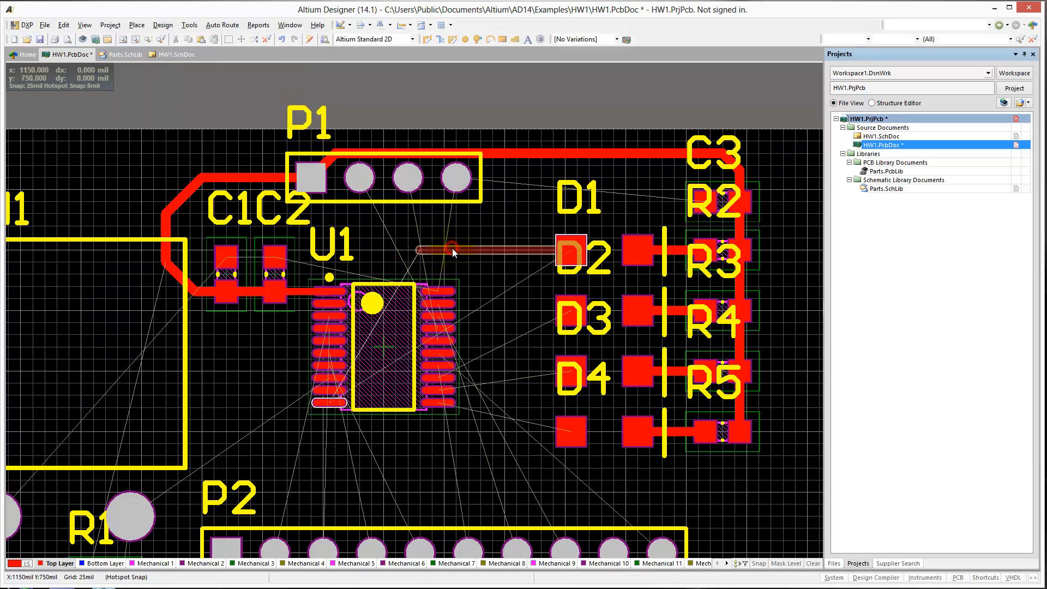
# Route a 15 mil LED1 track from D1 over the top of U1 and down through its body to the LED1 pin.
pyautogui.press('p')
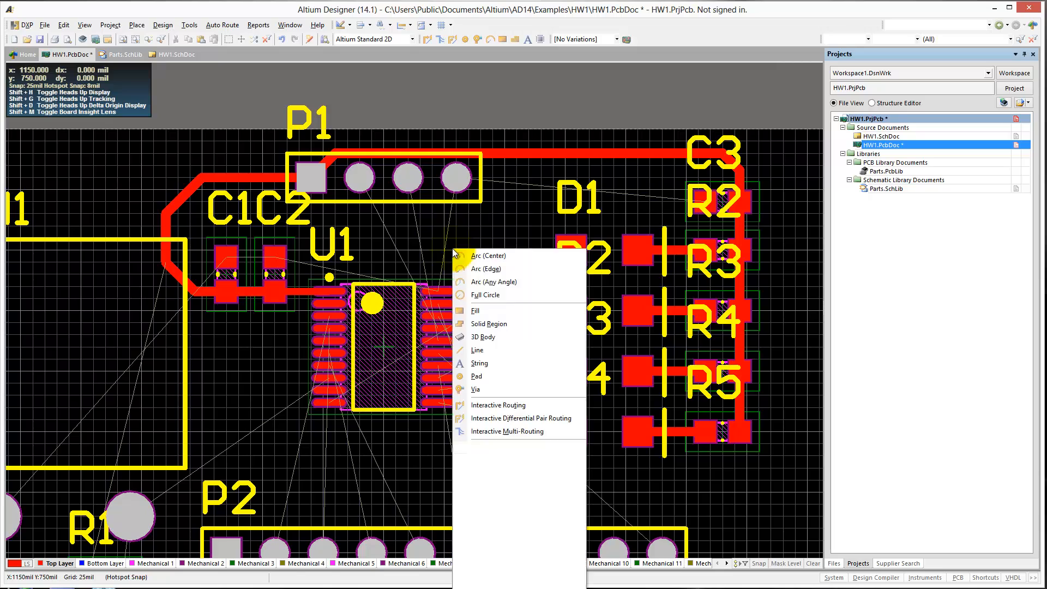
pyautogui.press('t')
pyautogui.click(572, 251)
pyautogui.press('Tab')
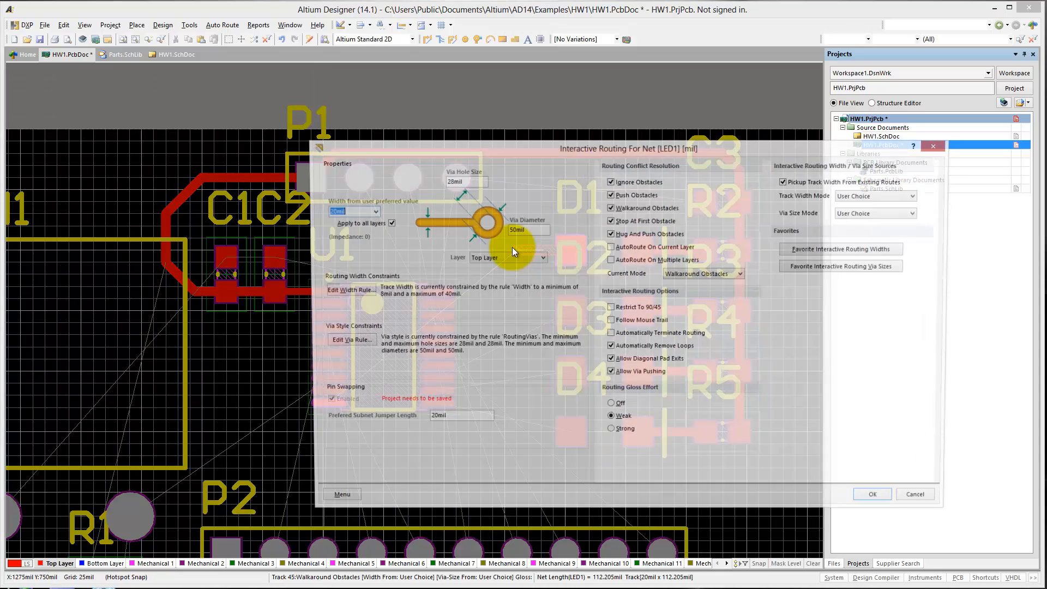
pyautogui.write('15')
pyautogui.press('Return')
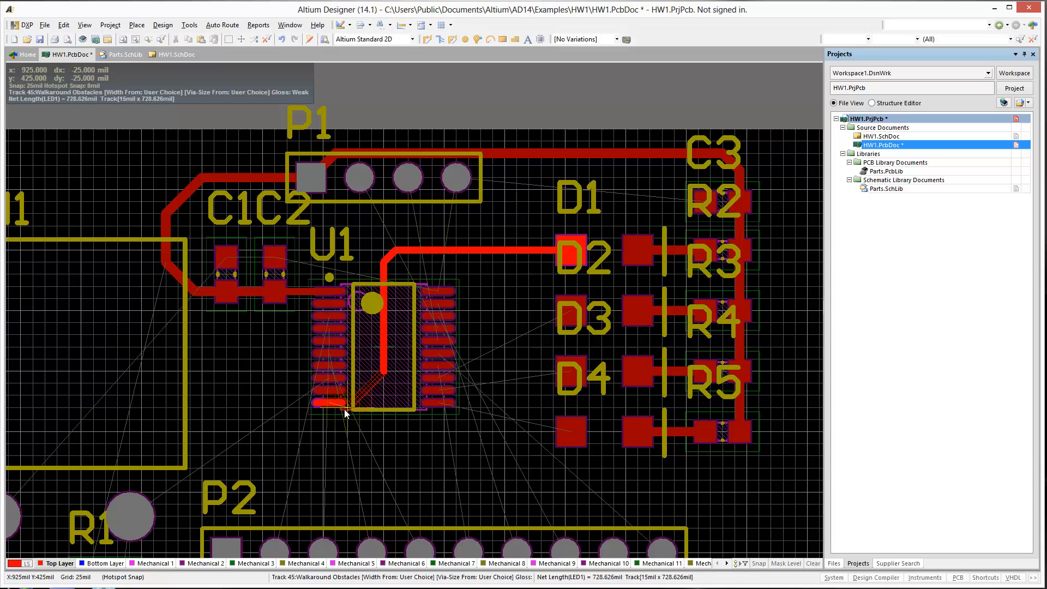
pyautogui.click(329, 402)
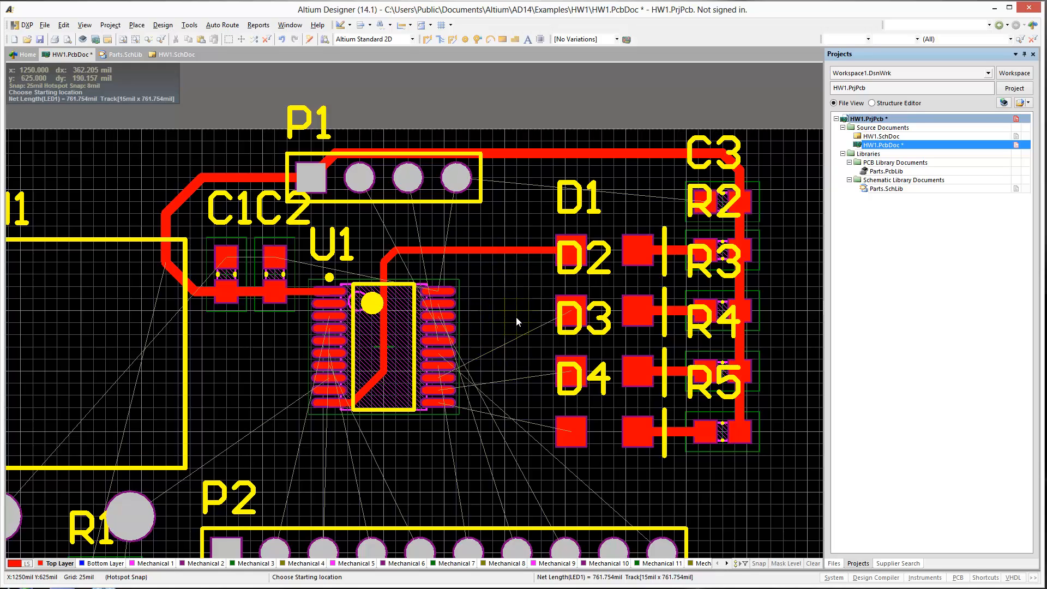
# Route a 15 mil LED2 track from D2's left pad diagonally down to U1 pin 13.
pyautogui.click(573, 314)
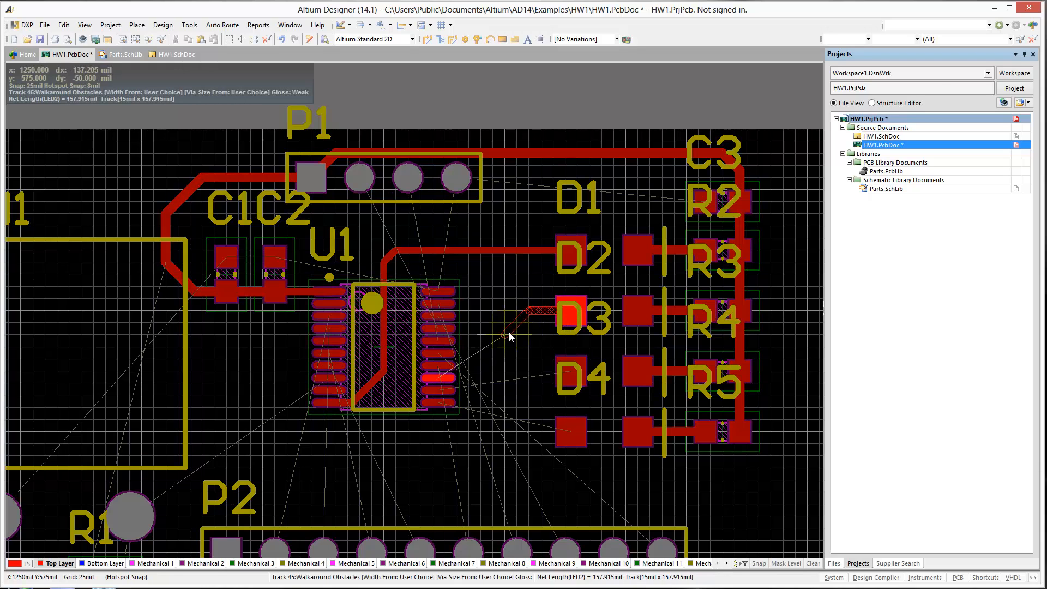
pyautogui.click(439, 379)
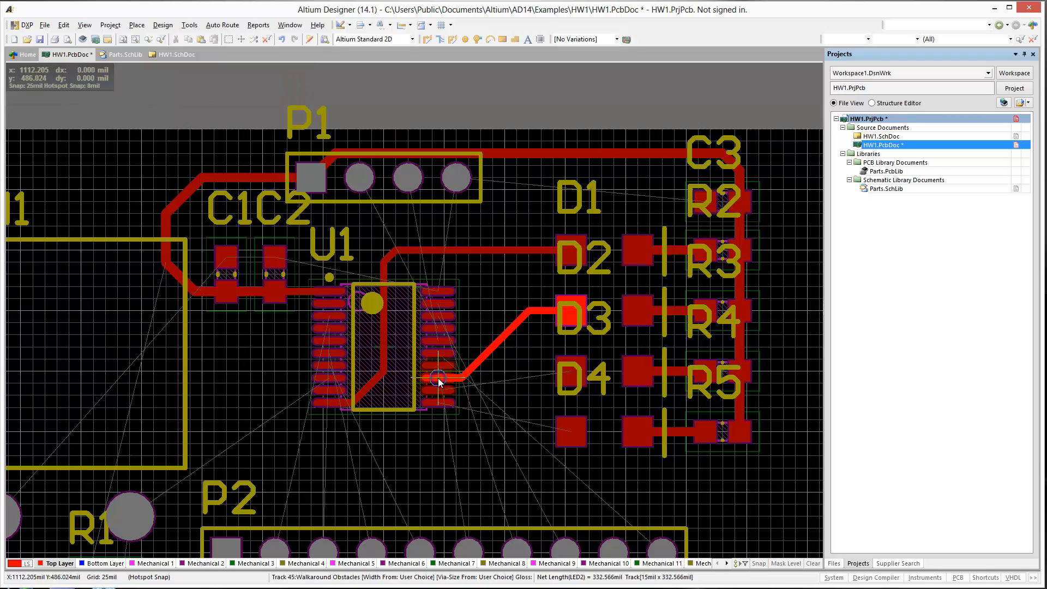
pyautogui.rightClick(439, 378)
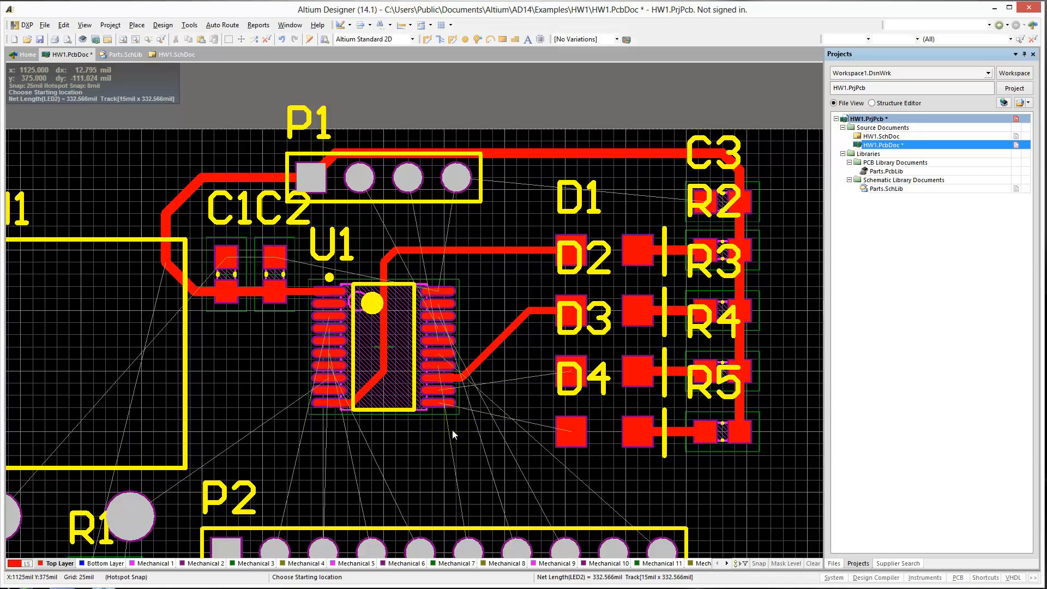
# Route a 15 mil LED3 track from D3's left pad to U1 pin 12.
pyautogui.moveTo(521, 383); pyautogui.dragTo(541, 369, button='right')
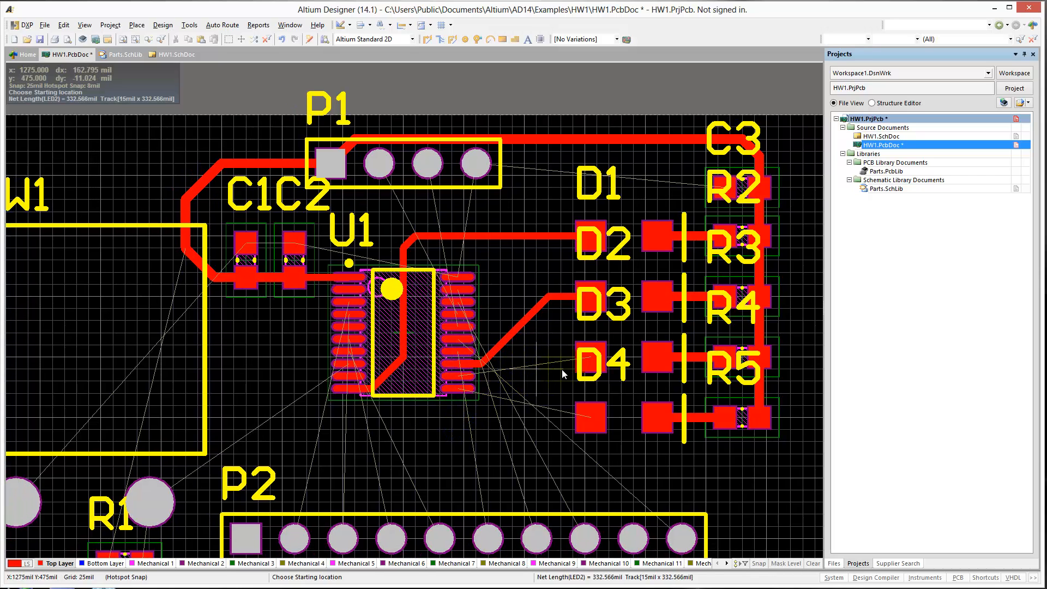
pyautogui.click(590, 358)
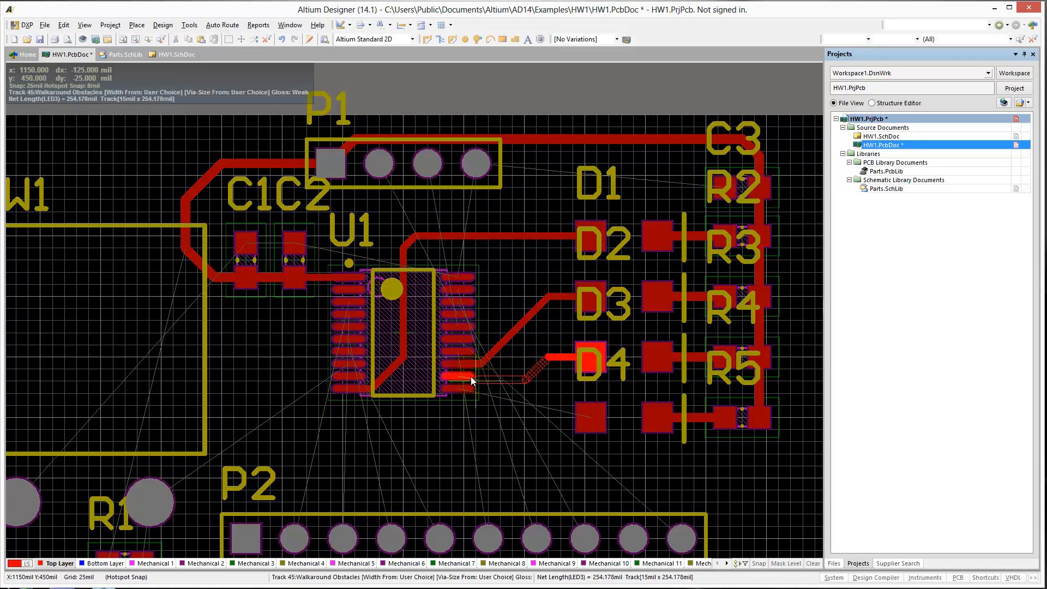
pyautogui.press('Tab')
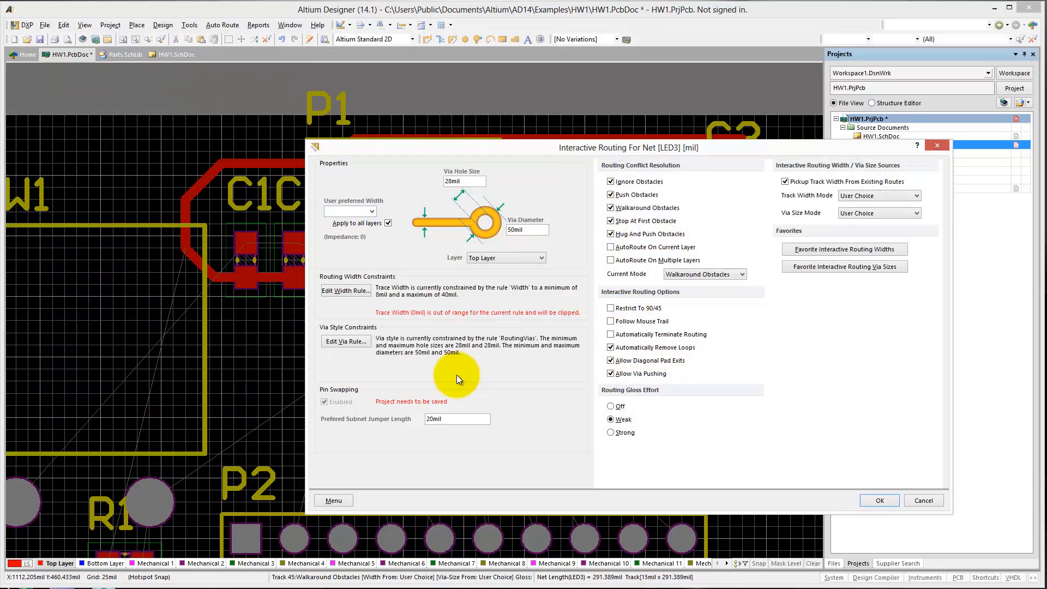
pyautogui.press('Return')
pyautogui.keyDown('ctrl'); pyautogui.scroll(4, 457, 377); pyautogui.keyUp('ctrl')
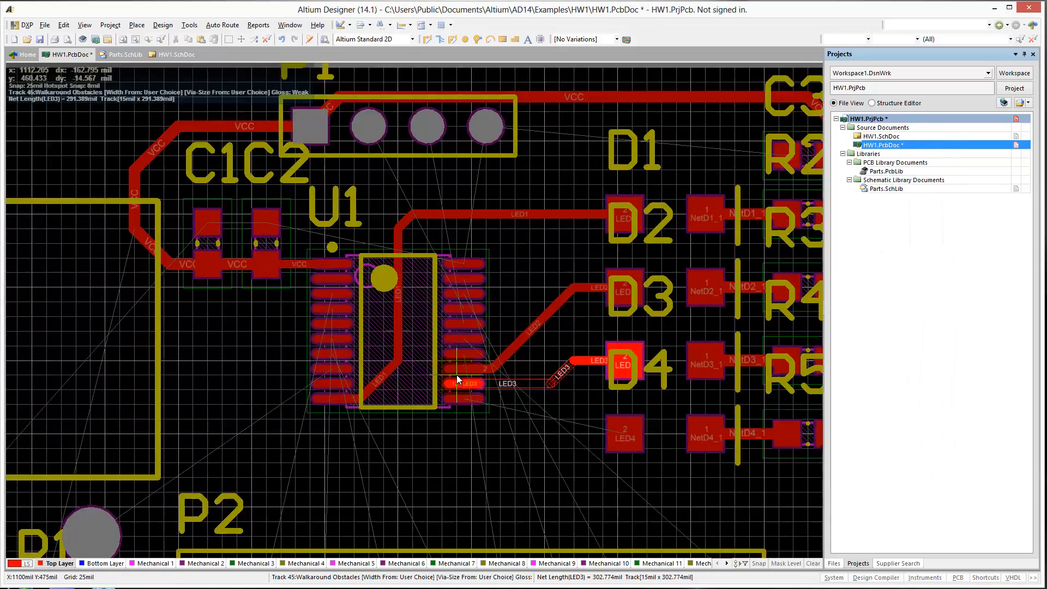
pyautogui.keyDown('ctrl'); pyautogui.scroll(2, 460, 376); pyautogui.keyUp('ctrl')
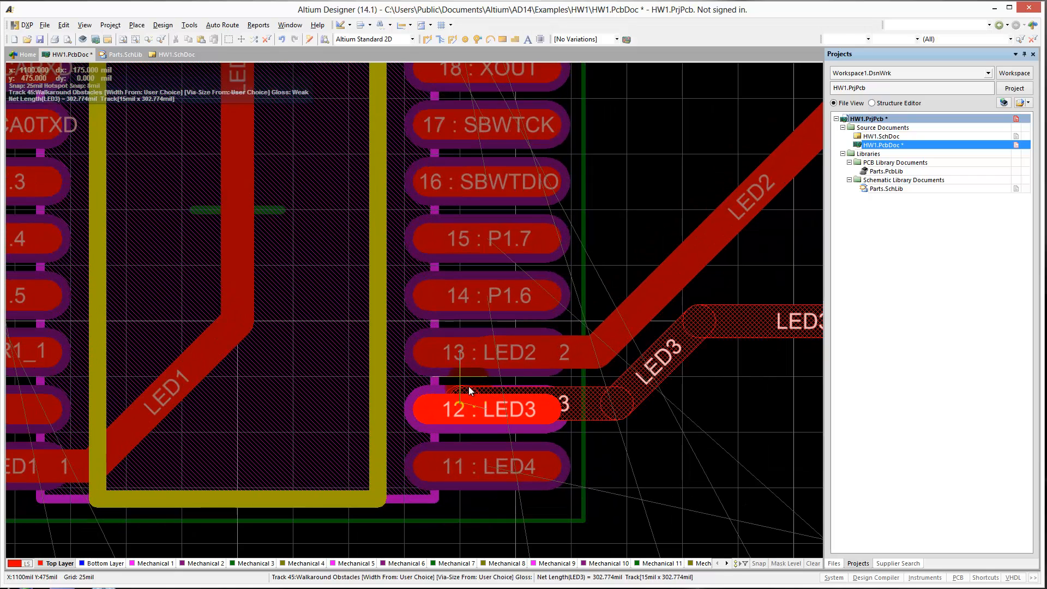
pyautogui.click(487, 406)
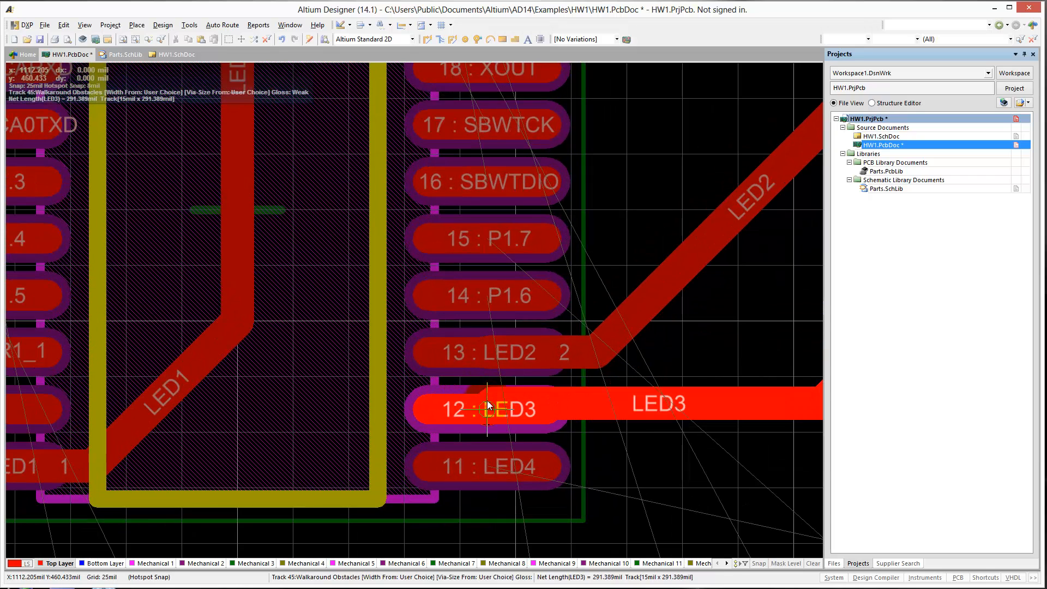
pyautogui.rightClick(499, 401)
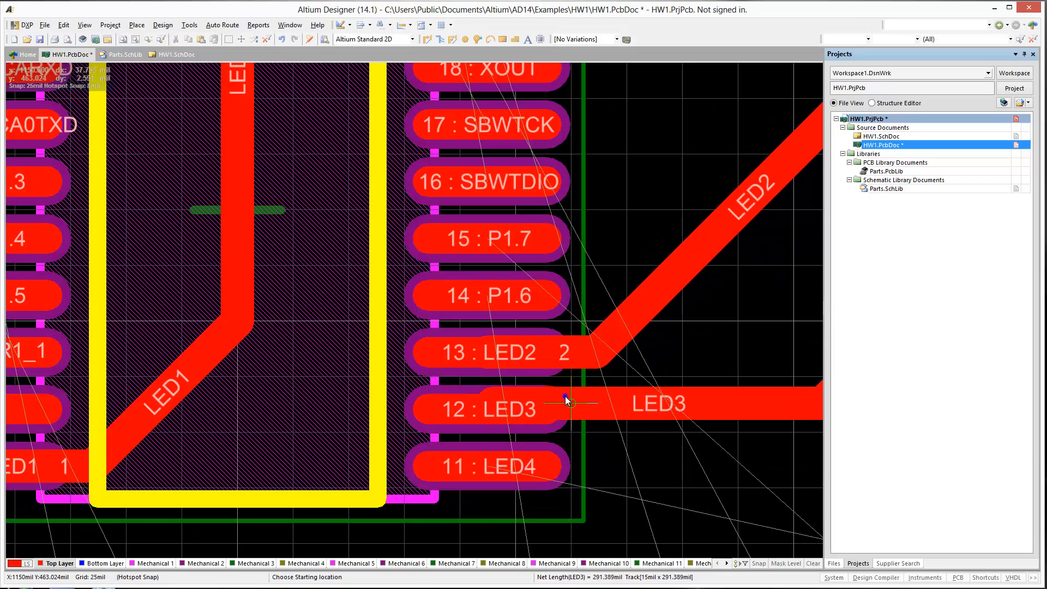
pyautogui.rightClick(565, 397)
# Delete the off-centre horizontal LED3 segment and reroute it from the diagonal's end to the centre of U1 pin 12.
pyautogui.moveTo(663, 425); pyautogui.dragTo(575, 392, button='right')
pyautogui.click(579, 385)
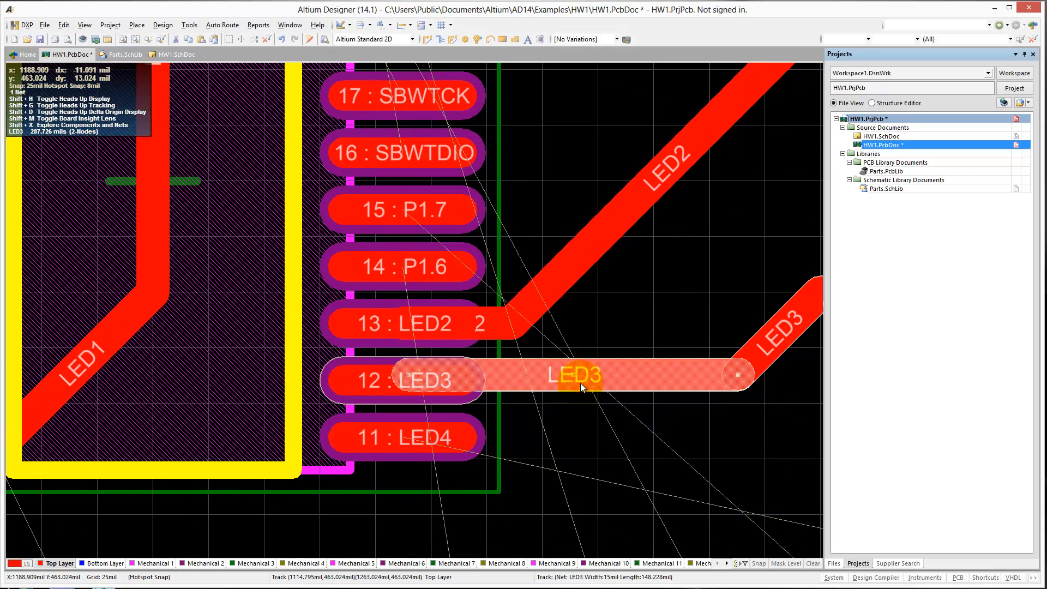
pyautogui.press('Delete')
pyautogui.press('p')
pyautogui.press('t')
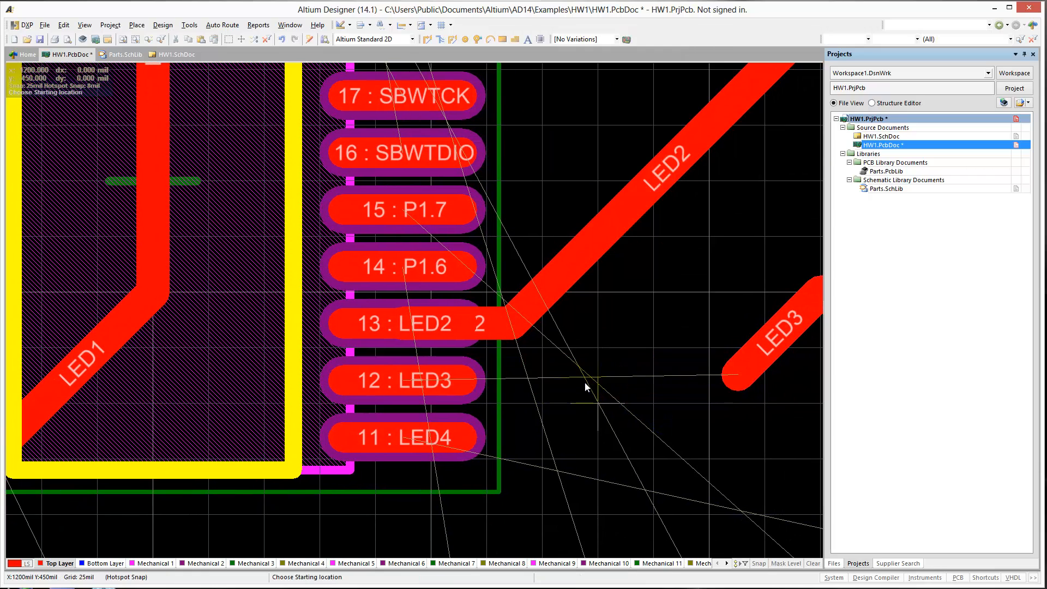
pyautogui.click(725, 379)
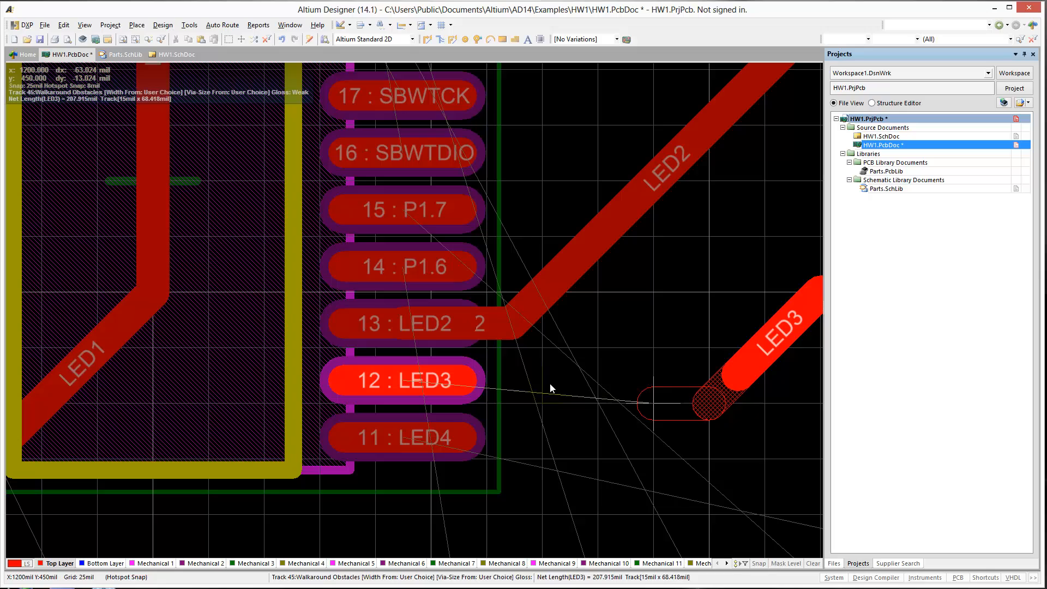
pyautogui.click(392, 375)
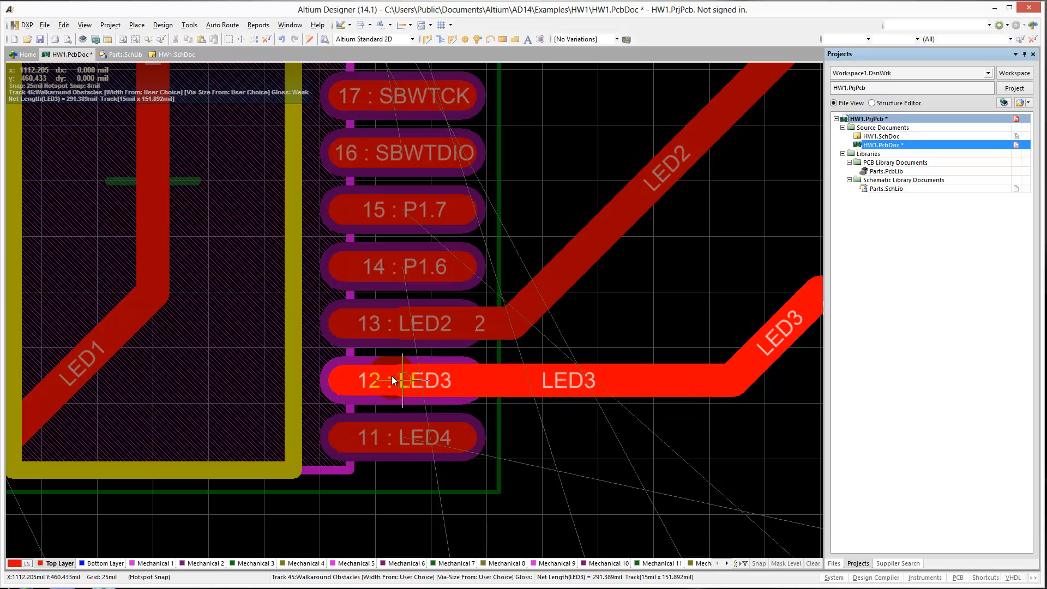
# Route a 15 mil LED4 track from D4's left pad to U1 pin 11.
pyautogui.keyDown('ctrl'); pyautogui.scroll(-4, 613, 434); pyautogui.keyUp('ctrl')
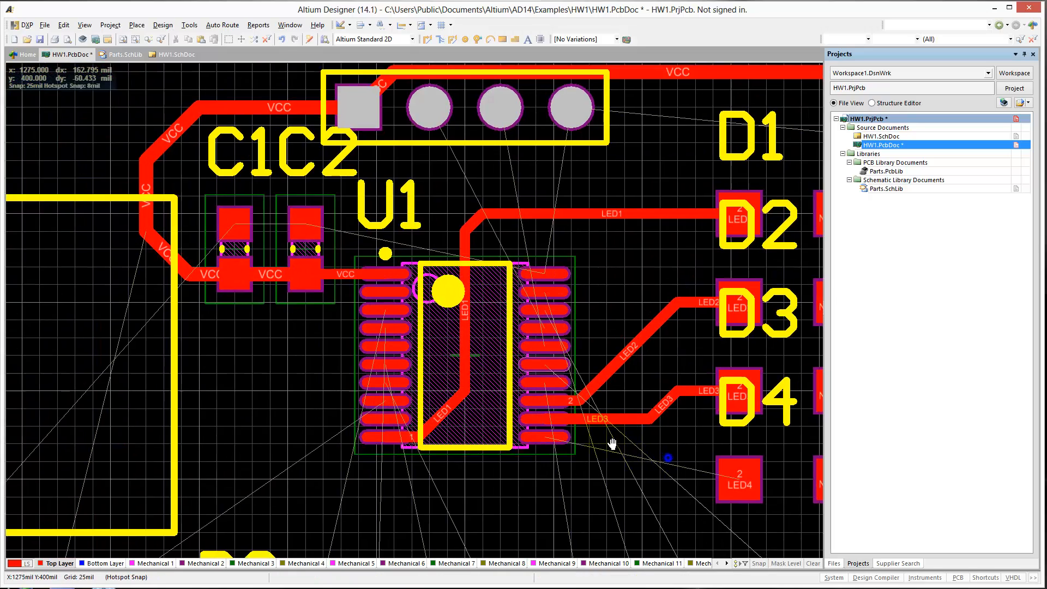
pyautogui.hotkey('ctrl', 'w')
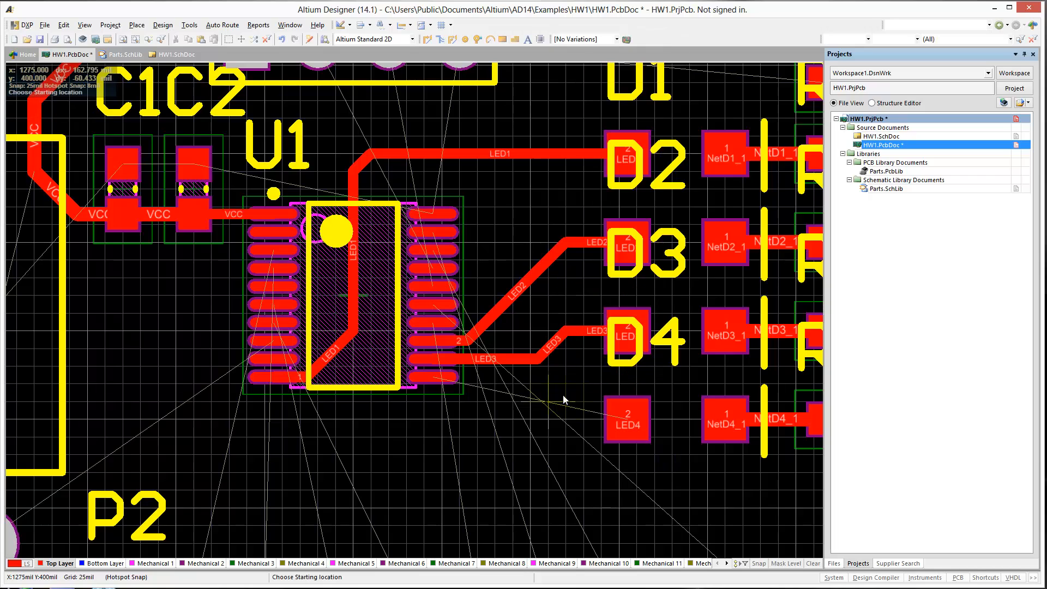
pyautogui.click(608, 411)
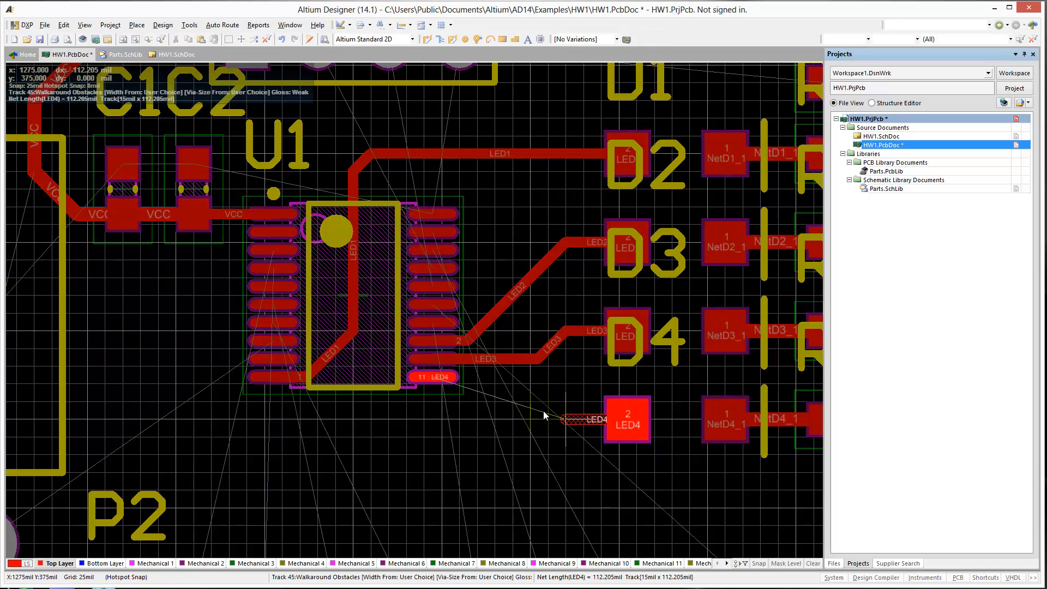
pyautogui.click(513, 381)
pyautogui.click(430, 377)
pyautogui.rightClick(435, 378)
# Route a 15 mil NetR1_1 track from SW1's right pad diagonally up and across to its matching pin on U1's left side.
pyautogui.keyDown('ctrl'); pyautogui.scroll(-4, 434, 384); pyautogui.keyUp('ctrl')
pyautogui.moveTo(351, 412); pyautogui.dragTo(447, 463, button='right')
pyautogui.keyDown('ctrl'); pyautogui.scroll(2, 378, 469); pyautogui.keyUp('ctrl')
pyautogui.moveTo(379, 469); pyautogui.dragTo(380, 357, button='right')
pyautogui.hotkey('ctrl', 'w')
pyautogui.click(332, 413)
pyautogui.click(431, 315)
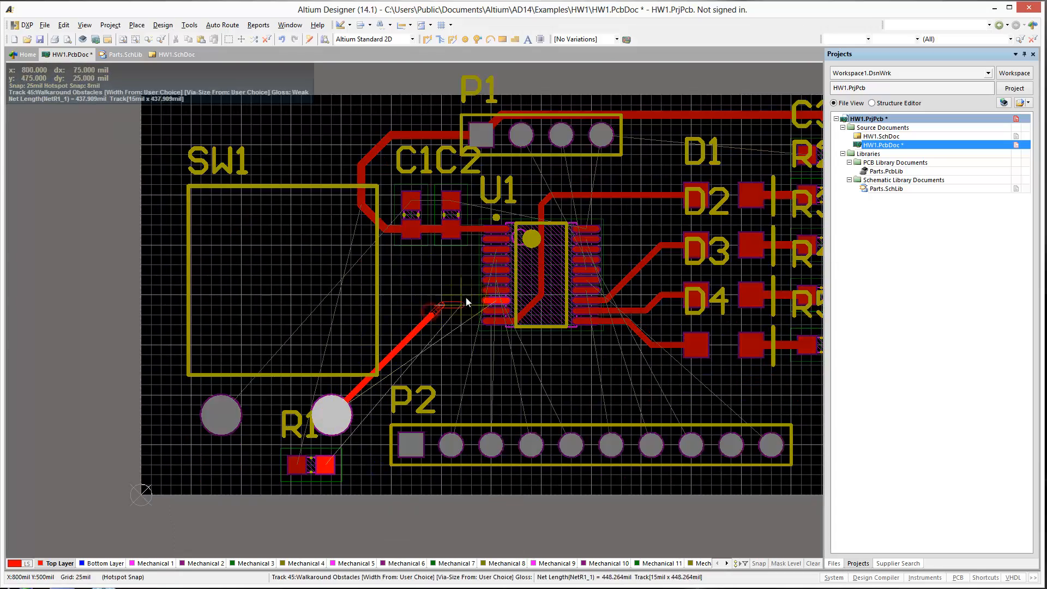
pyautogui.click(494, 300)
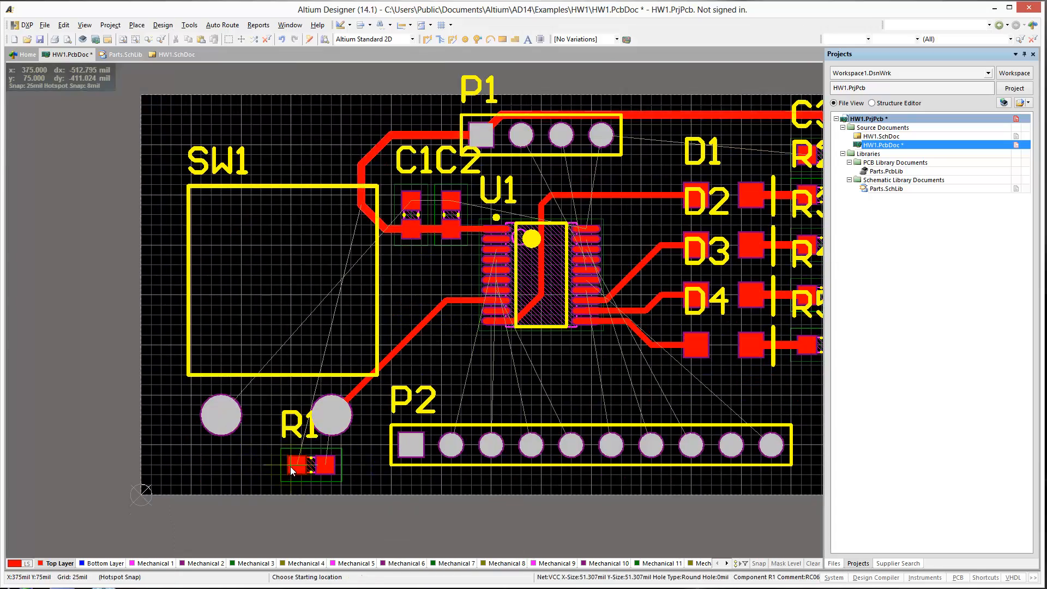
# Move R1 directly below C1, rotated vertically onto the switch track, and route its VCC pad to C1's with a 20 mil track.
pyautogui.moveTo(290, 466); pyautogui.dragTo(408, 292)
pyautogui.press('space')
pyautogui.hotkey('ctrl', 'w')
pyautogui.click(411, 272)
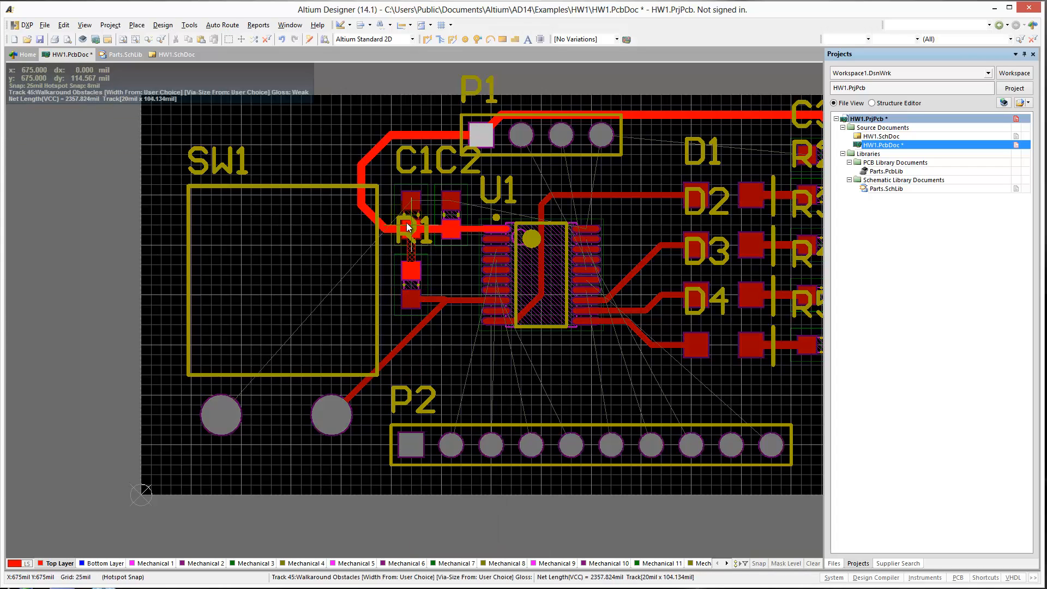
pyautogui.click(408, 227)
pyautogui.rightClick(484, 394)
# Examine the unrouted connections between U1's pads and header P2, checking P2's square first pad and its net.
pyautogui.moveTo(459, 370); pyautogui.dragTo(405, 360, button='right')
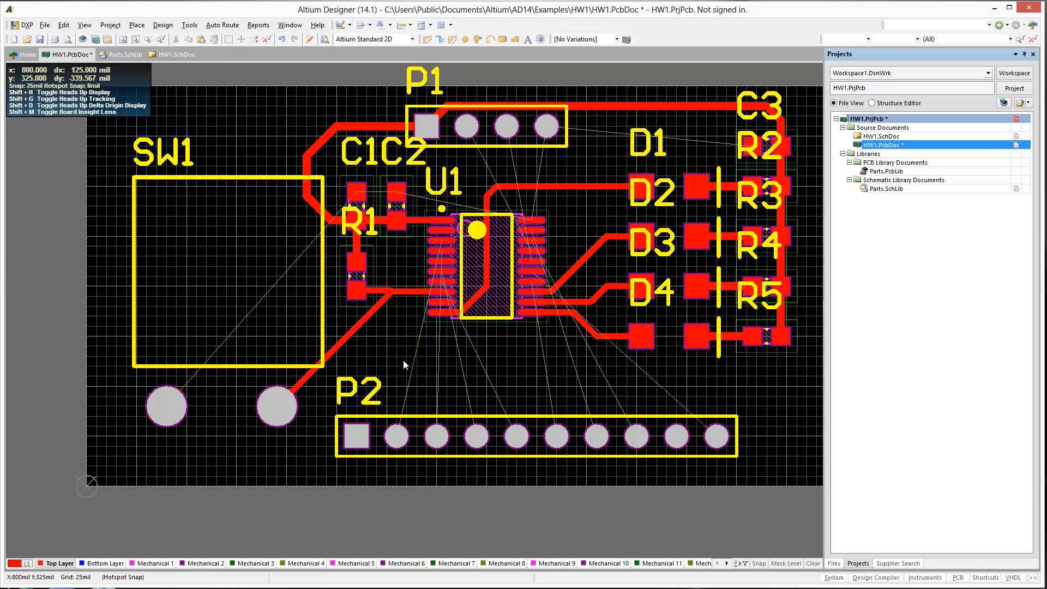
pyautogui.click(456, 313)
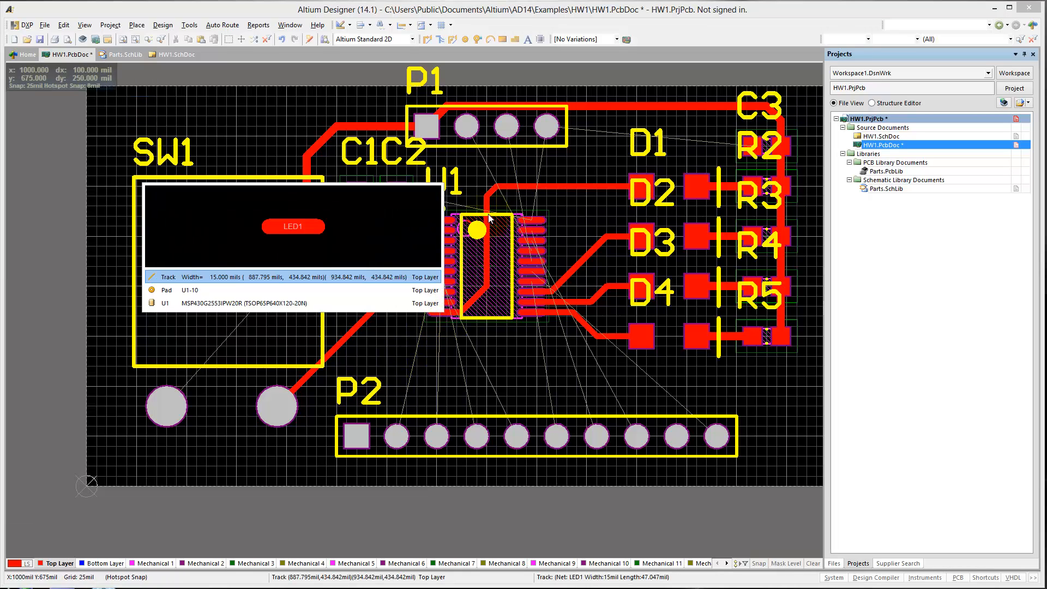
pyautogui.click(456, 226)
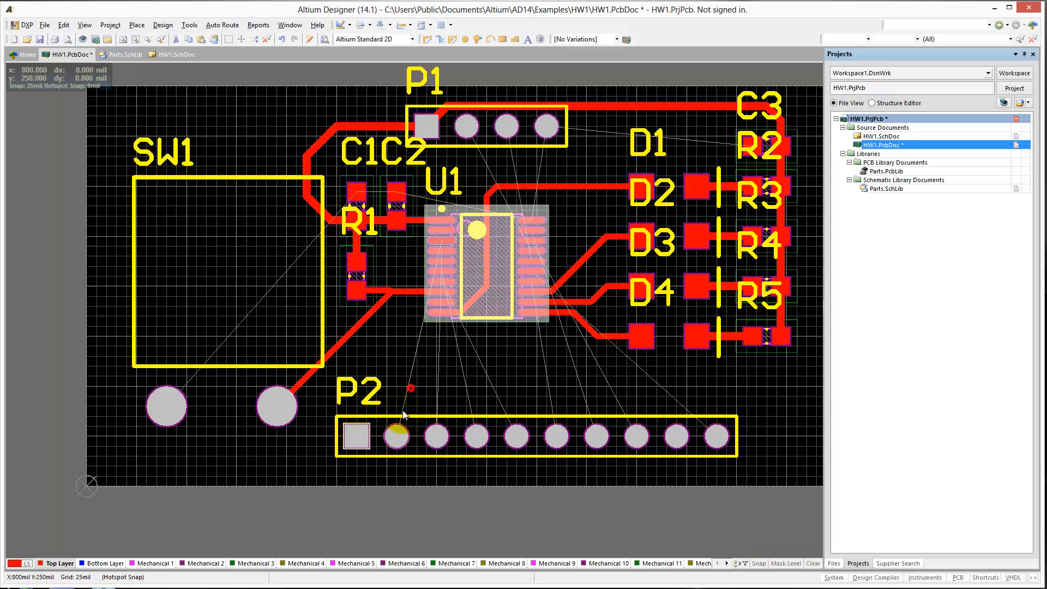
pyautogui.click(411, 387)
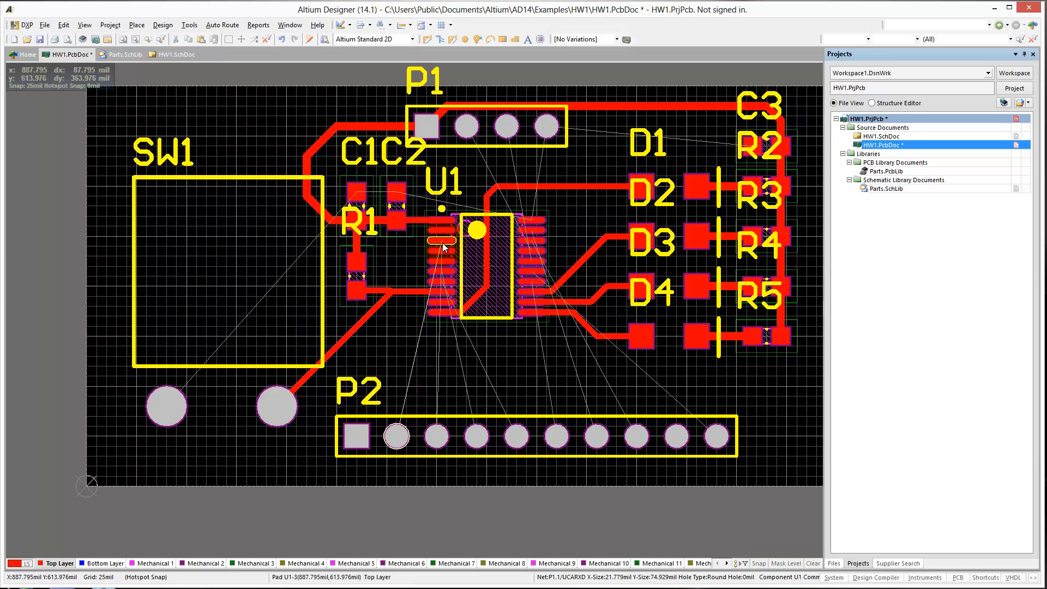
pyautogui.keyDown('ctrl'); pyautogui.scroll(1, 354, 435); pyautogui.keyUp('ctrl')
pyautogui.keyDown('ctrl'); pyautogui.scroll(12, 354, 432); pyautogui.keyUp('ctrl')
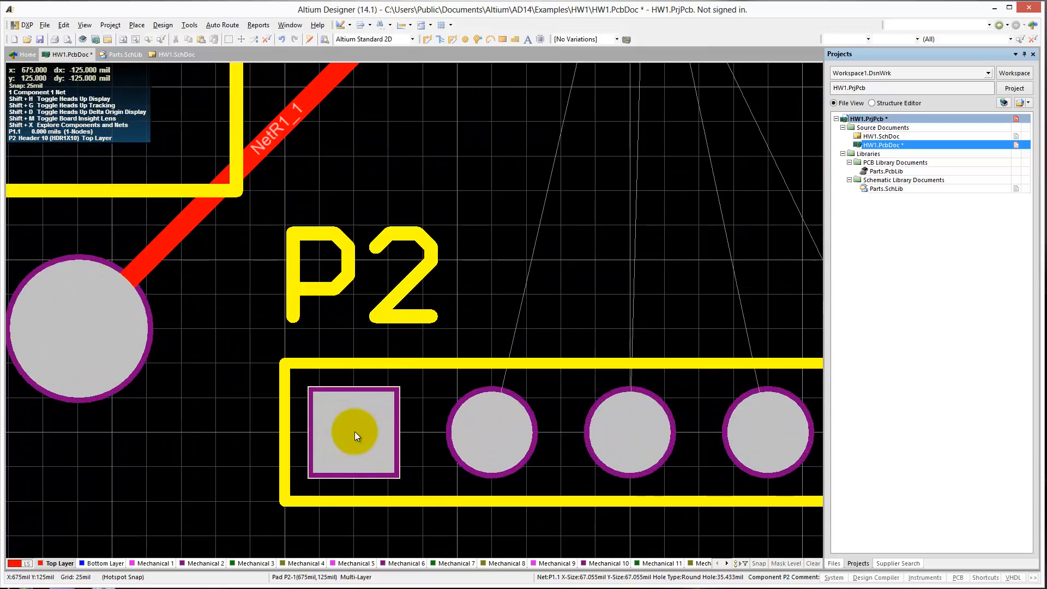
pyautogui.keyDown('ctrl'); pyautogui.scroll(-13, 355, 432); pyautogui.keyUp('ctrl')
pyautogui.moveTo(447, 429); pyautogui.dragTo(416, 424, button='right')
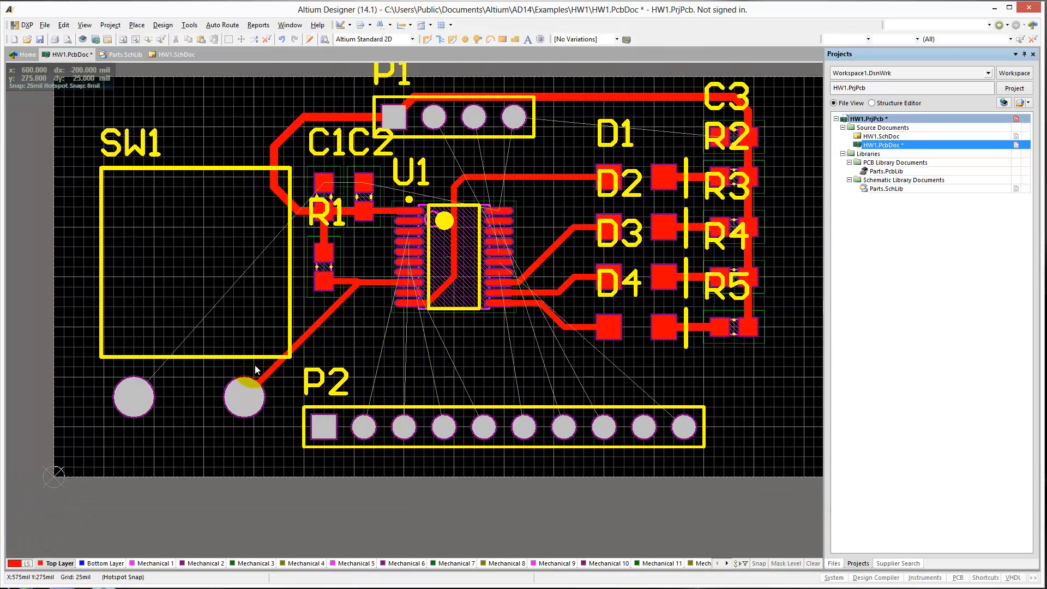
# In the HW1.SchDoc schematic, change the net label on P2 pin 1 to P1.0 and save the schematic.
pyautogui.click(168, 55)
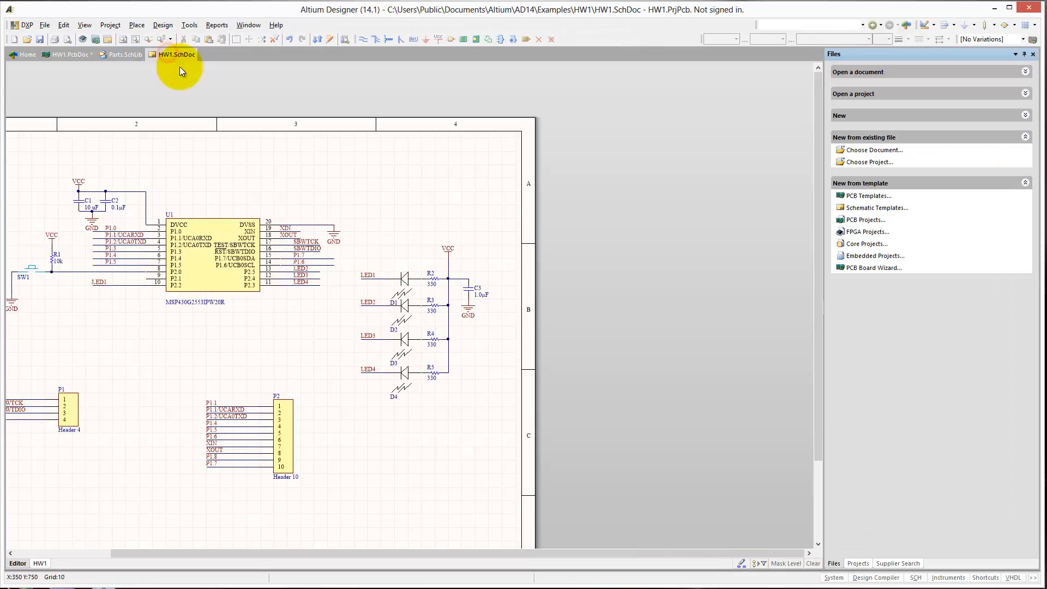
pyautogui.click(211, 403)
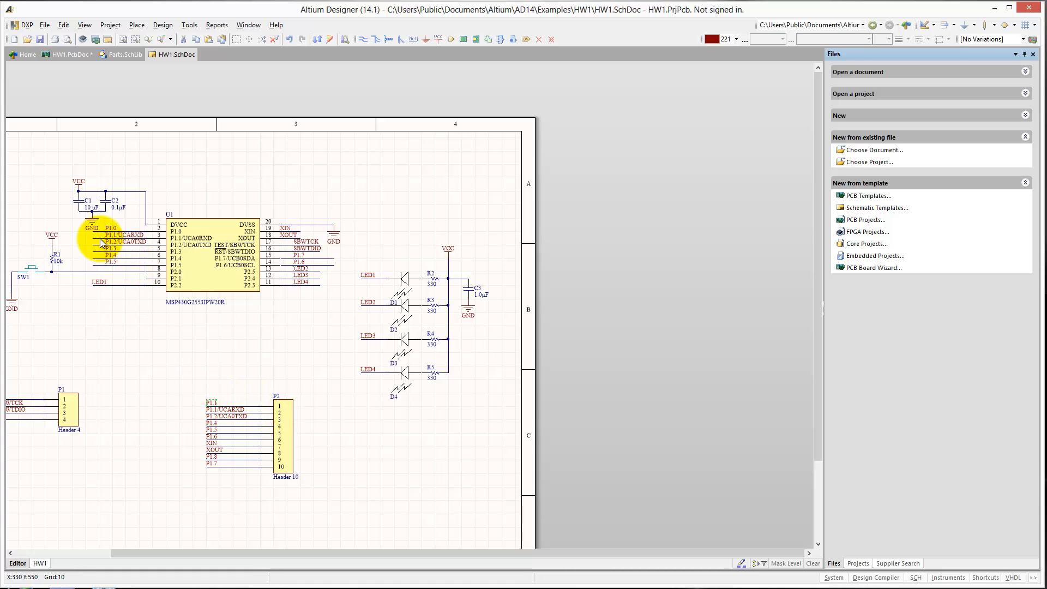
pyautogui.doubleClick(210, 404)
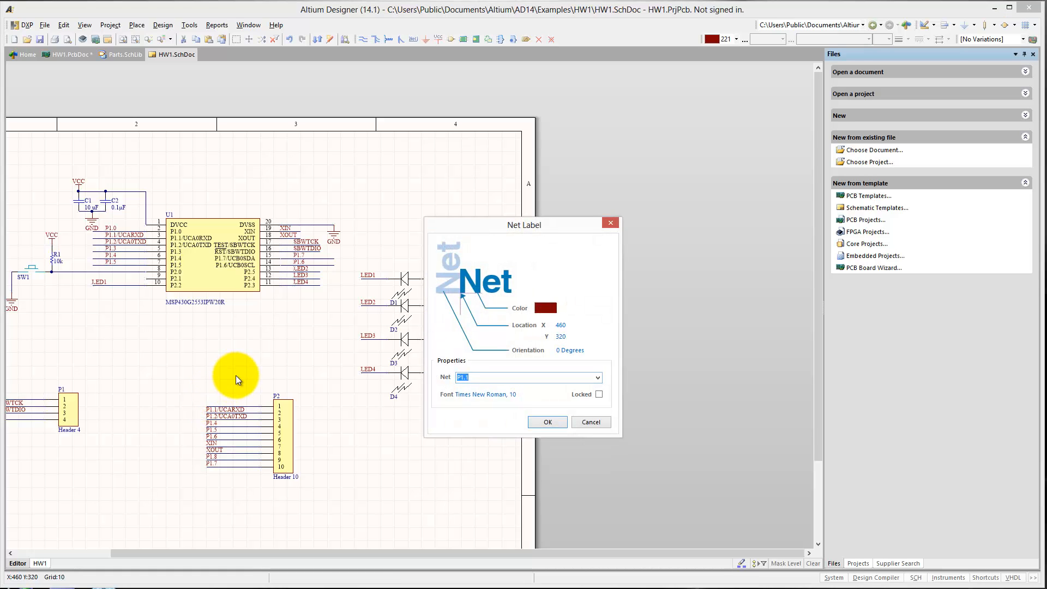
pyautogui.press('Escape')
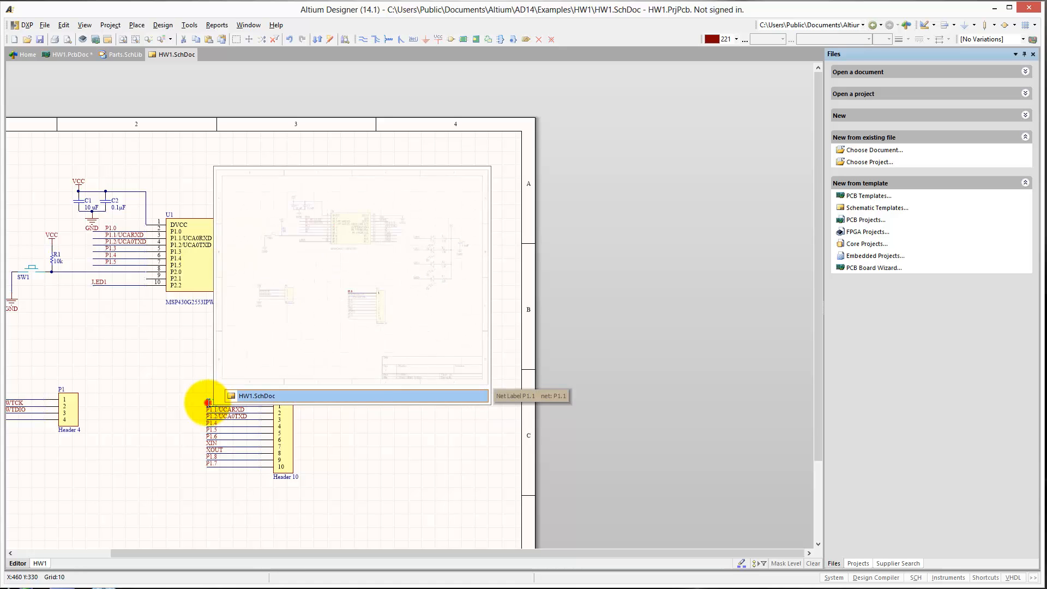
pyautogui.doubleClick(208, 402)
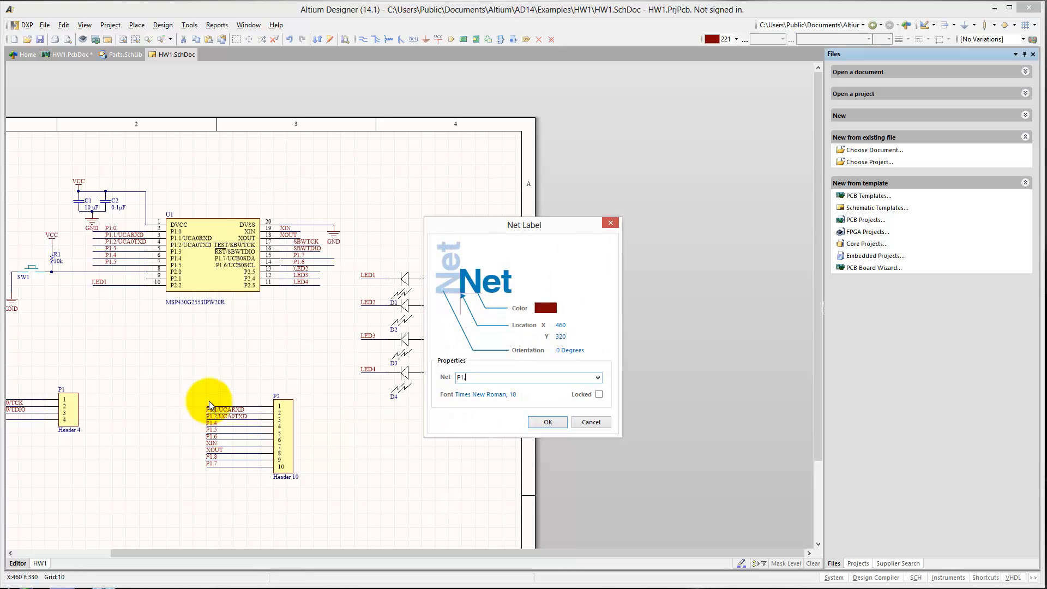
pyautogui.write('0')
pyautogui.press('Return')
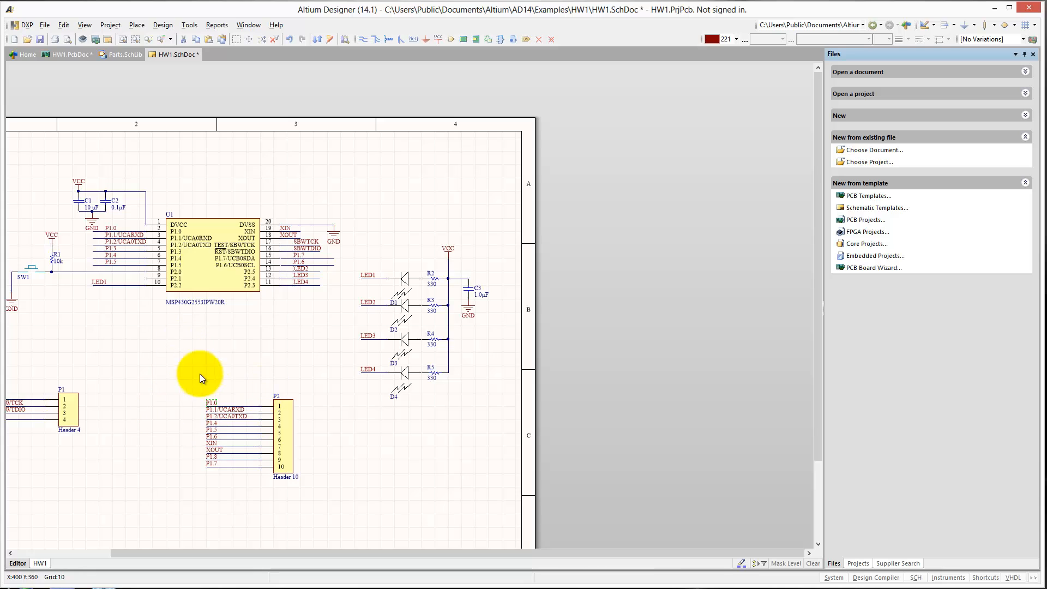
pyautogui.click(40, 39)
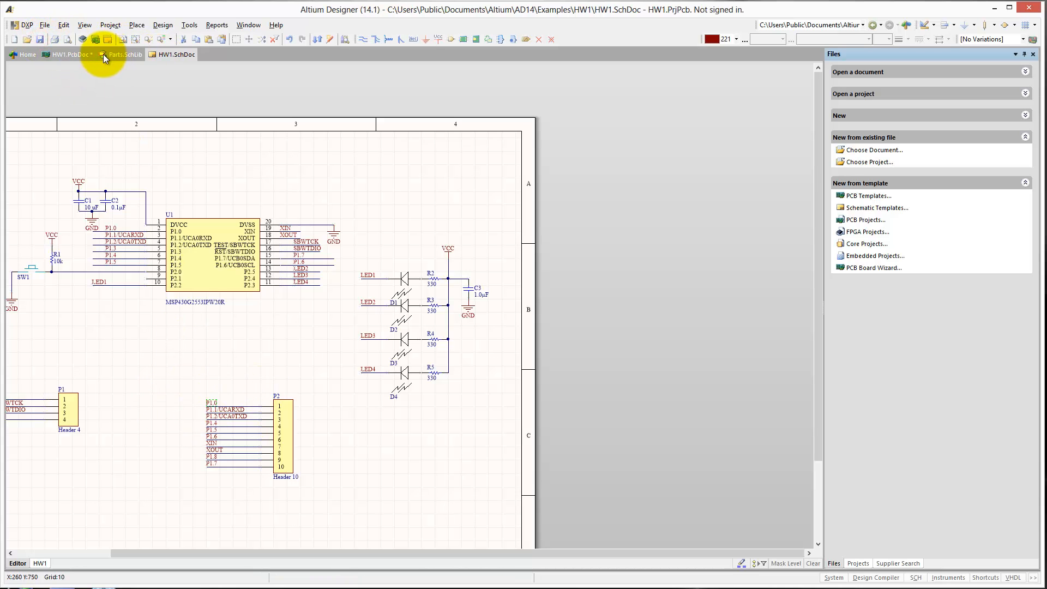
# Import the schematic changes into HW1.PcbDoc, excluding the HW1 room addition, and execute the engineering change order.
pyautogui.click(70, 53)
pyautogui.click(136, 25)
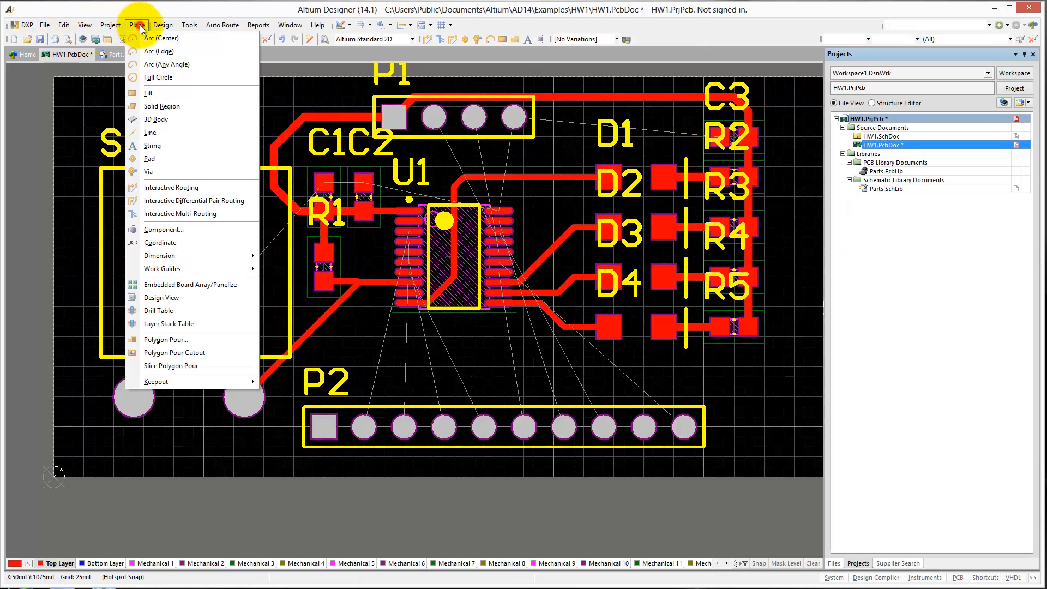
pyautogui.moveTo(158, 25)
pyautogui.click(210, 51)
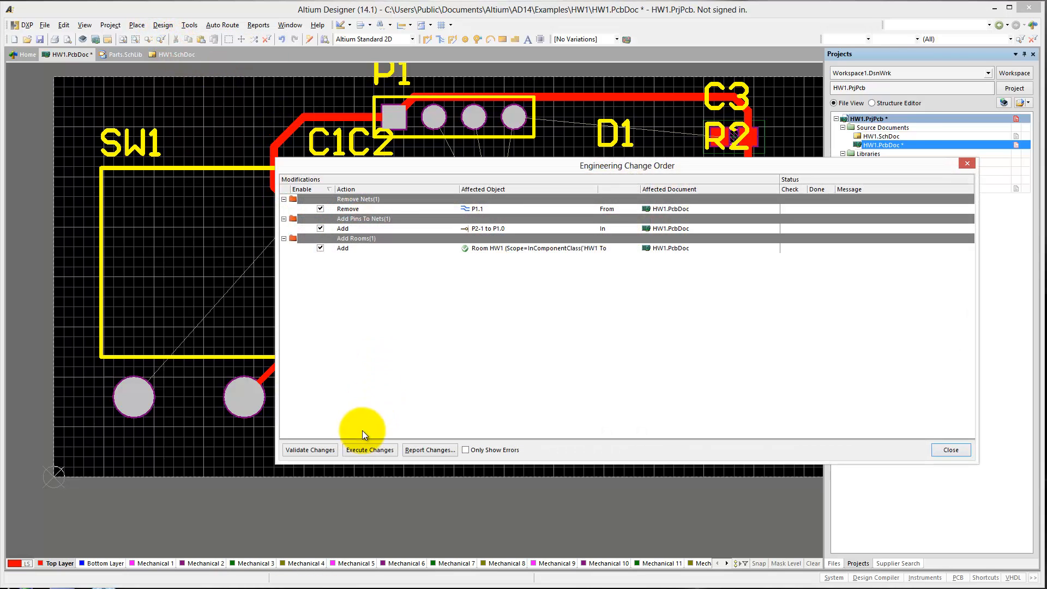
pyautogui.click(321, 249)
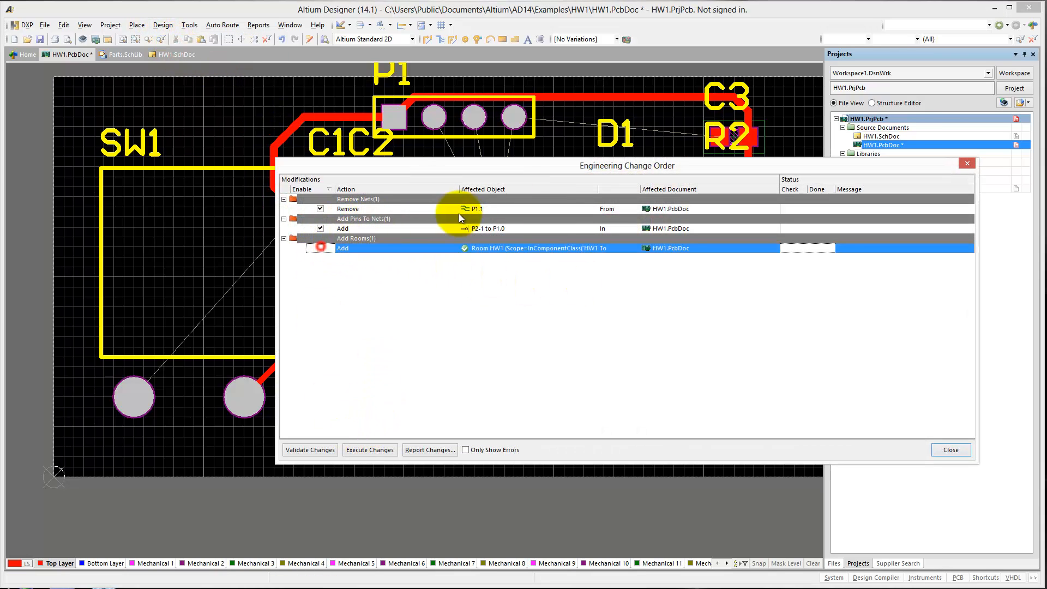
pyautogui.click(367, 449)
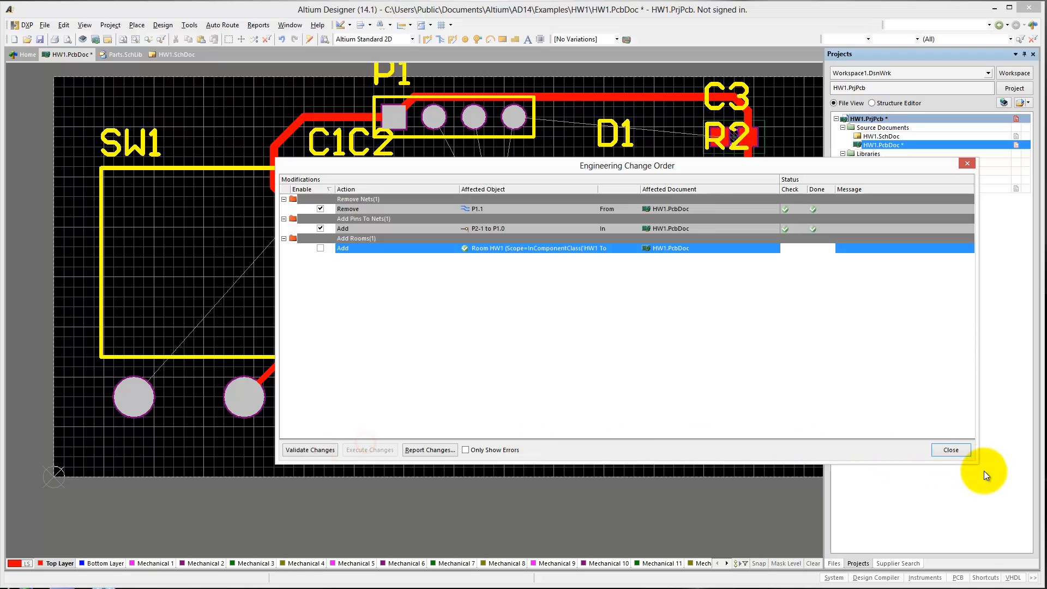
pyautogui.click(951, 450)
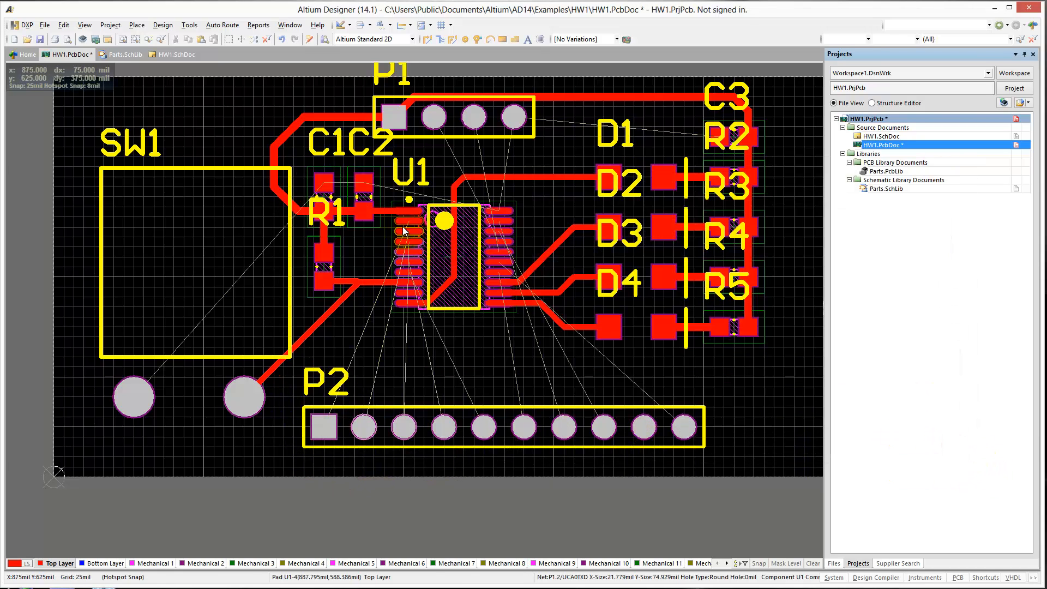
# Route a 15 mil P1.0 track on the top layer from U1 pin 2 to X 750, Y 600 mil, ending in a via to the bottom layer.
pyautogui.moveTo(381, 302); pyautogui.dragTo(342, 366, button='right')
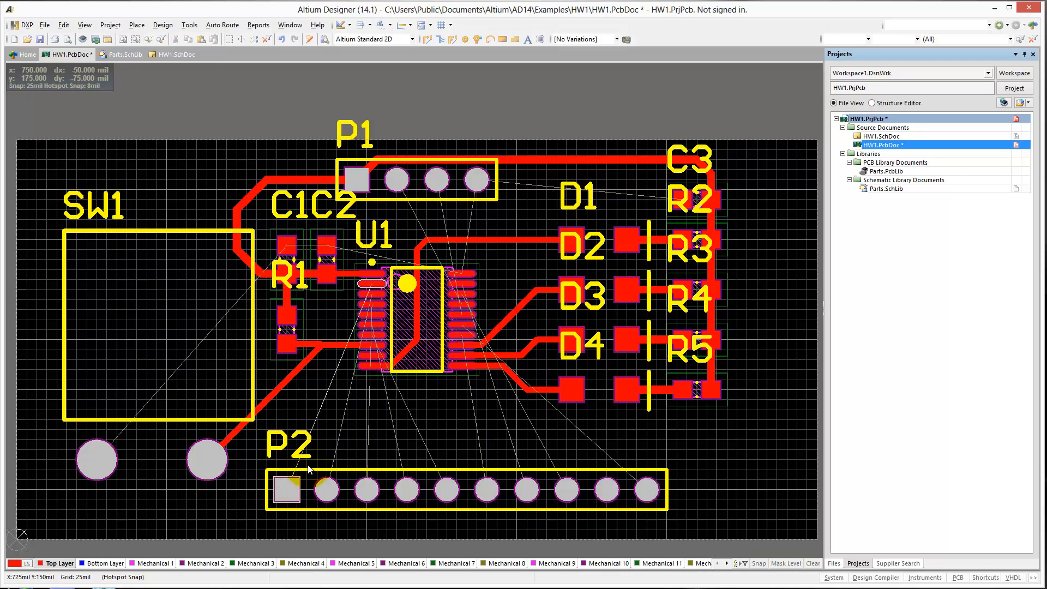
pyautogui.press('p')
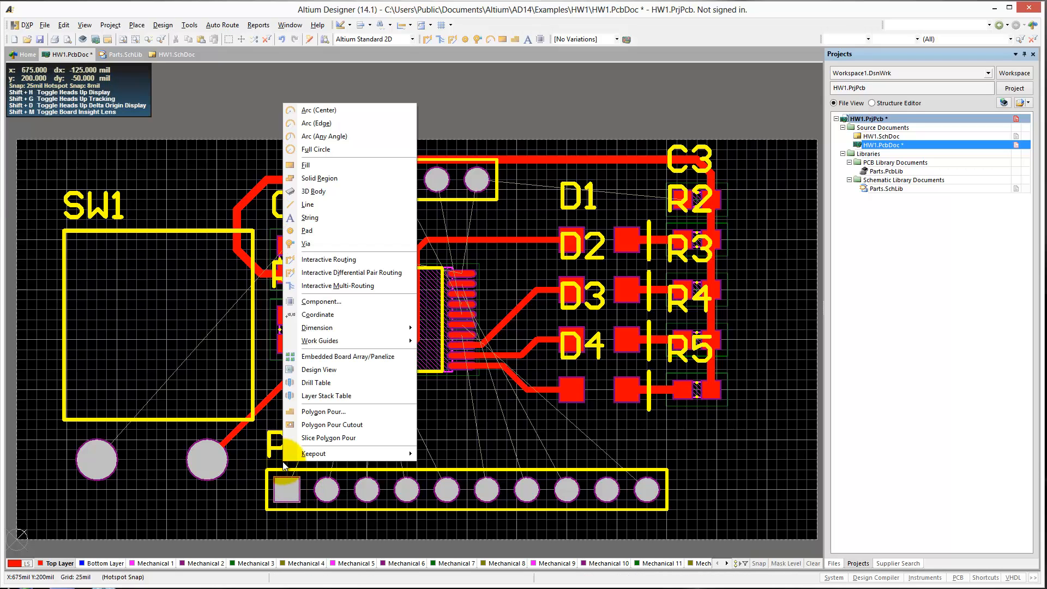
pyautogui.press('t')
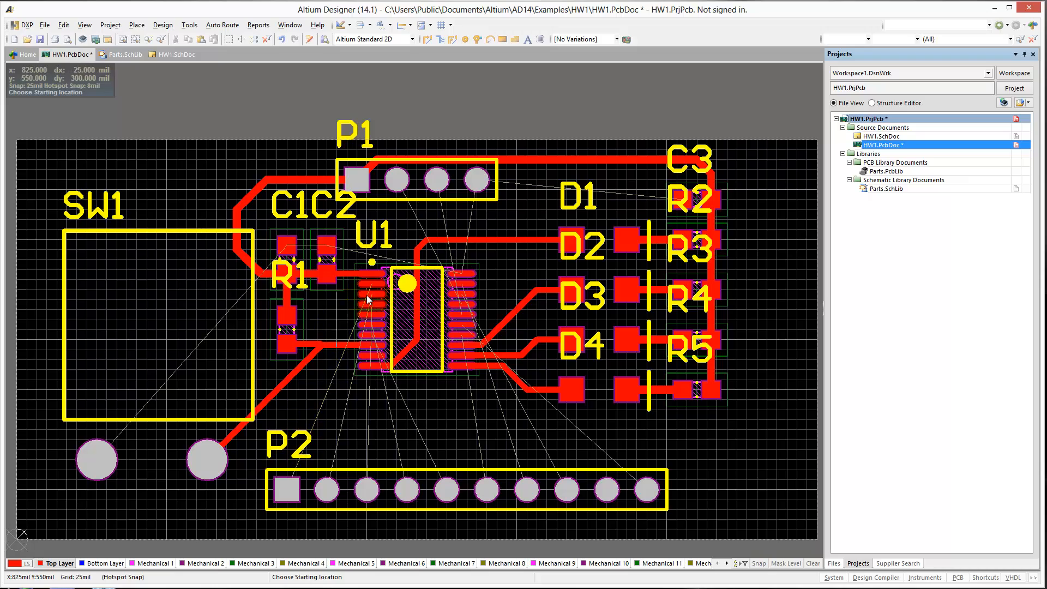
pyautogui.keyDown('ctrl'); pyautogui.scroll(4, 373, 289); pyautogui.keyUp('ctrl')
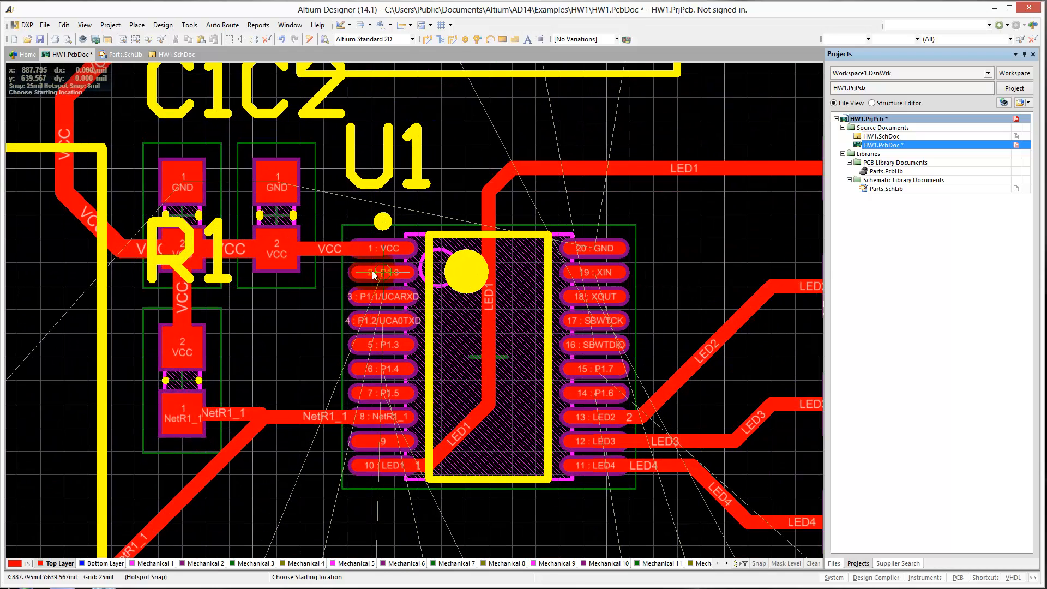
pyautogui.click(382, 273)
pyautogui.click(300, 306)
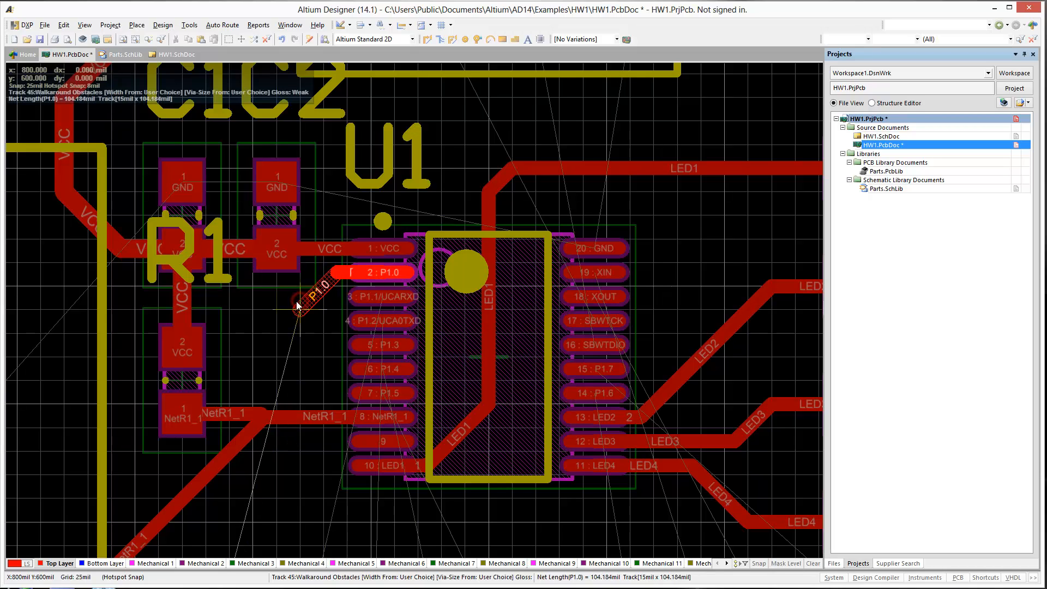
pyautogui.click(255, 311)
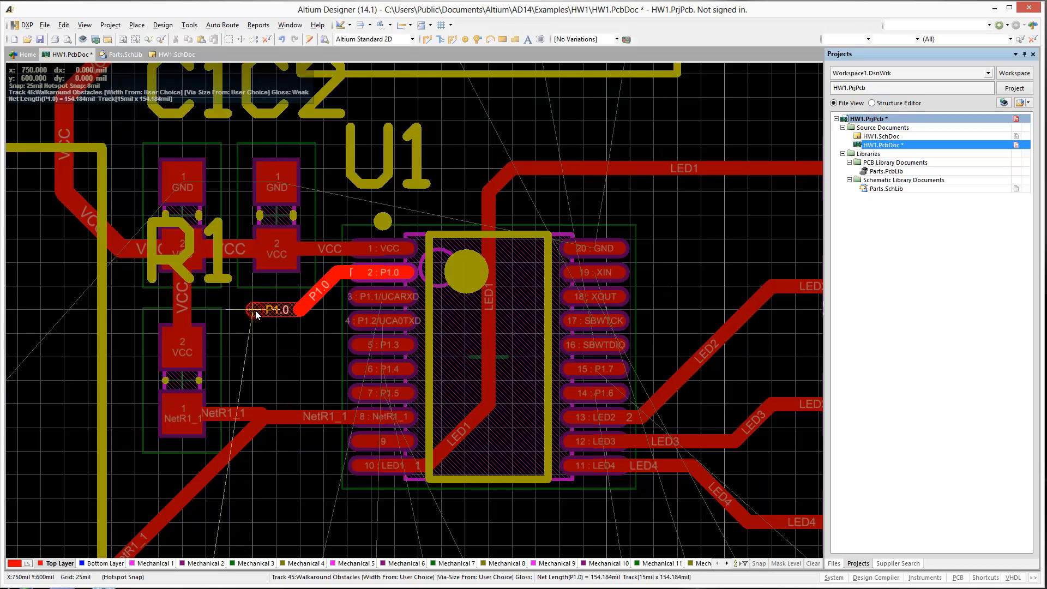
pyautogui.click(255, 310)
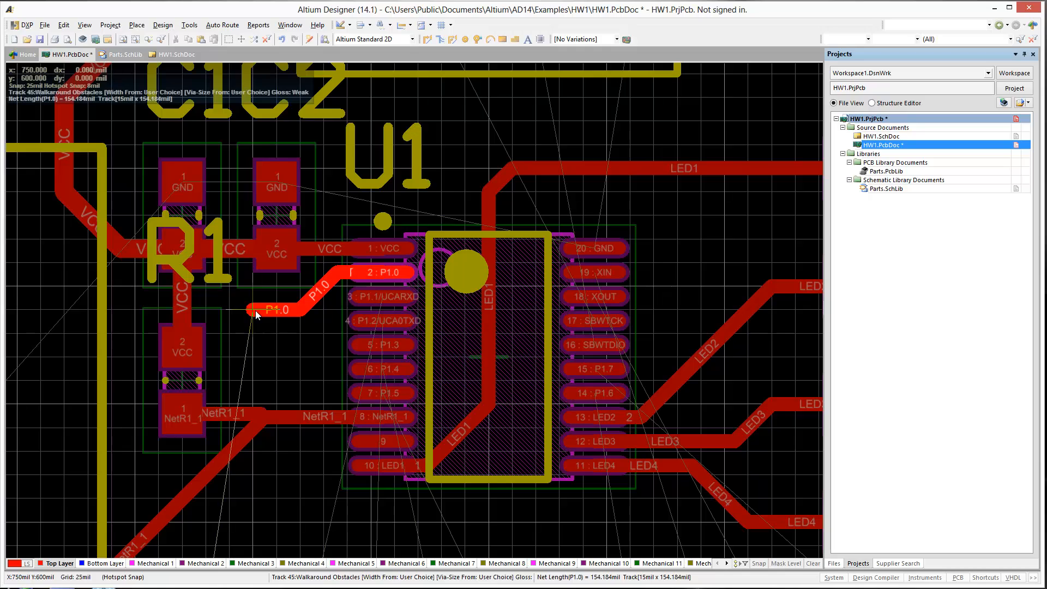
pyautogui.press('KP_Multiply')
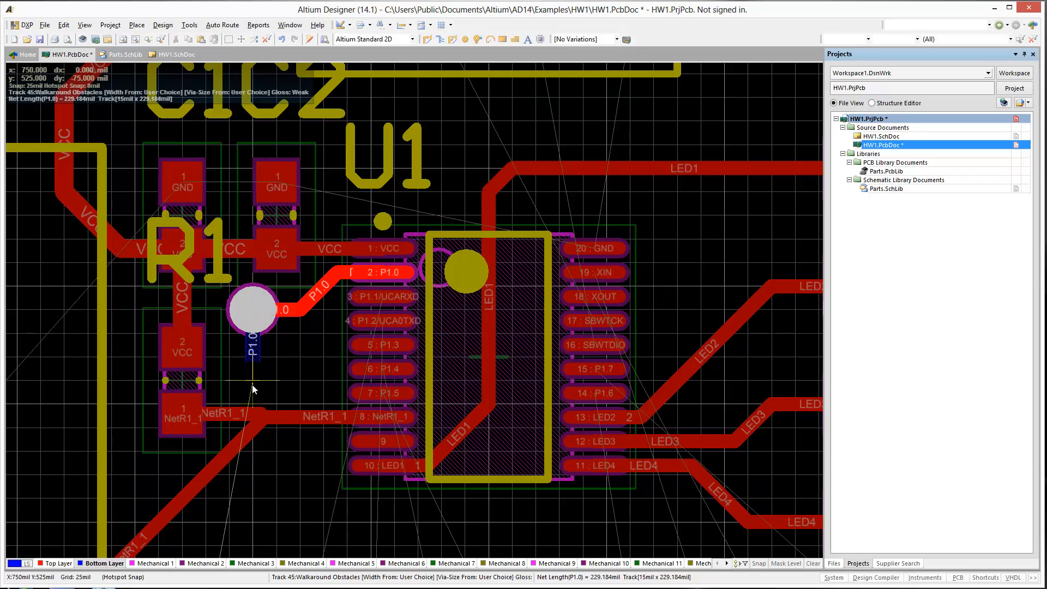
# Continue the 15 mil P1.0 track on the bottom layer from the via straight down and diagonally to P2's square pad.
pyautogui.keyDown('ctrl'); pyautogui.scroll(-4, 253, 388); pyautogui.keyUp('ctrl')
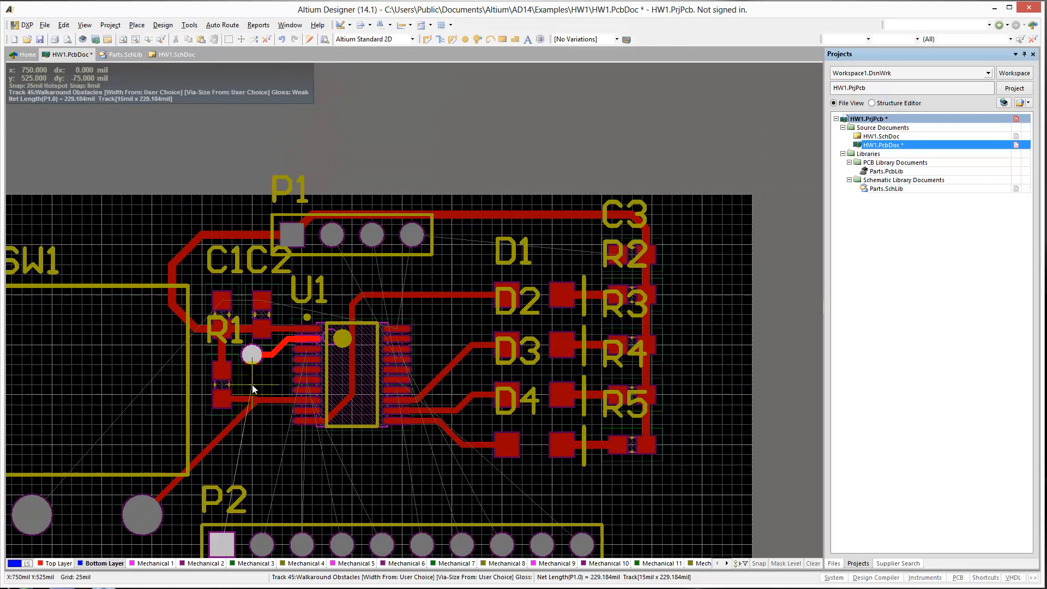
pyautogui.click(231, 513)
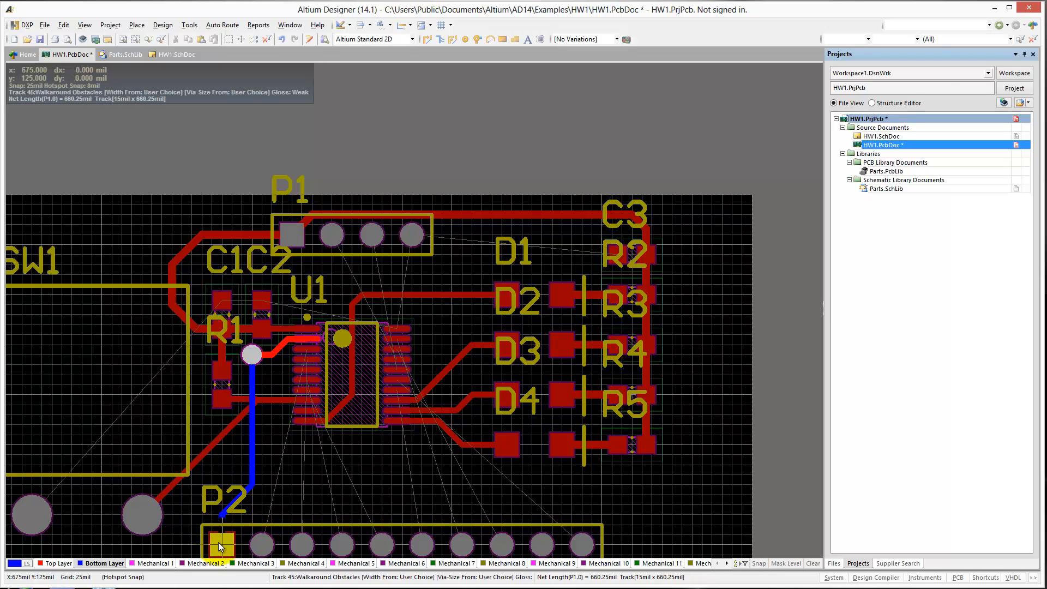
pyautogui.click(218, 543)
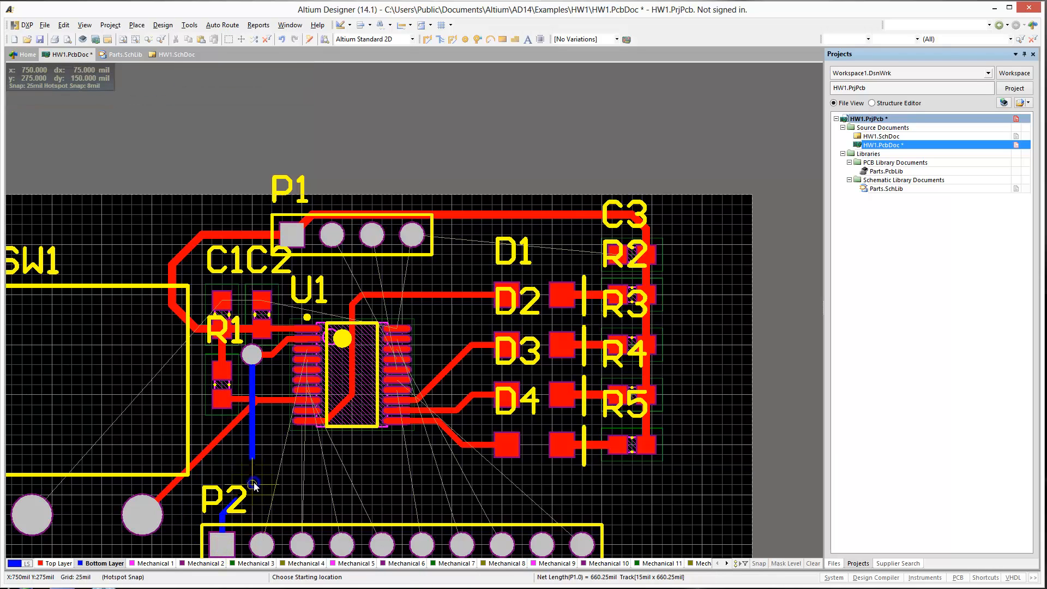
pyautogui.press('p')
pyautogui.press('t')
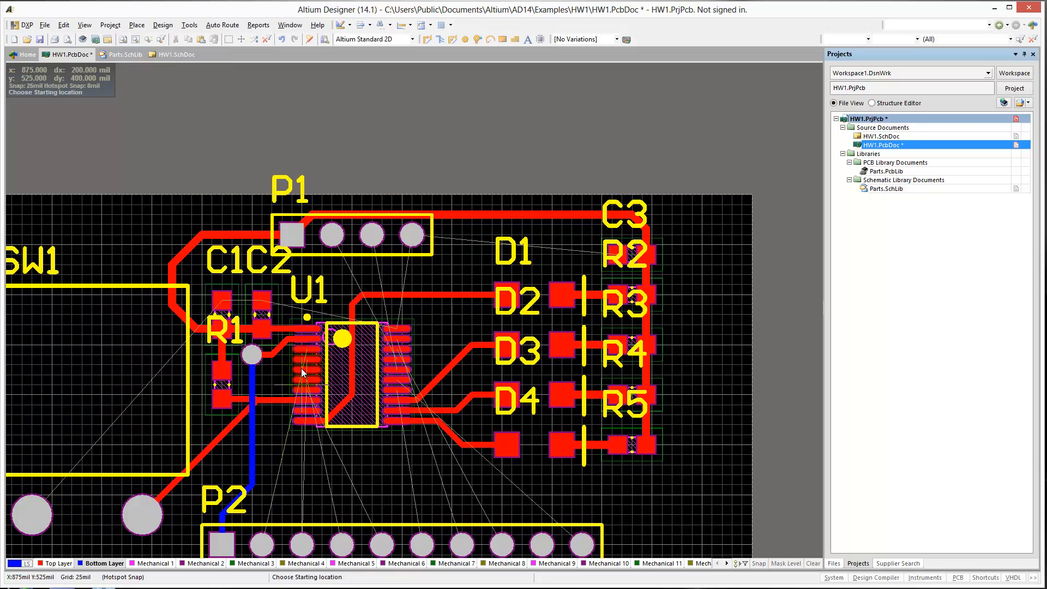
pyautogui.keyDown('ctrl'); pyautogui.scroll(5, 303, 352); pyautogui.keyUp('ctrl')
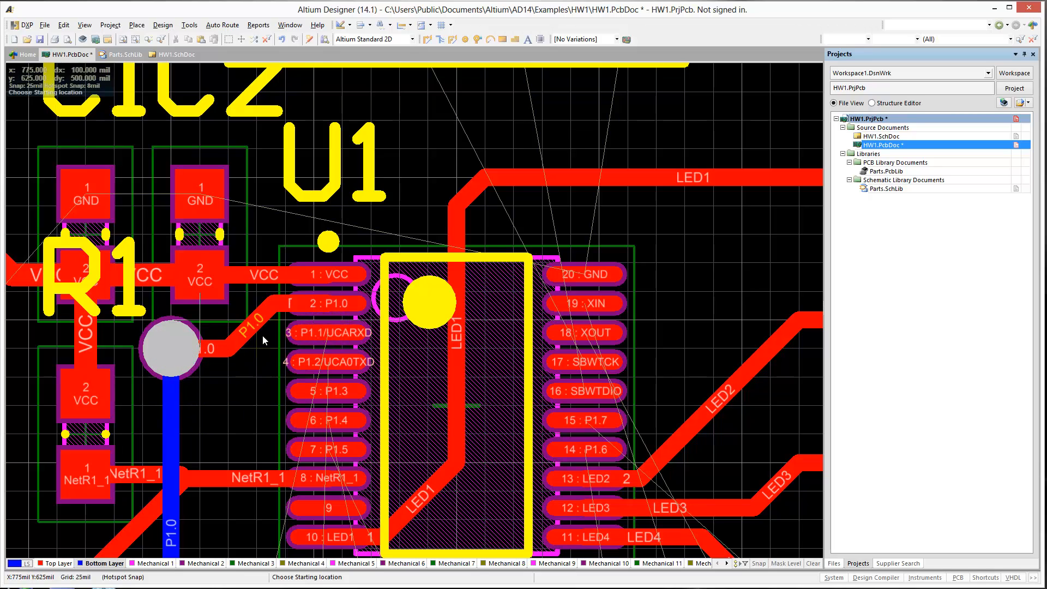
pyautogui.rightClick(231, 426)
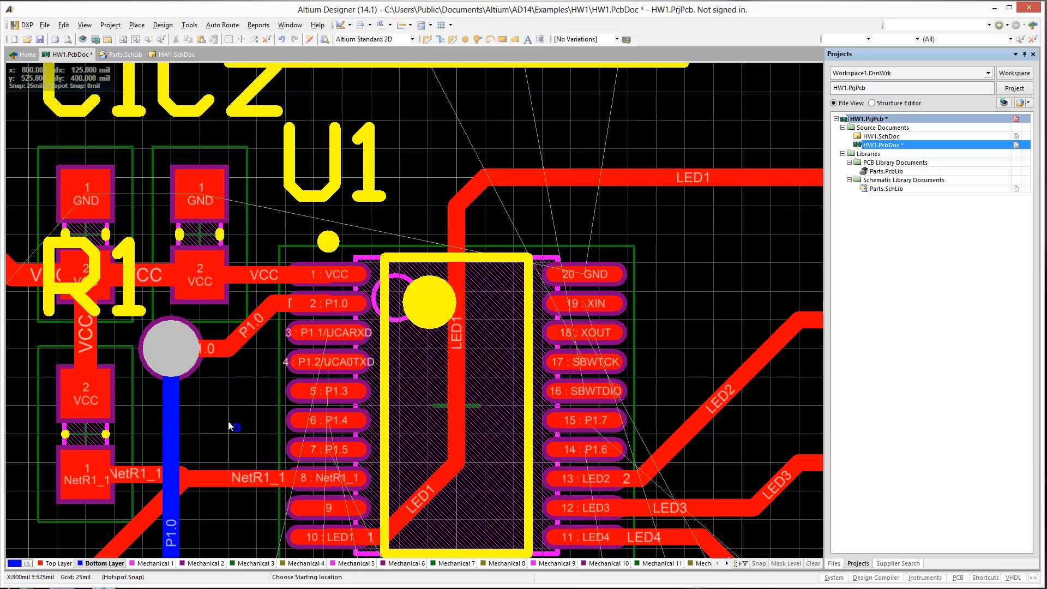
# Set the P1.0 via's hole size to 15 mil and its diameter to 35 mil.
pyautogui.doubleClick(165, 352)
pyautogui.click(185, 314)
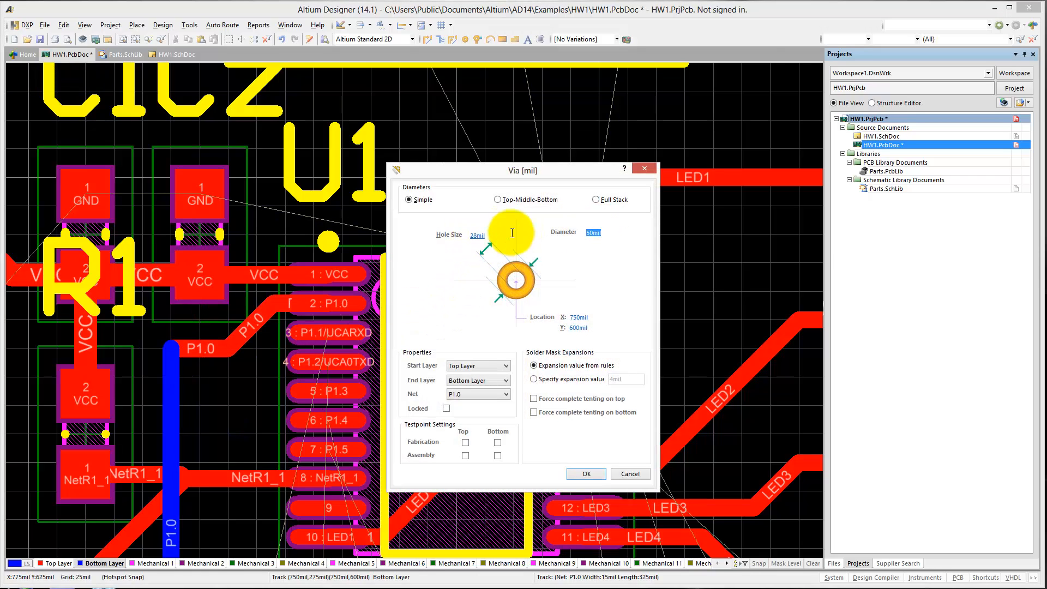
pyautogui.click(478, 235)
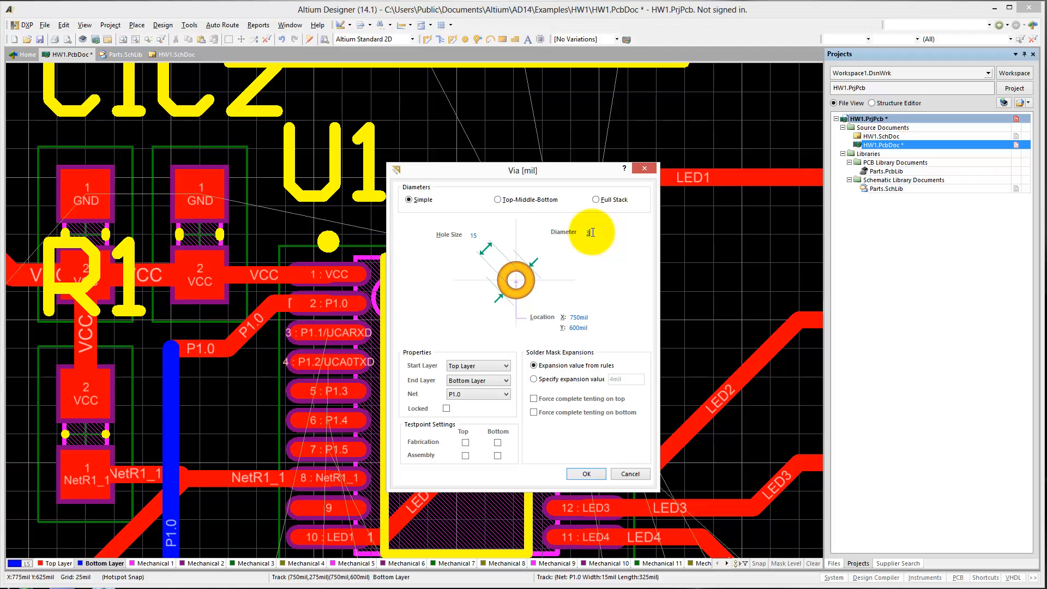
pyautogui.click(594, 233)
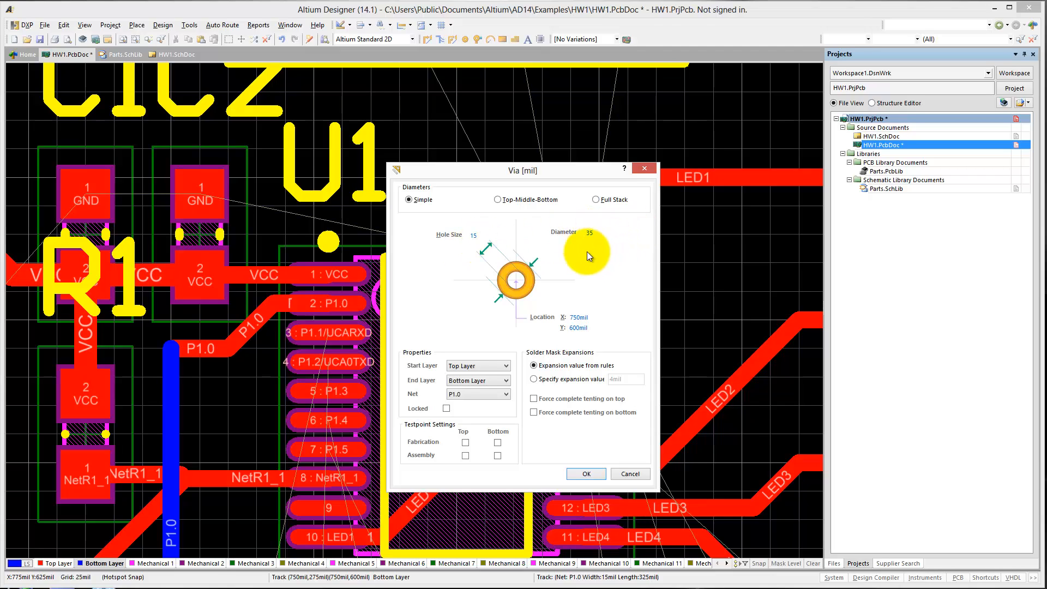
pyautogui.click(587, 474)
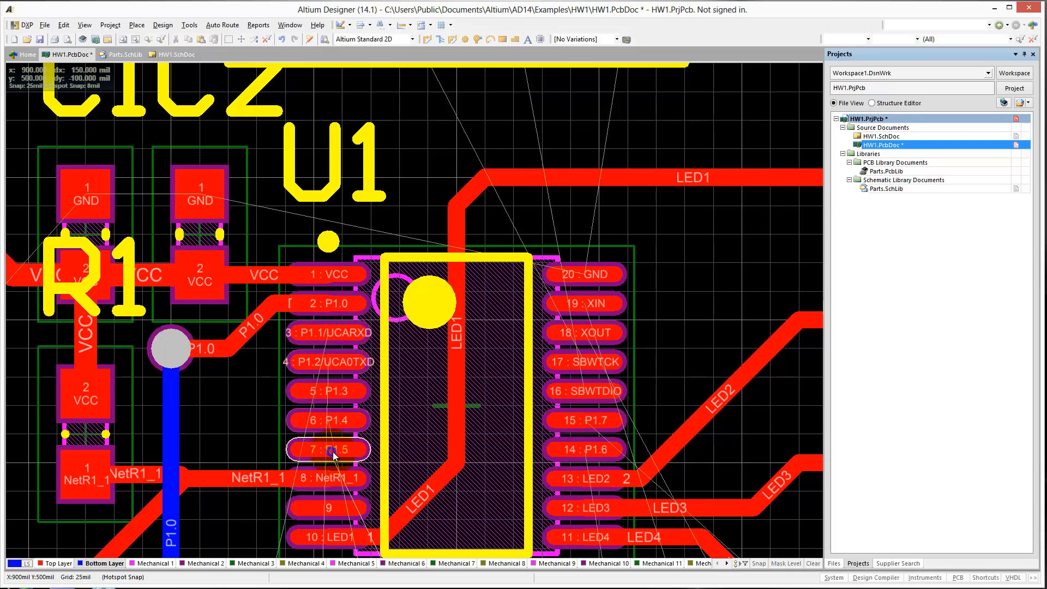
# Move the vertical LED1 track segment inside U1 to X 1025 mil.
pyautogui.moveTo(329, 447); pyautogui.dragTo(352, 324, button='right')
pyautogui.moveTo(479, 254); pyautogui.dragTo(405, 345, button='right')
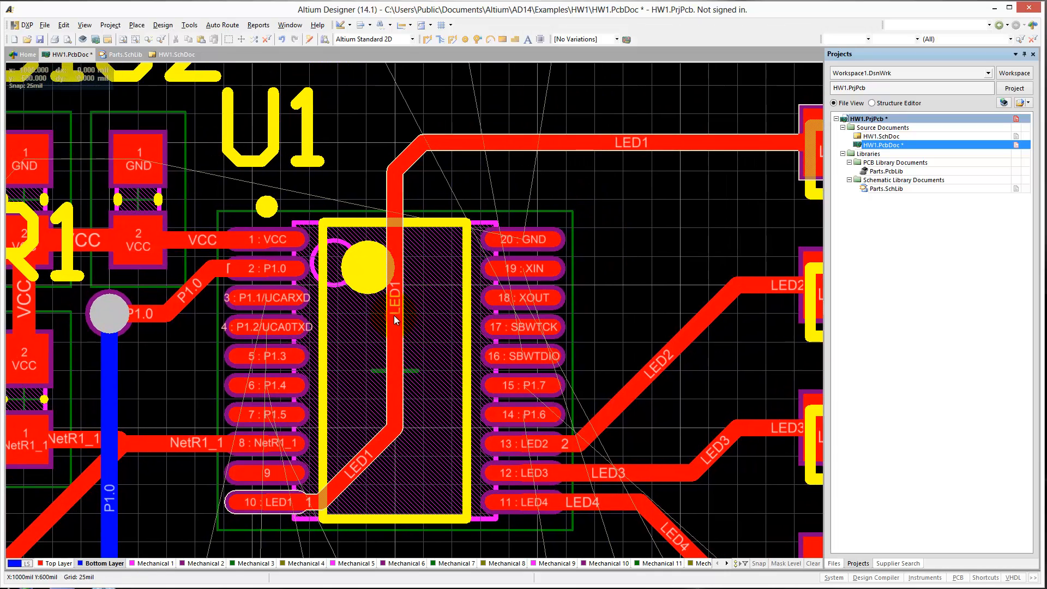
pyautogui.moveTo(393, 315); pyautogui.dragTo(407, 315)
pyautogui.click(357, 293)
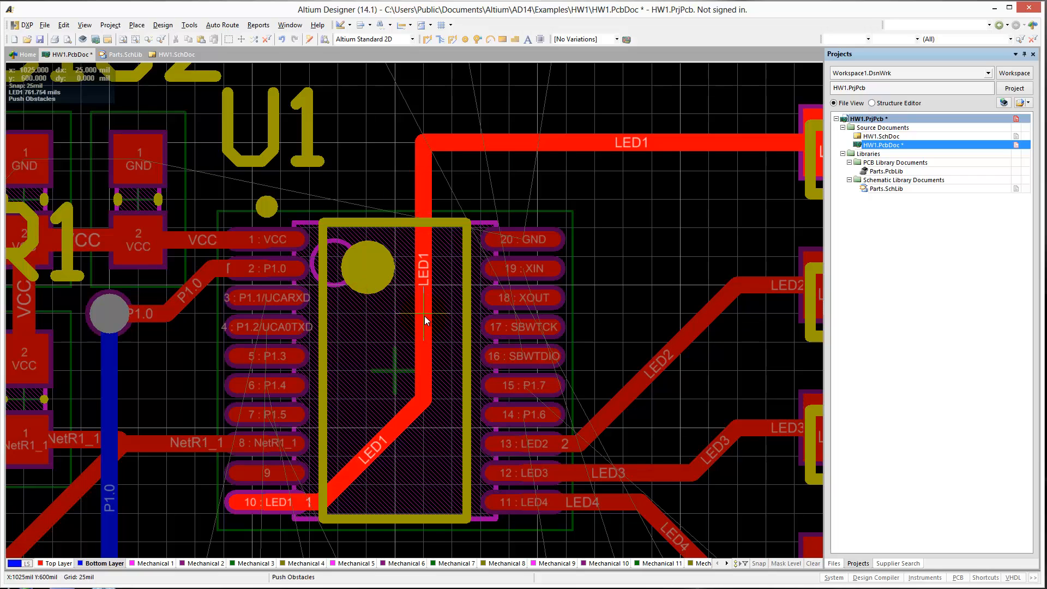
pyautogui.click(437, 313)
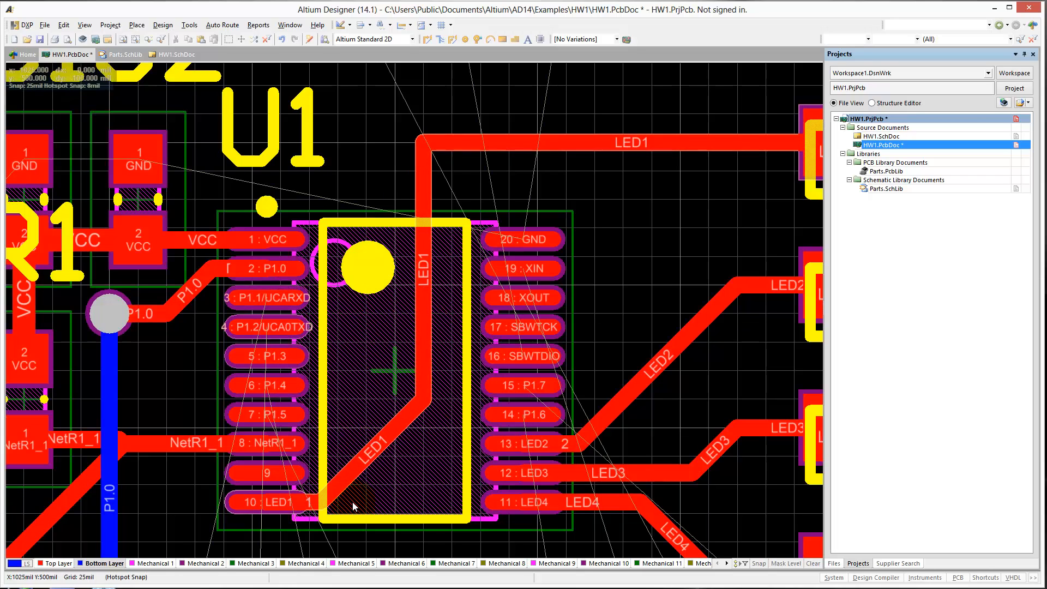
# Shift the lower diagonal LED1 segment so the track leaves U1 pin 10 horizontally before angling upward.
pyautogui.click(362, 460)
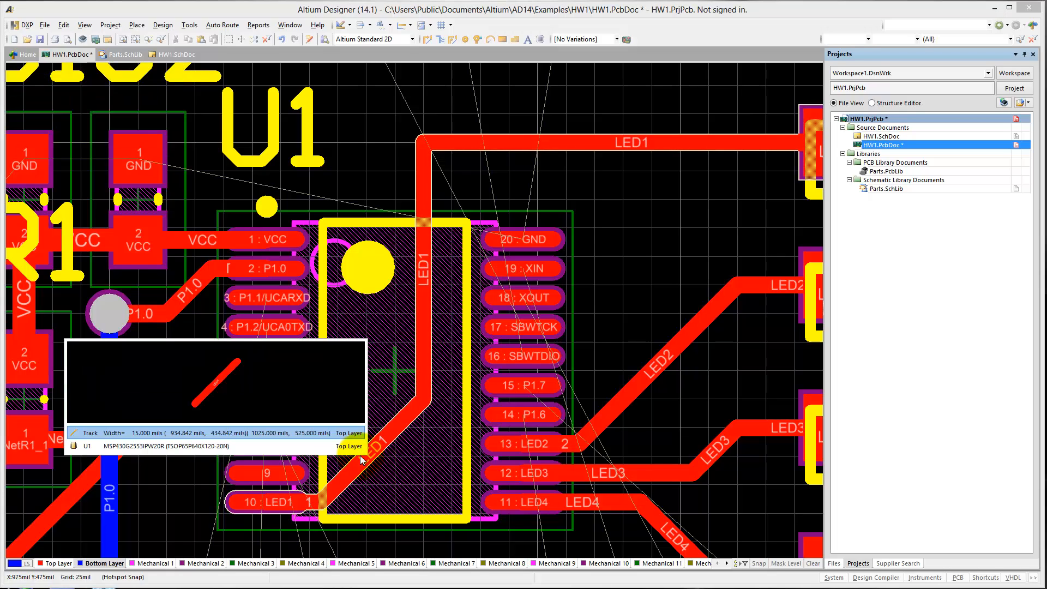
pyautogui.click(344, 432)
pyautogui.click(387, 476)
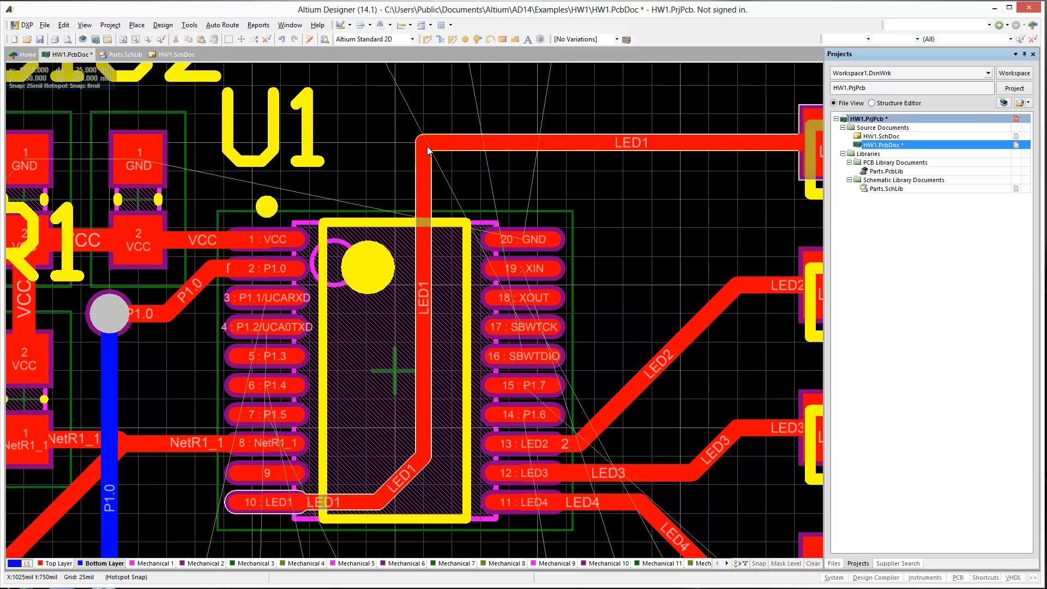
# Chamfer the upper LED1 corner above U1 with a 45-degree segment meeting the horizontal track at about X 1100 mil.
pyautogui.moveTo(427, 149)
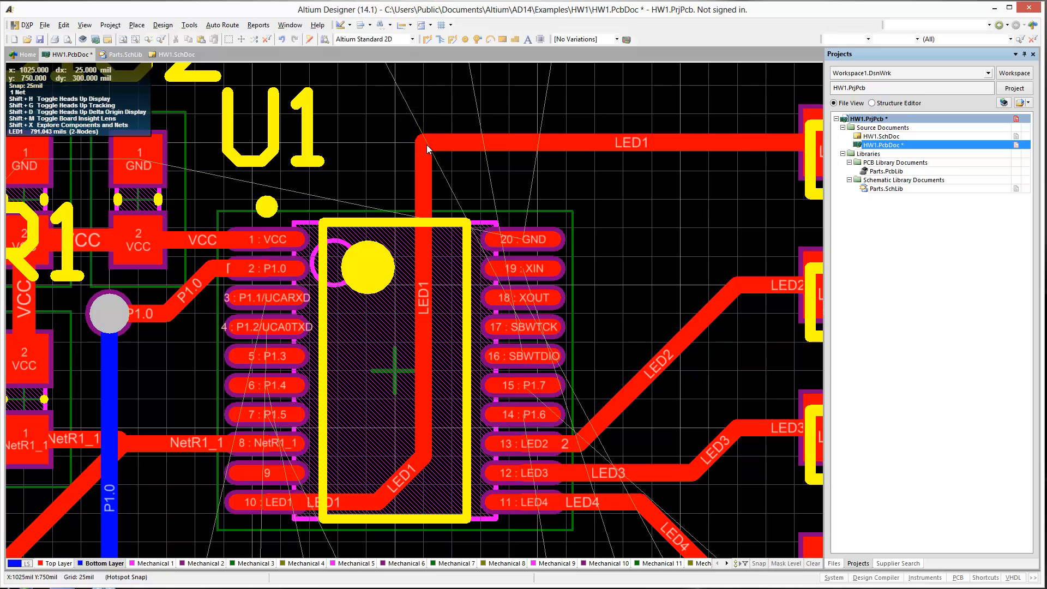
pyautogui.click(427, 145)
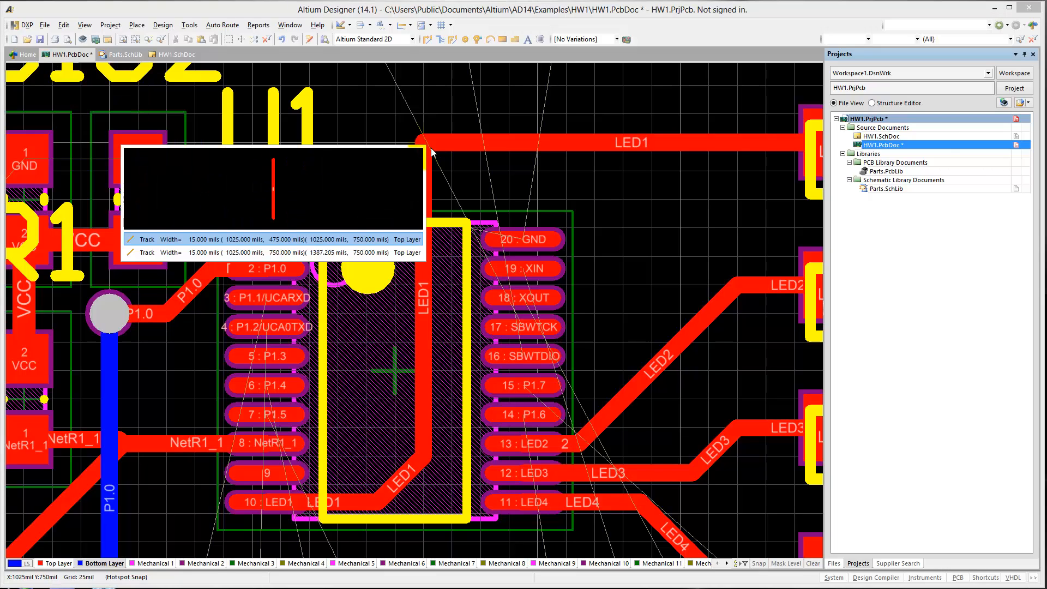
pyautogui.click(332, 238)
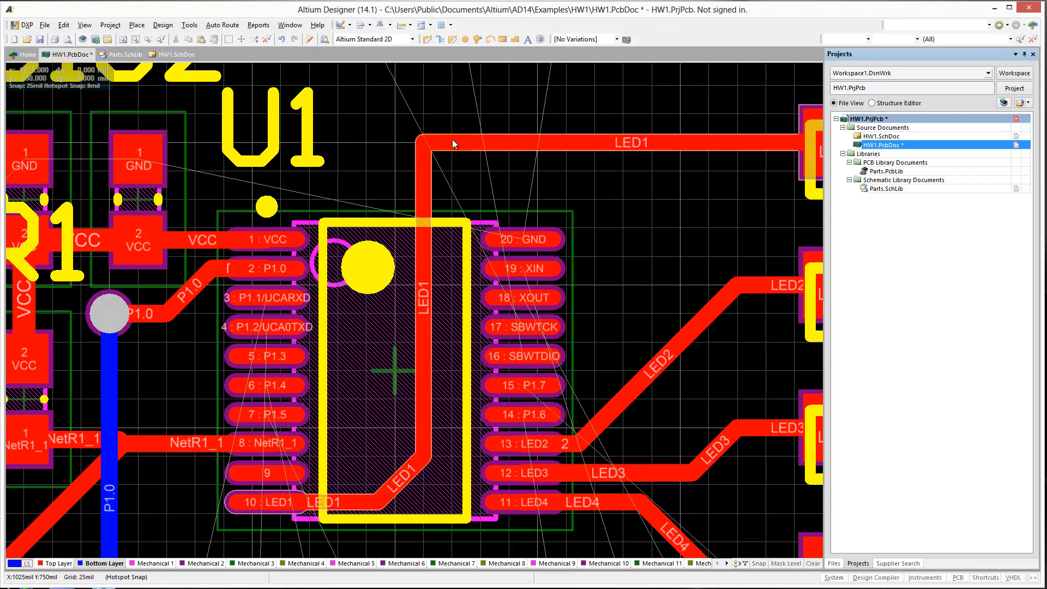
pyautogui.click(454, 141)
pyautogui.moveTo(423, 142); pyautogui.dragTo(485, 142)
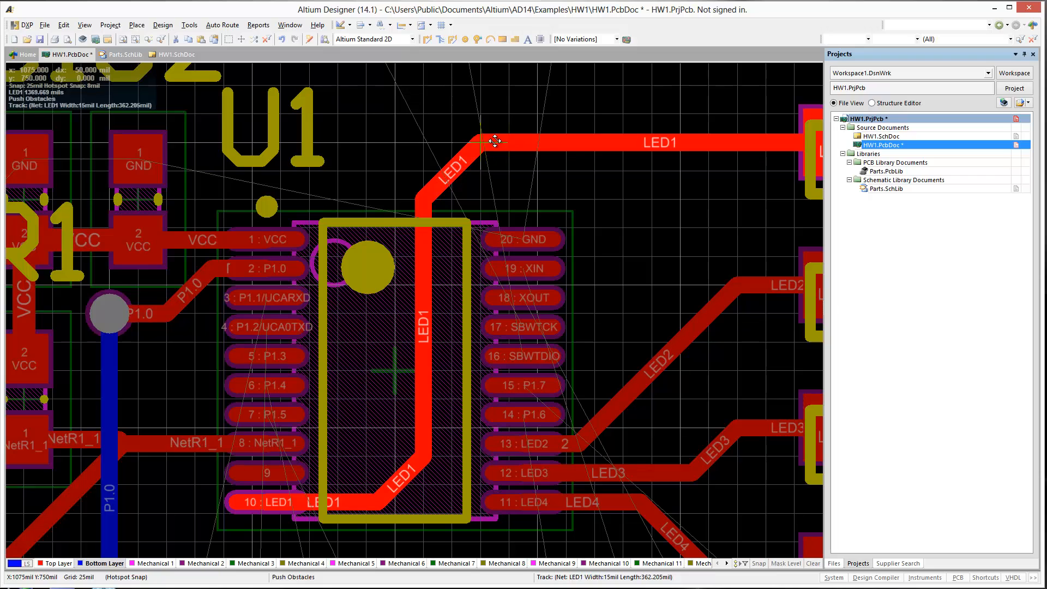
pyautogui.moveTo(495, 141); pyautogui.dragTo(515, 142)
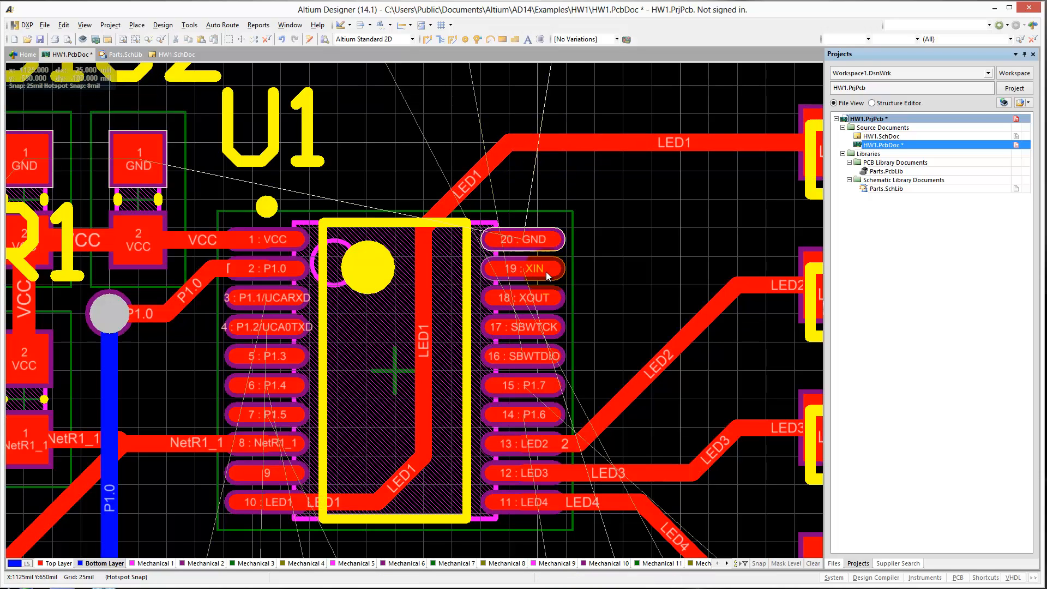
# Move the vertical LED1 segment inside U1 further toward pins 11–20, to about X 1050 mil.
pyautogui.click(421, 361)
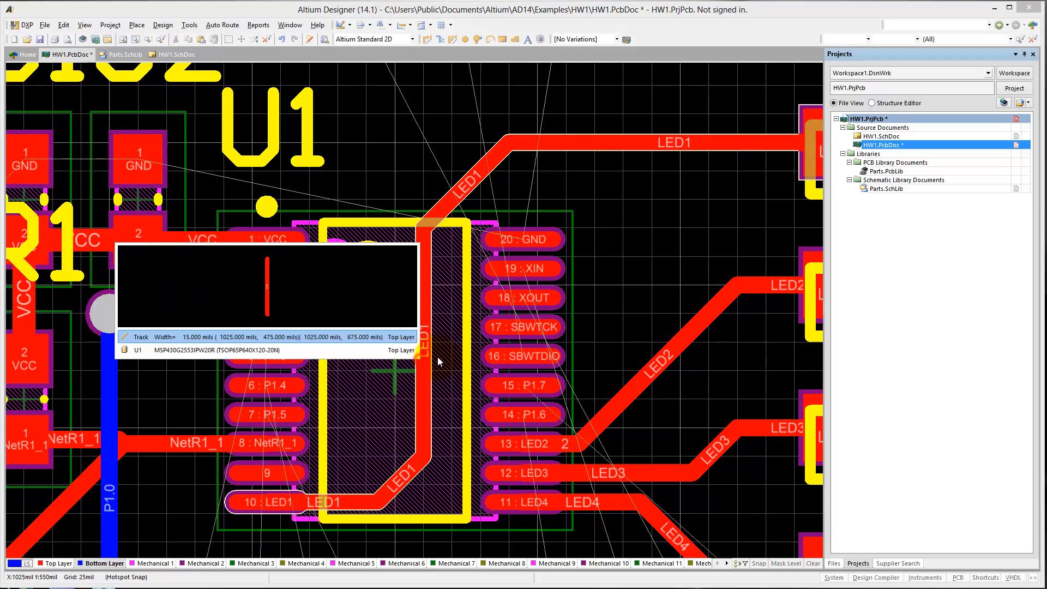
pyautogui.click(376, 337)
pyautogui.moveTo(426, 359); pyautogui.dragTo(440, 363)
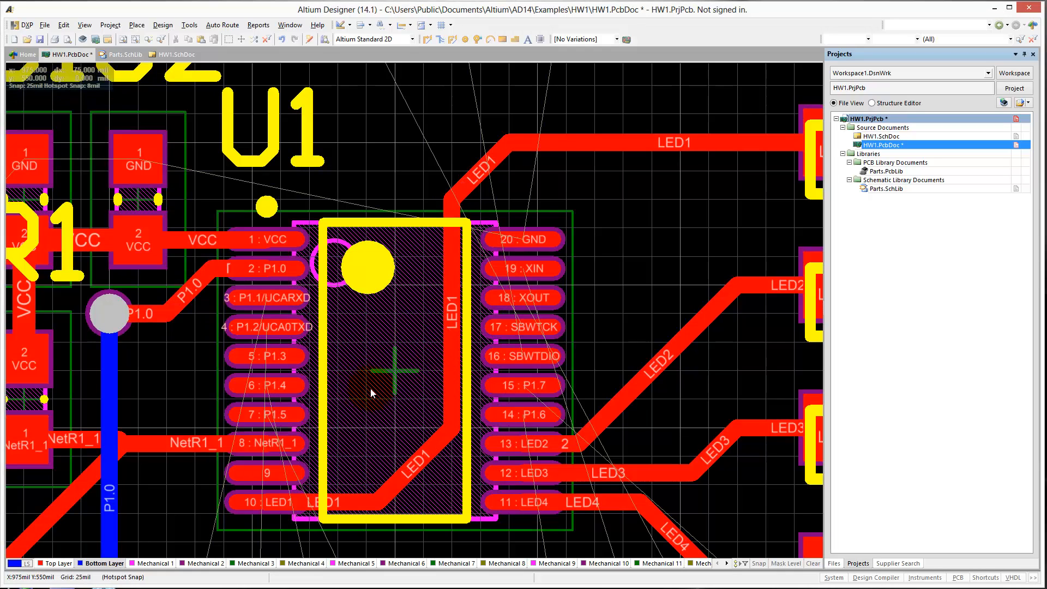
# Make Top Layer the active layer for routing the next track.
pyautogui.moveTo(373, 392); pyautogui.dragTo(439, 372, button='right')
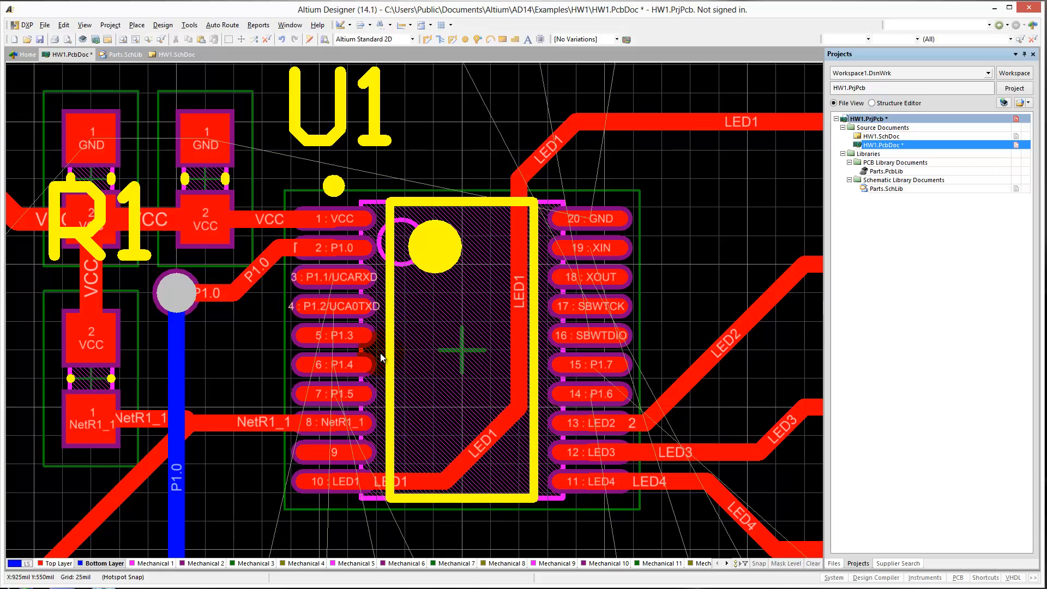
pyautogui.hotkey('ctrl', 'w')
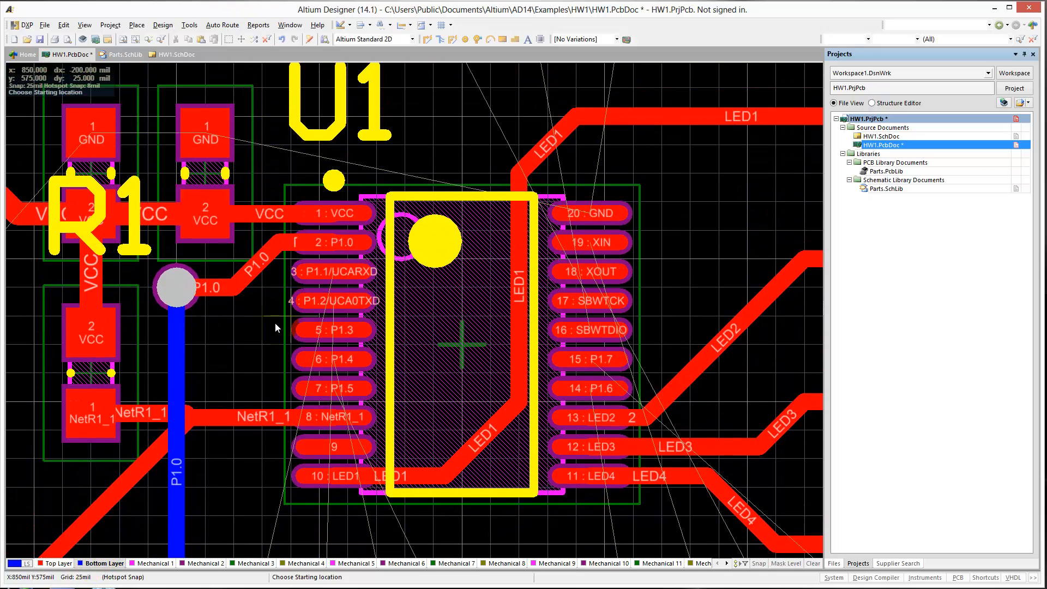
pyautogui.rightClick(276, 325)
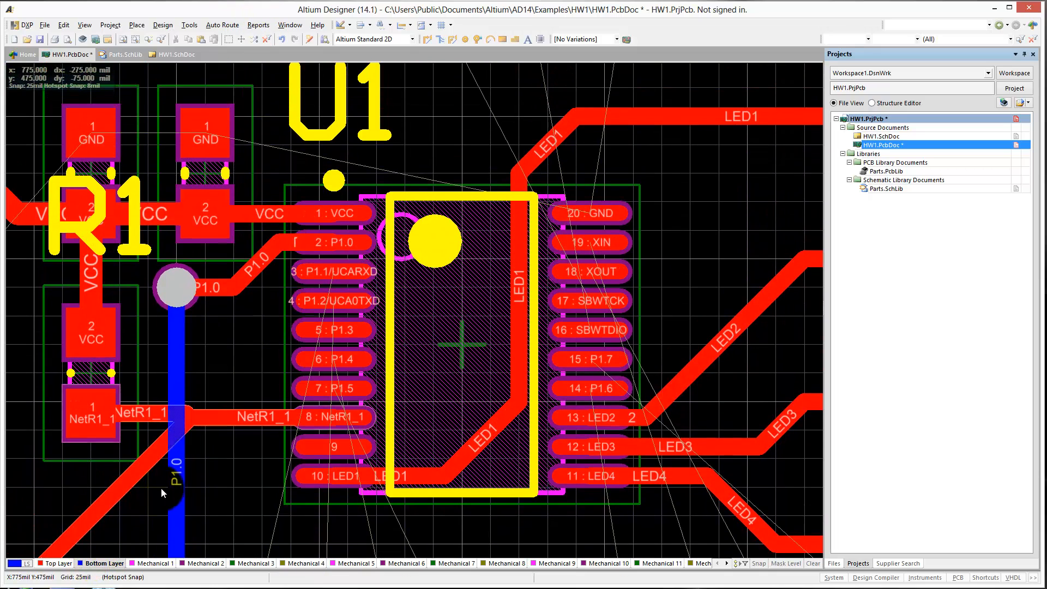
pyautogui.click(97, 565)
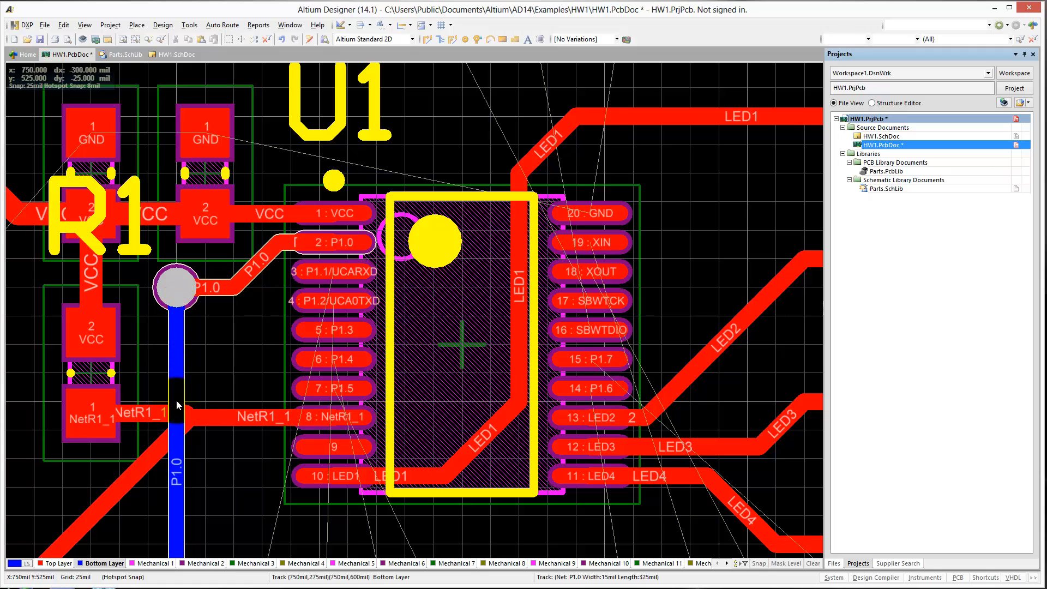
pyautogui.click(53, 564)
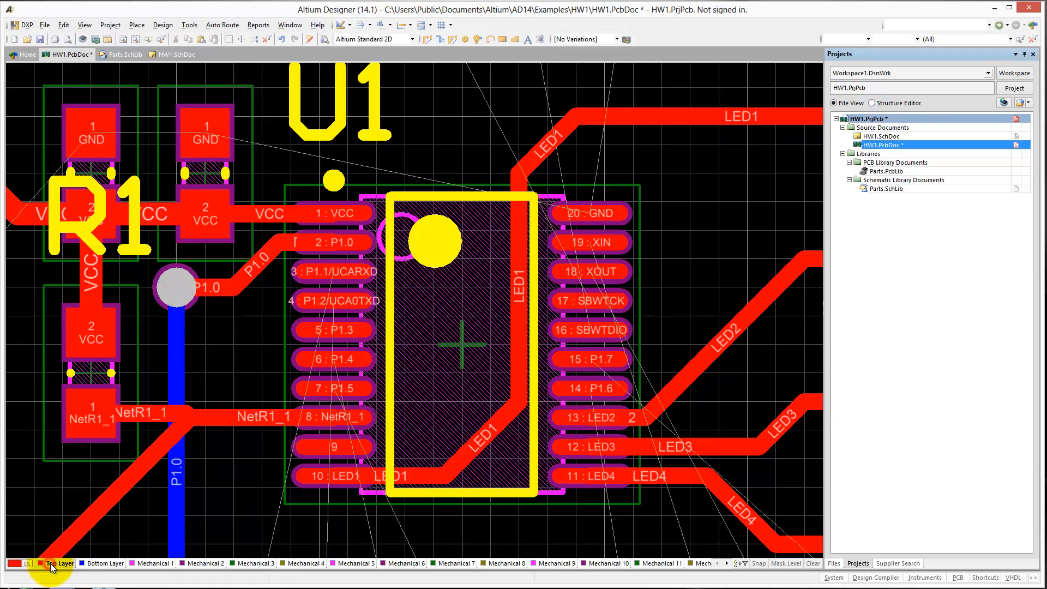
# Begin the P1.1/UCARXD track at U1 pin 3, add a via to the bottom layer, and enter a 15 mil hole and 35 mil diameter.
pyautogui.hotkey('ctrl', 'w')
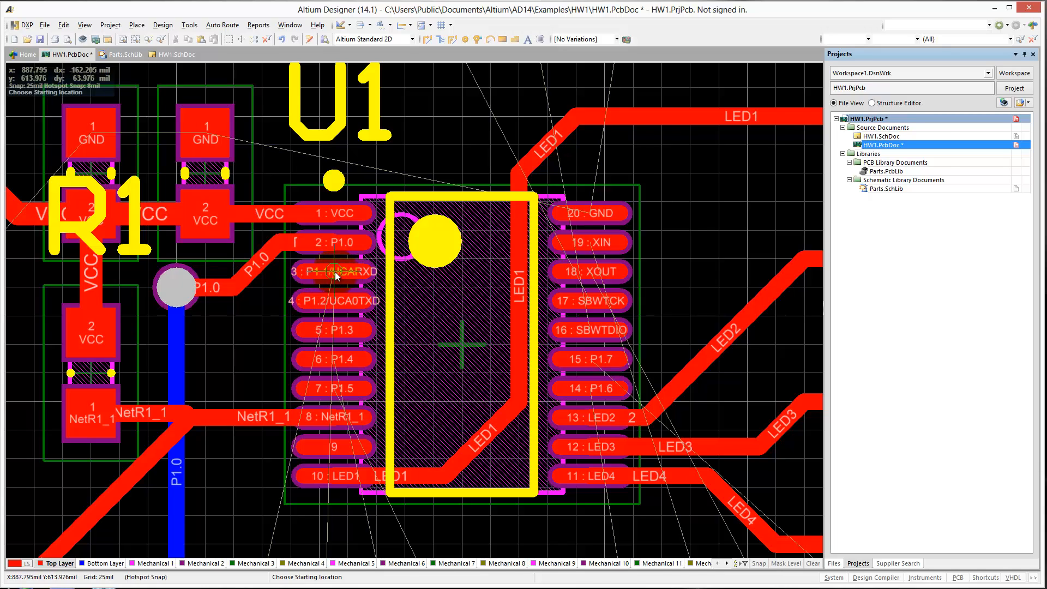
pyautogui.click(336, 276)
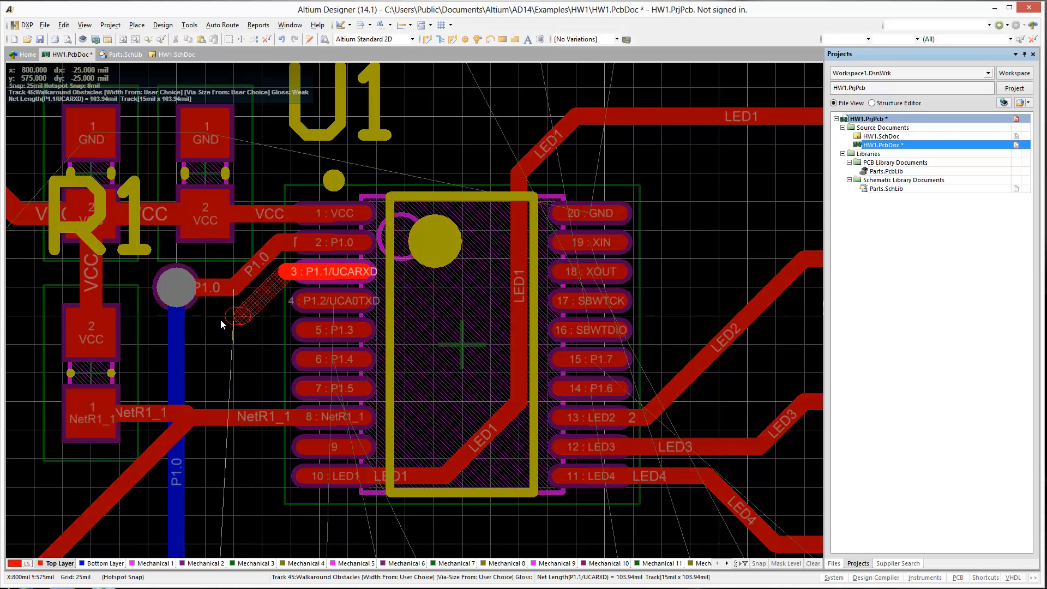
pyautogui.press('KP_Multiply')
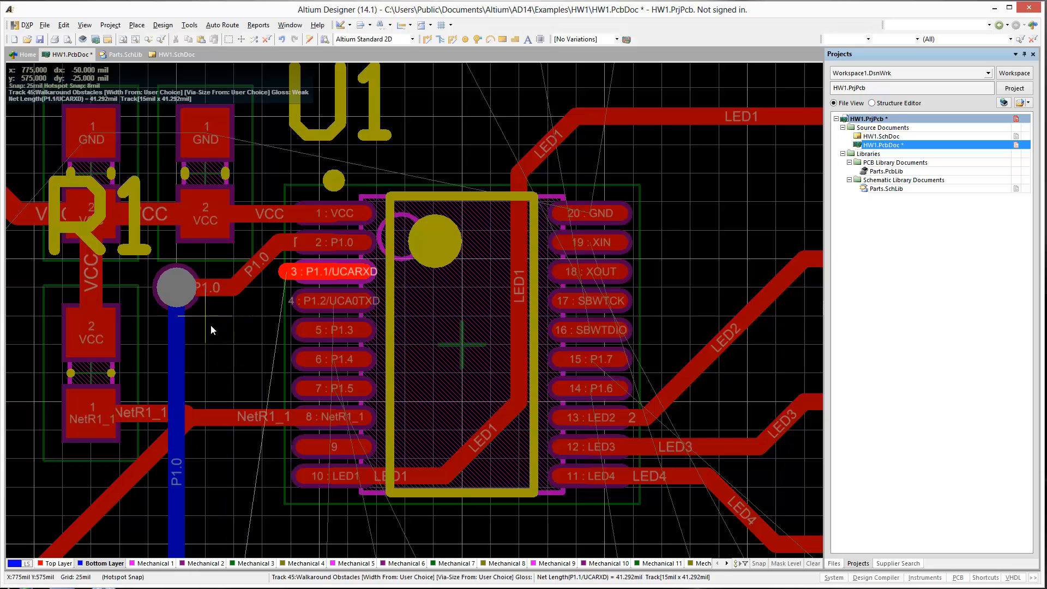
pyautogui.press('Tab')
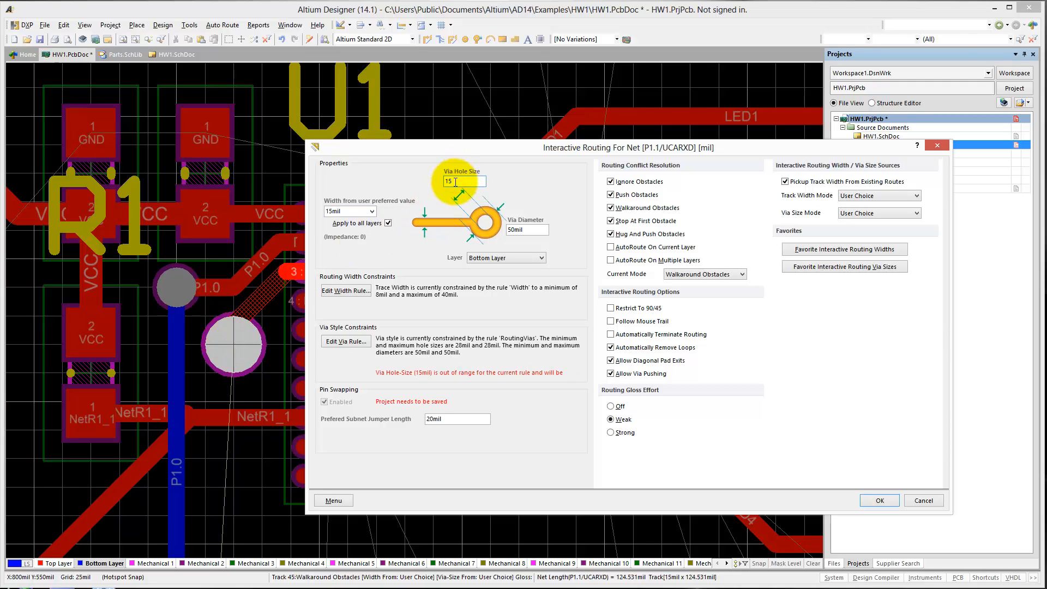
pyautogui.write('35')
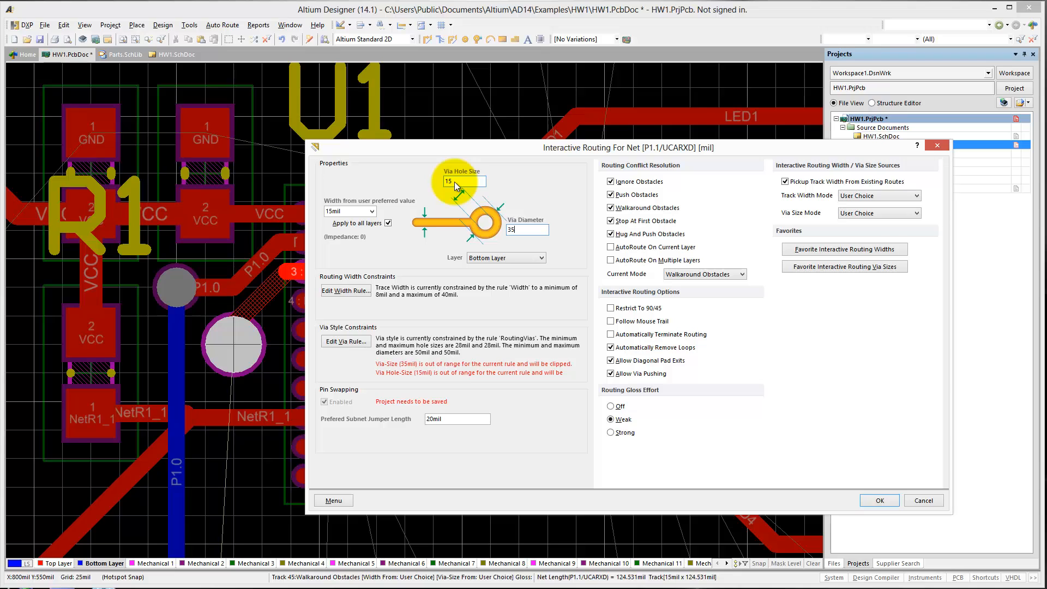
pyautogui.press('Return')
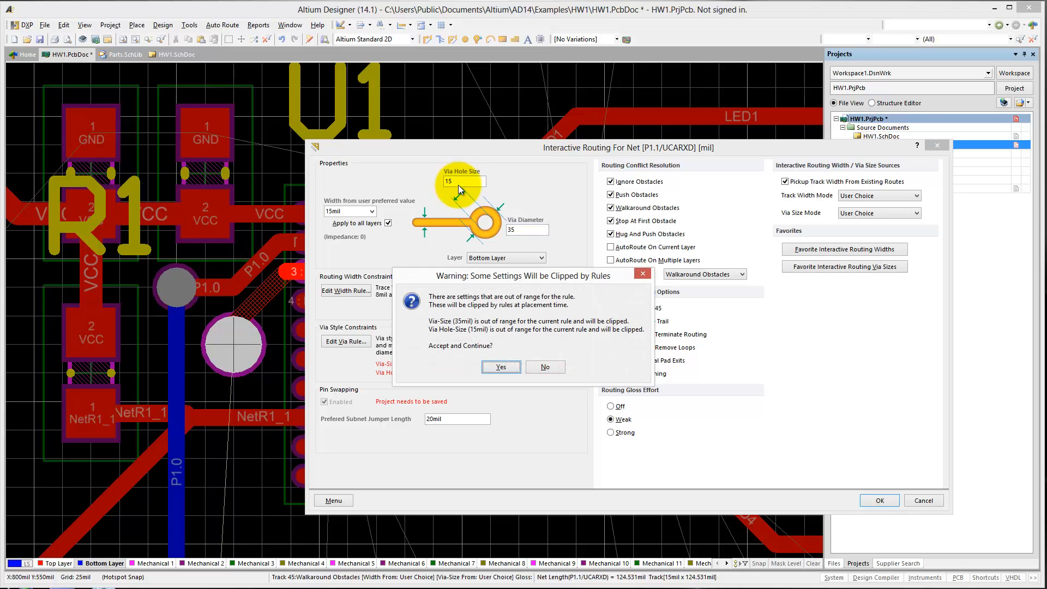
pyautogui.press('Return')
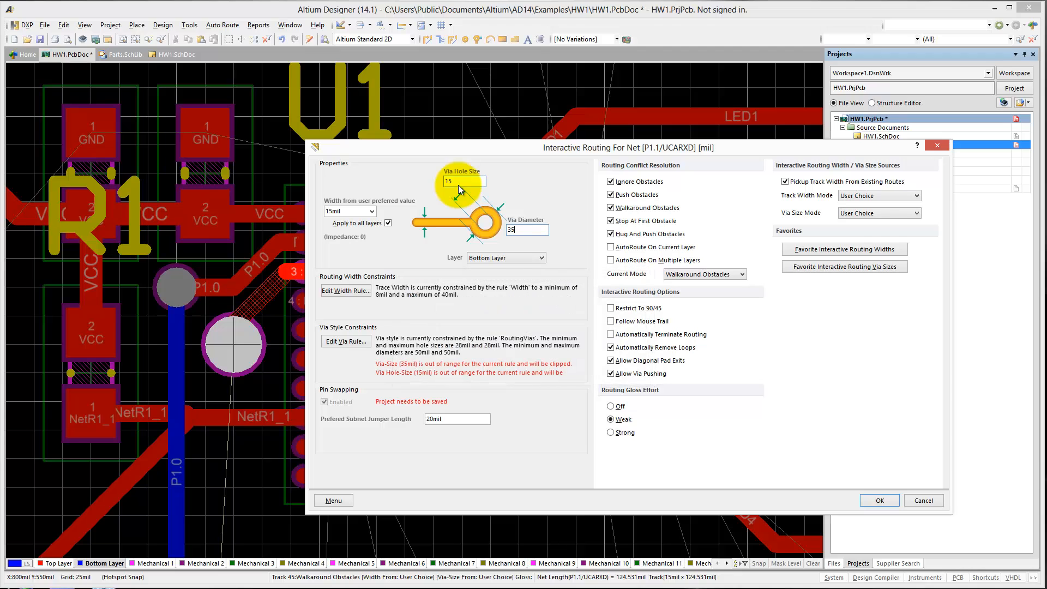
# Set the RoutingVias rule's minimum via diameter to 35 mil and minimum hole size to 15 mil, and accept the routing settings.
pyautogui.click(367, 339)
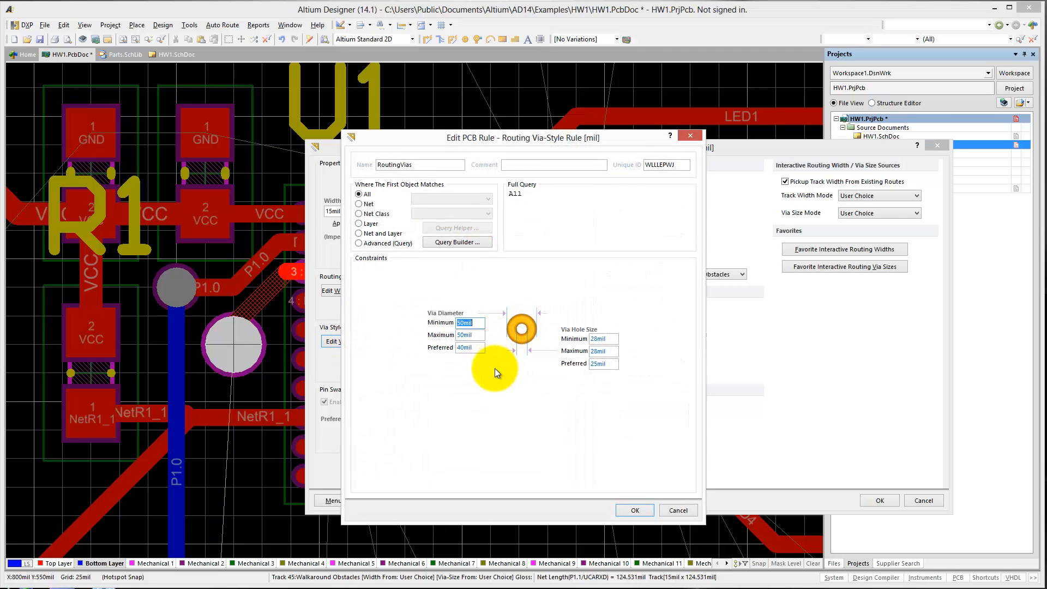
pyautogui.doubleClick(597, 338)
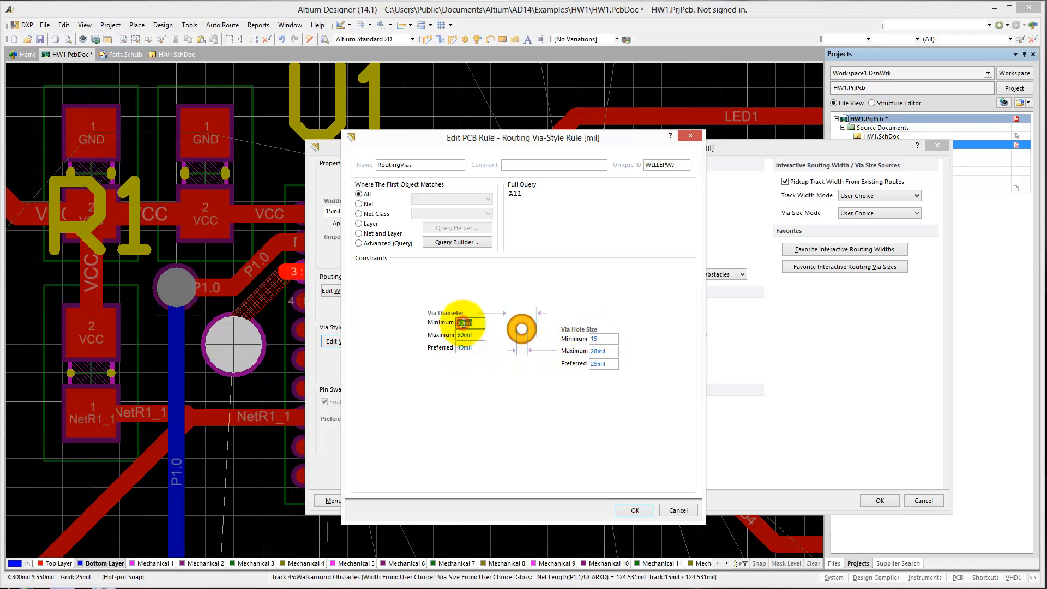
pyautogui.click(635, 510)
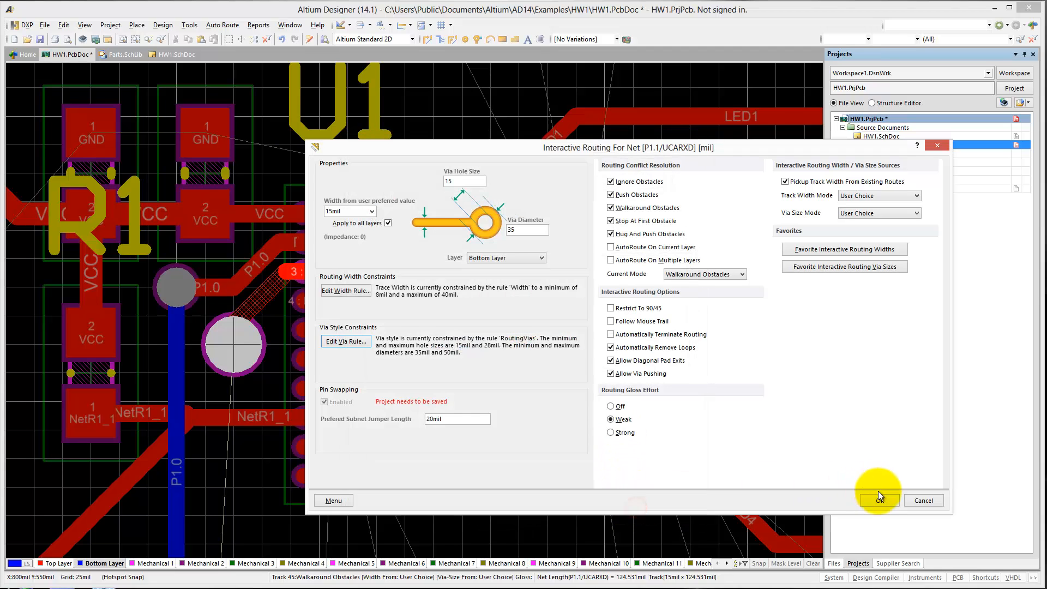
pyautogui.click(880, 500)
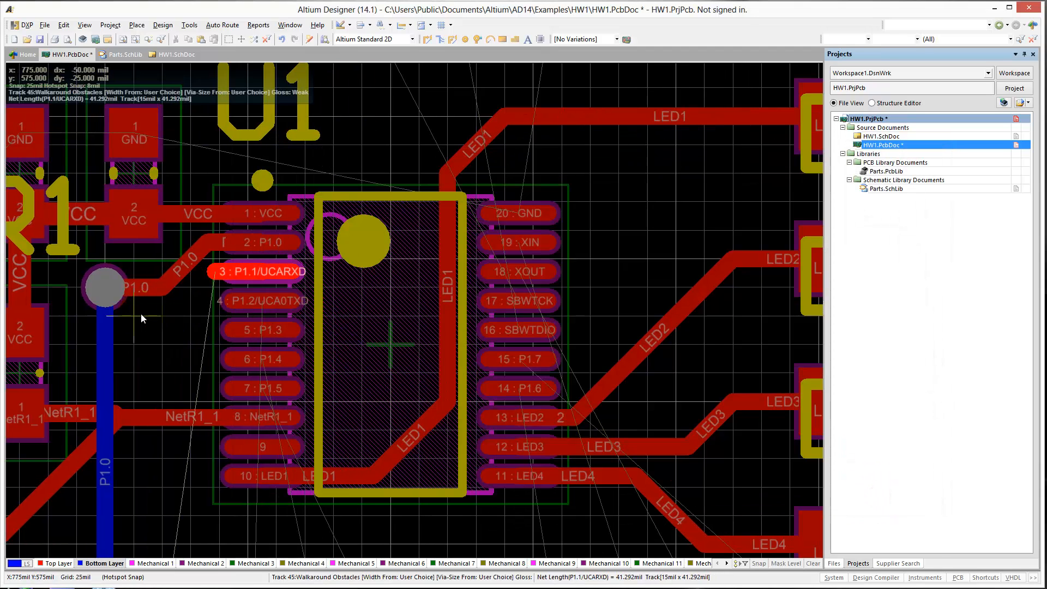
# Place the P1.1/UCARXD via at X 800, Y 550 mil and route the bottom-layer track down to P2's second pad.
pyautogui.click(156, 340)
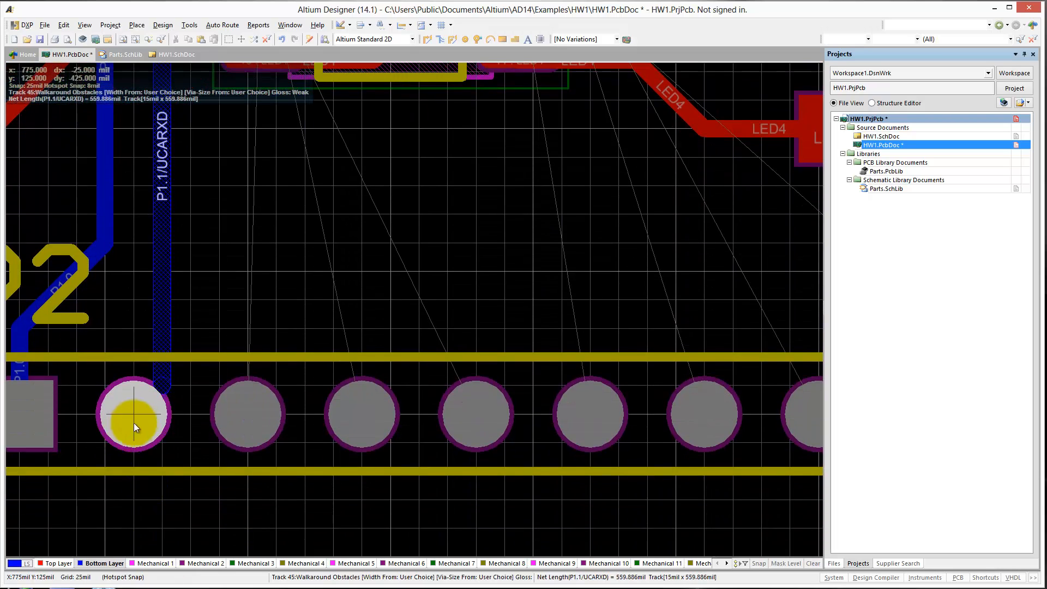
pyautogui.click(137, 413)
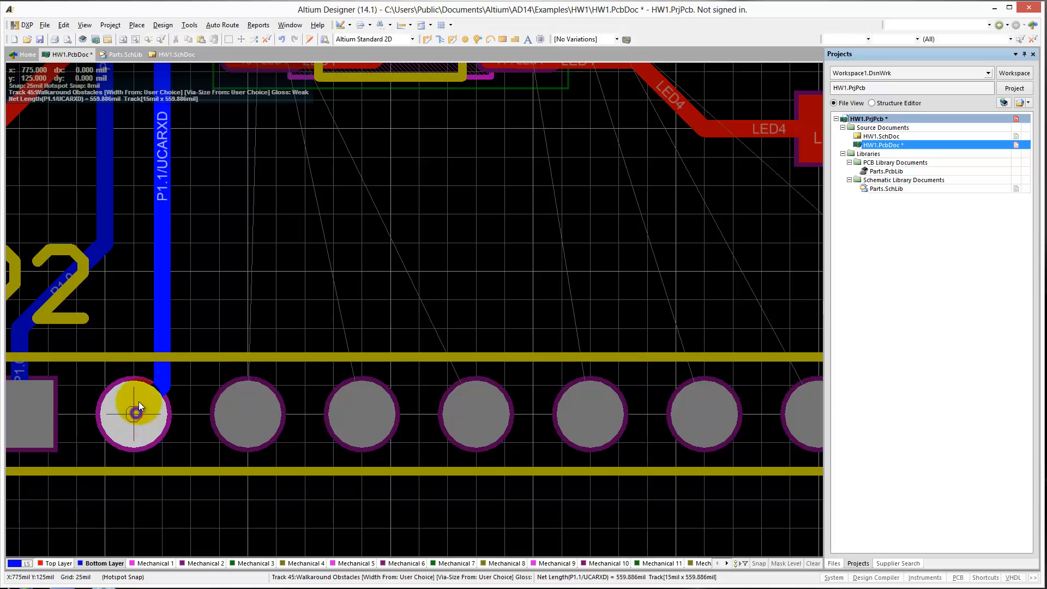
pyautogui.press('Escape')
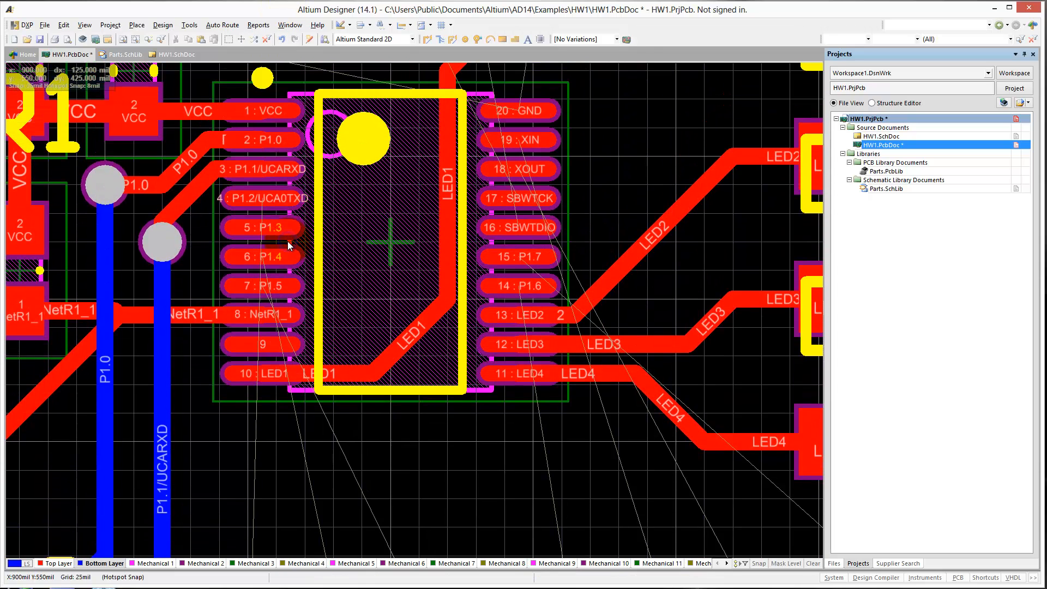
# Route P1.2/UCA0TXD from U1 pin 4 on Top Layer to a via at X 975, Y 650 mil, continuing on Bottom Layer to P2's third pad.
pyautogui.press('KP_Multiply')
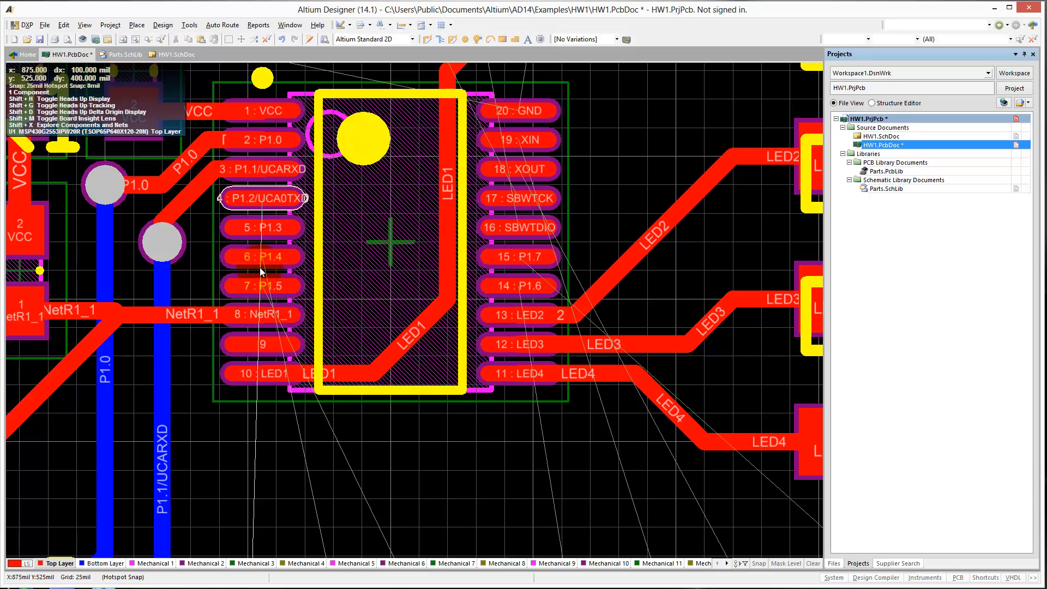
pyautogui.press('p')
pyautogui.press('t')
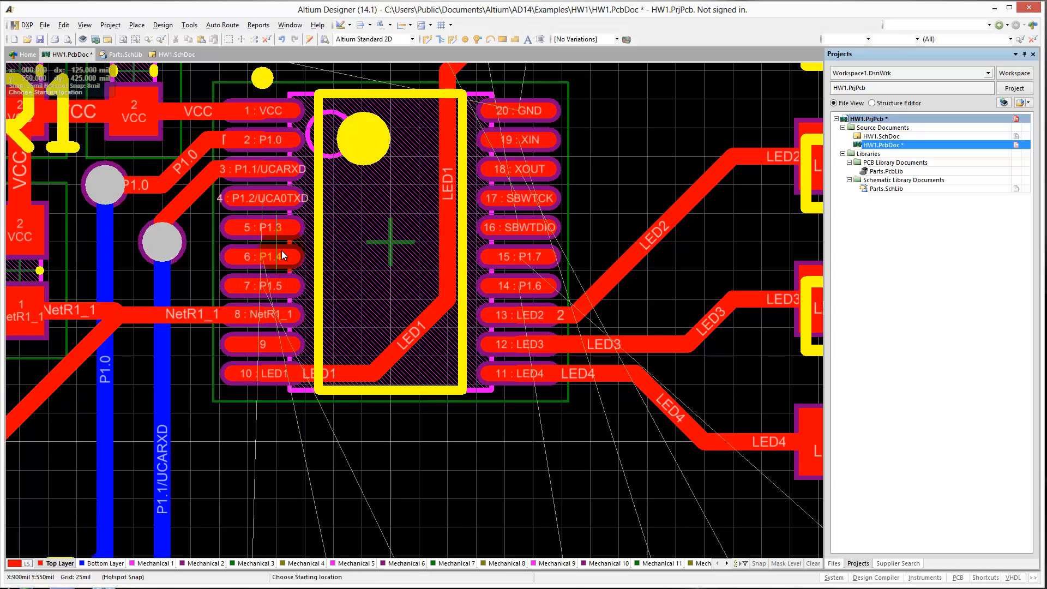
pyautogui.click(261, 200)
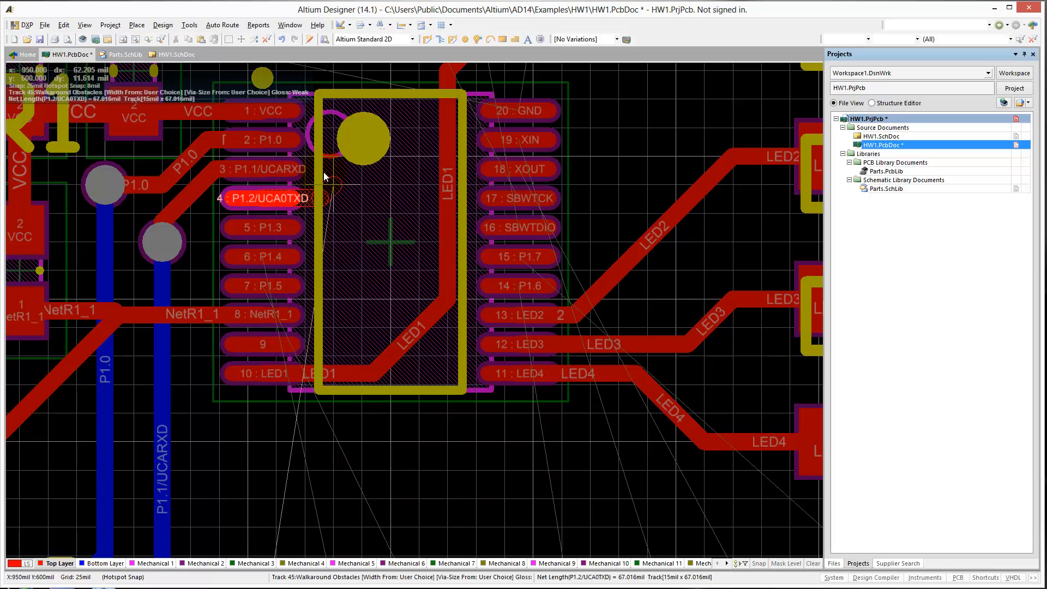
pyautogui.click(353, 136)
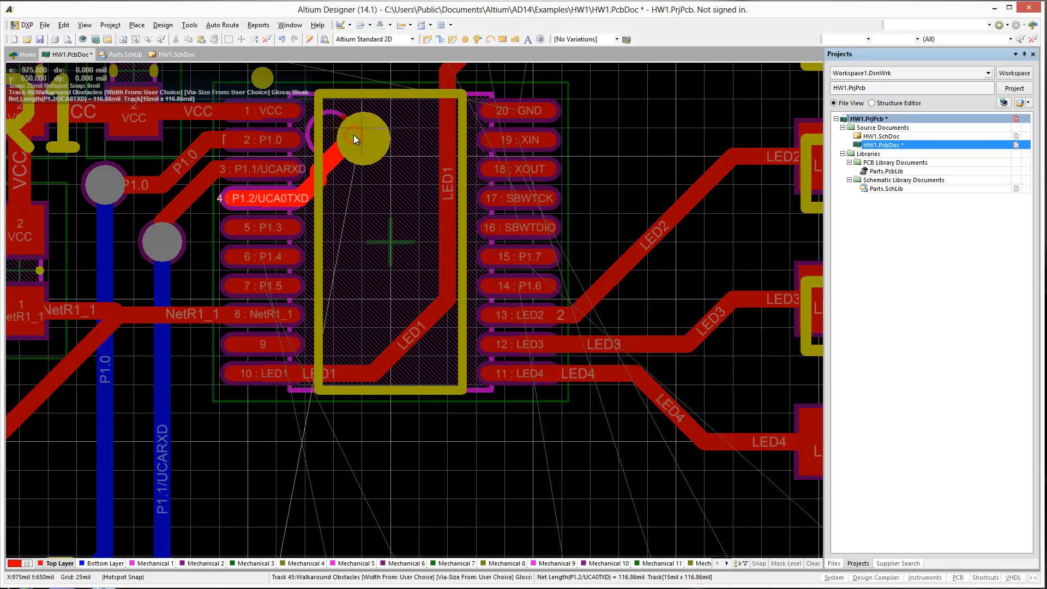
pyautogui.press('KP_Multiply')
pyautogui.click(353, 136)
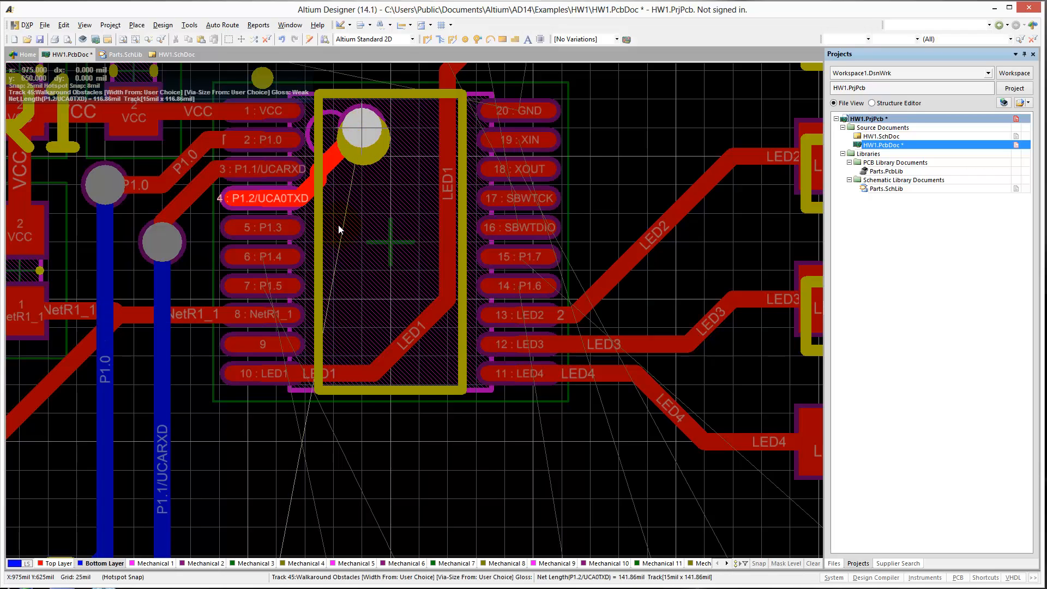
pyautogui.scroll(-5, 229, 452)
pyautogui.click(249, 452)
# Try to route P1.3 from U1 pin 5 through a via to Bottom Layer and down toward P2's fourth pad.
pyautogui.scroll(5, 306, 297)
pyautogui.click(268, 261)
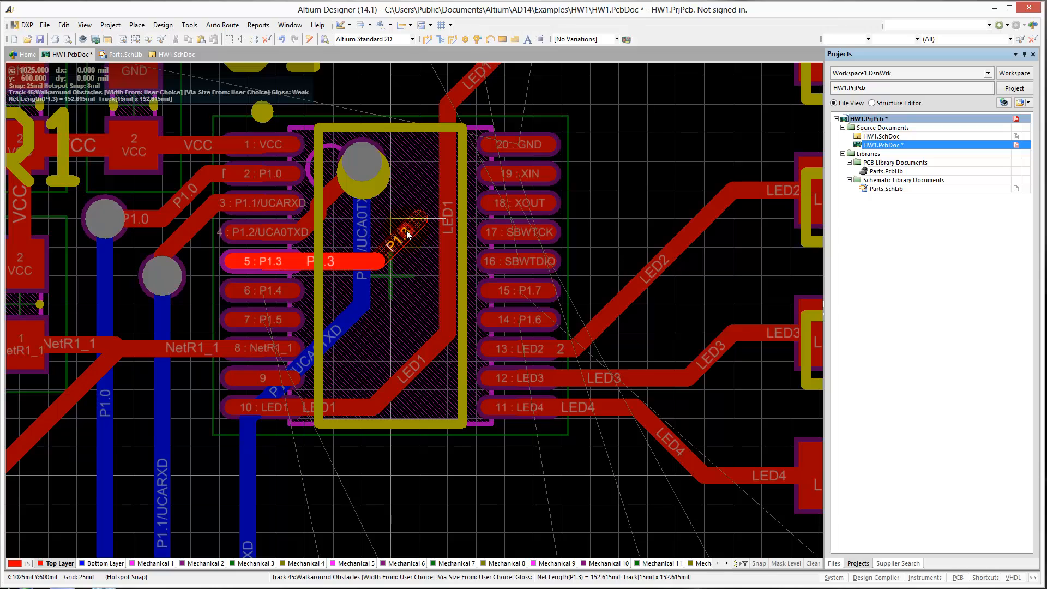
pyautogui.press('KP_Multiply')
pyautogui.click(406, 228)
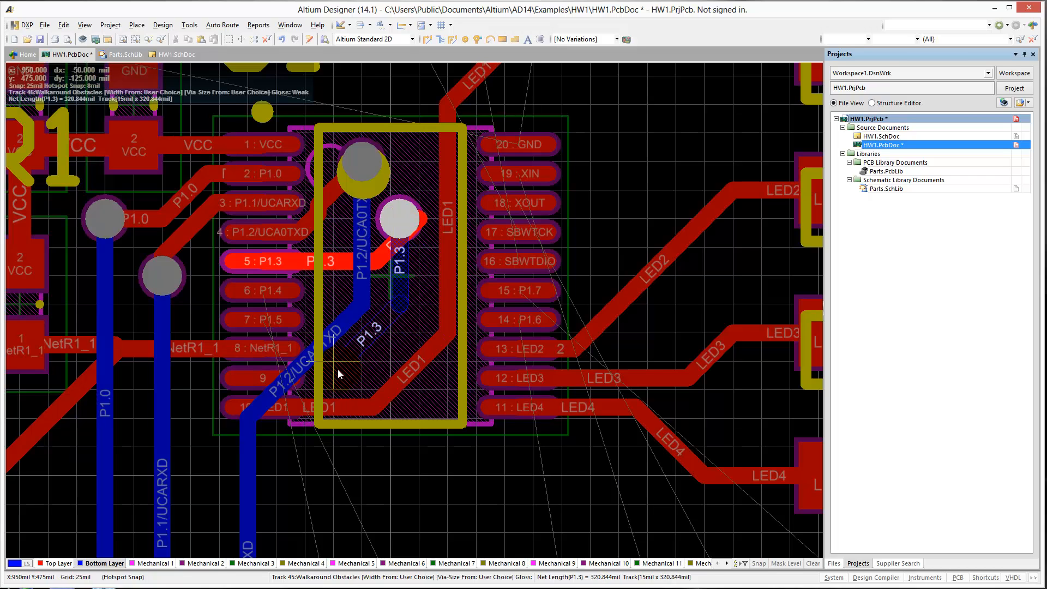
pyautogui.scroll(-5, 274, 499)
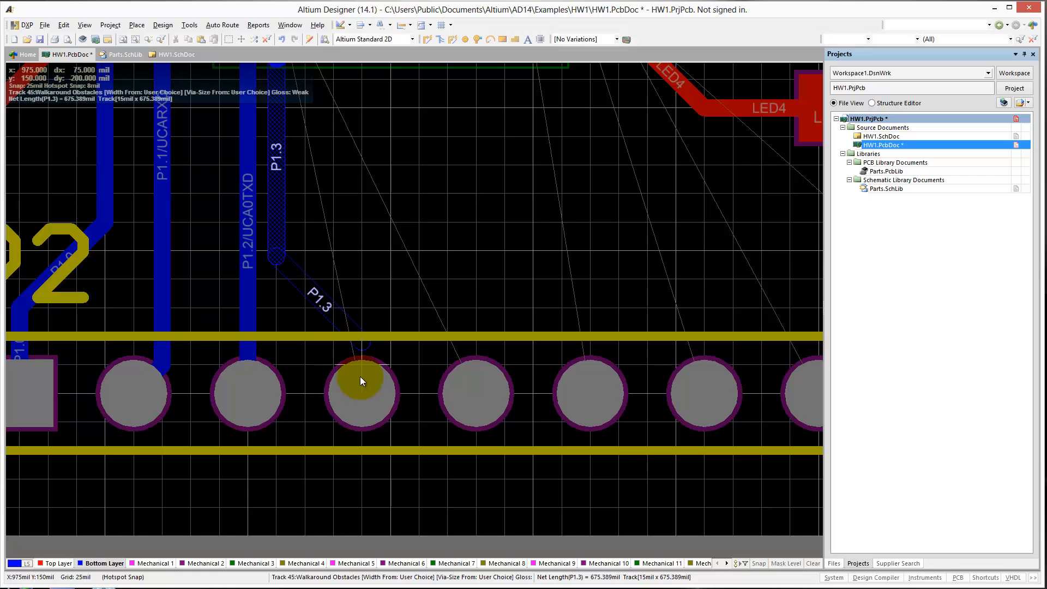
pyautogui.click(364, 355)
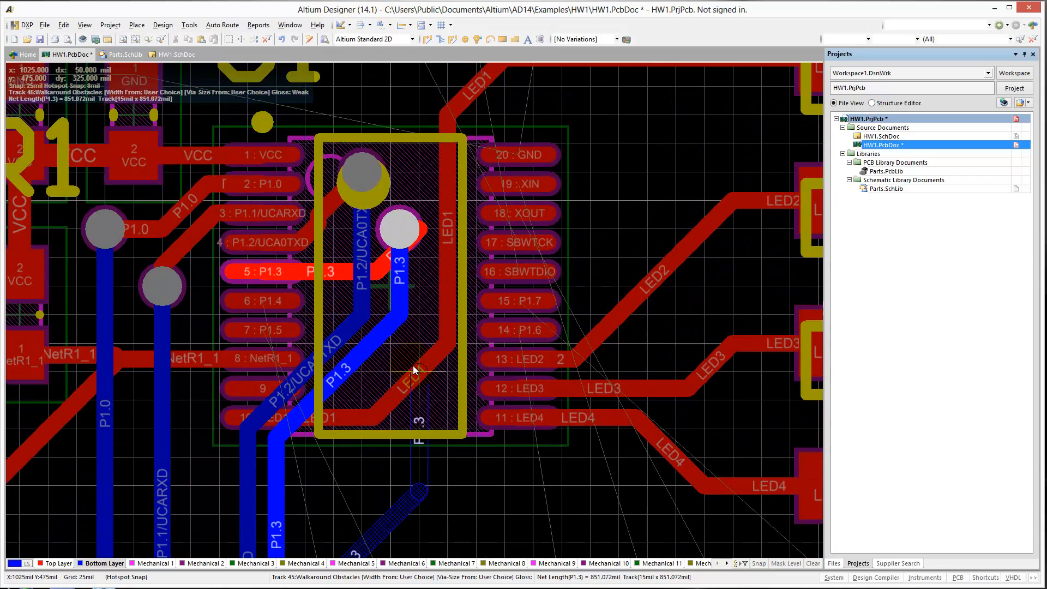
pyautogui.rightClick(391, 438)
pyautogui.rightClick(391, 438)
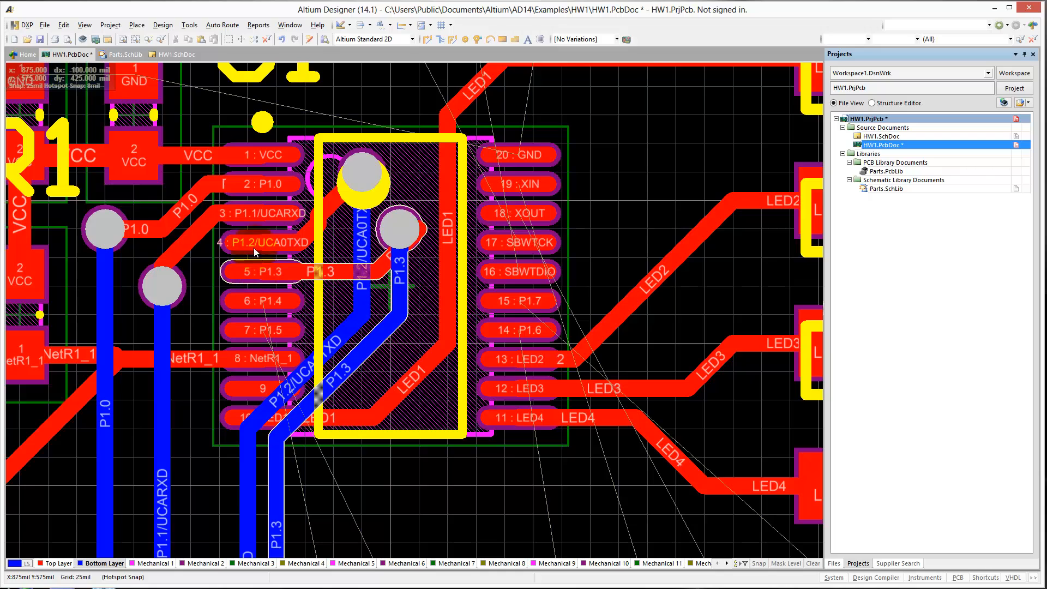
# Check header P2's nets in HW1.SchDoc, undo the P1.3 routing on the board and restore the P1.2/UCA0TXD track.
pyautogui.click(178, 55)
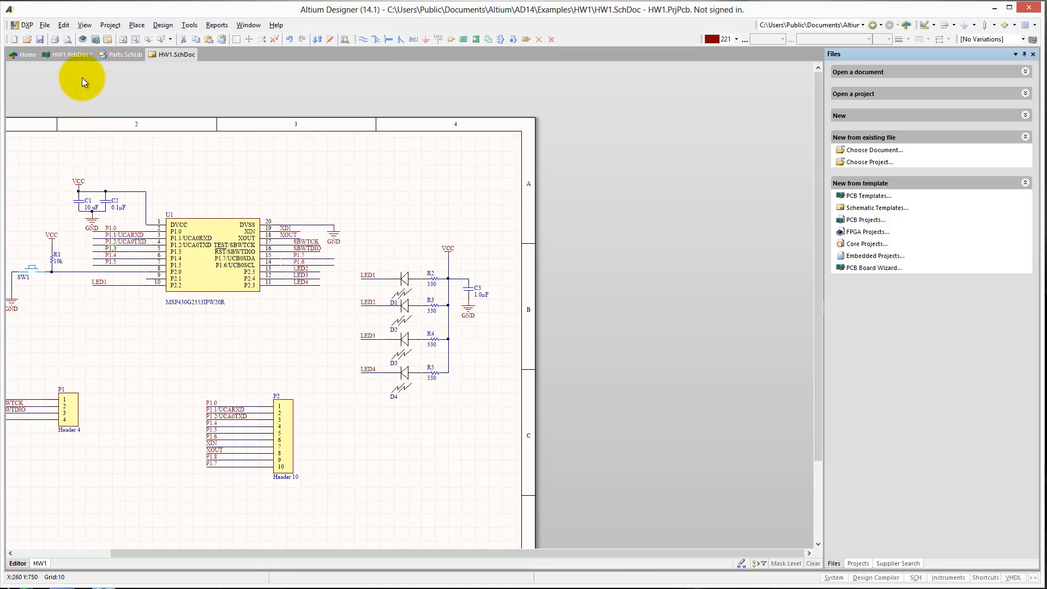
pyautogui.click(68, 54)
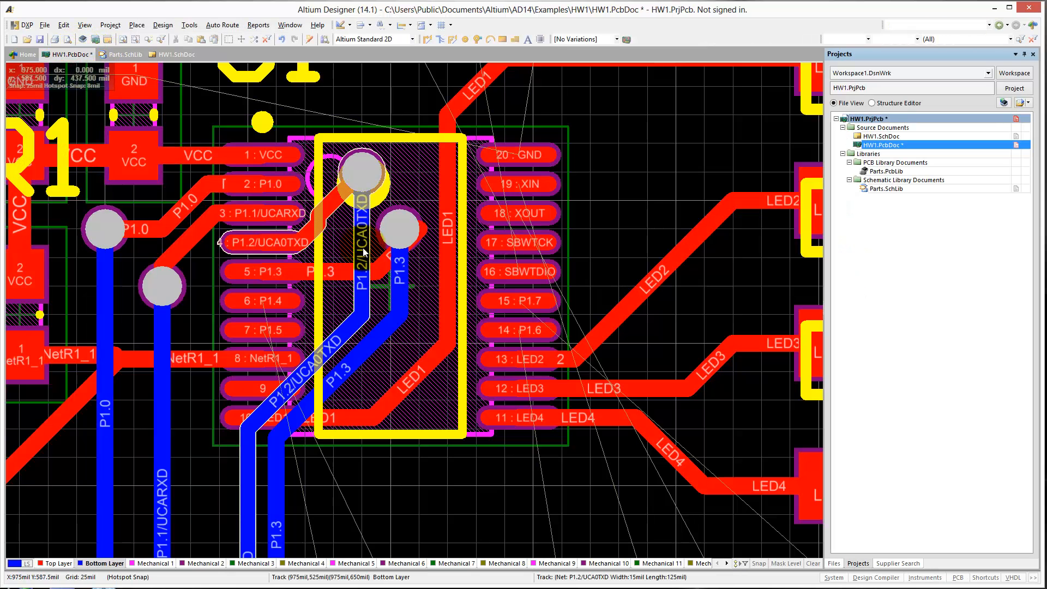
pyautogui.hotkey('ctrl', 'z')
pyautogui.hotkey('ctrl', 'z')
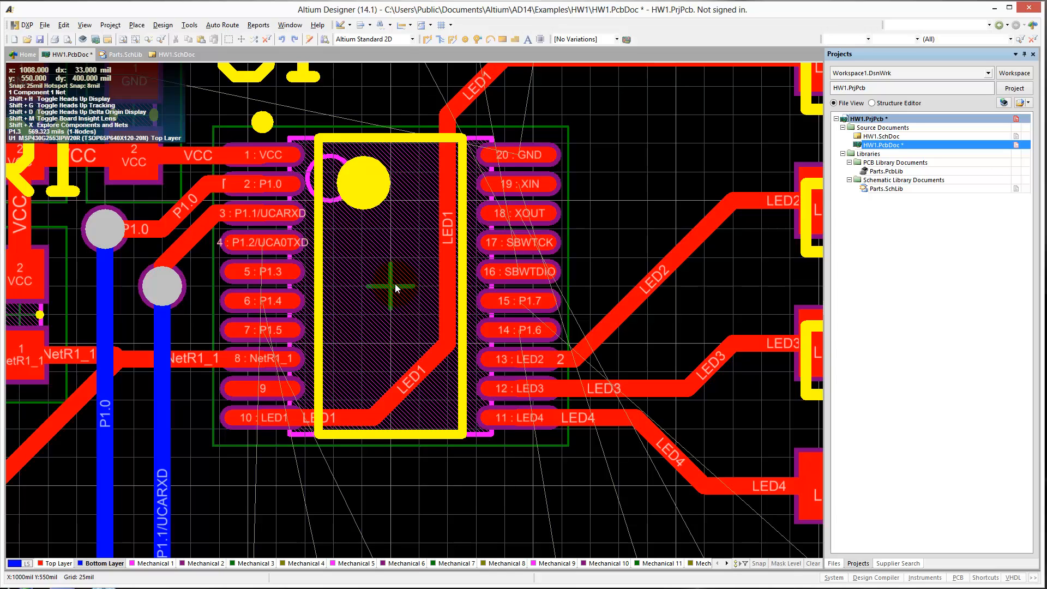
pyautogui.rightClick(225, 128)
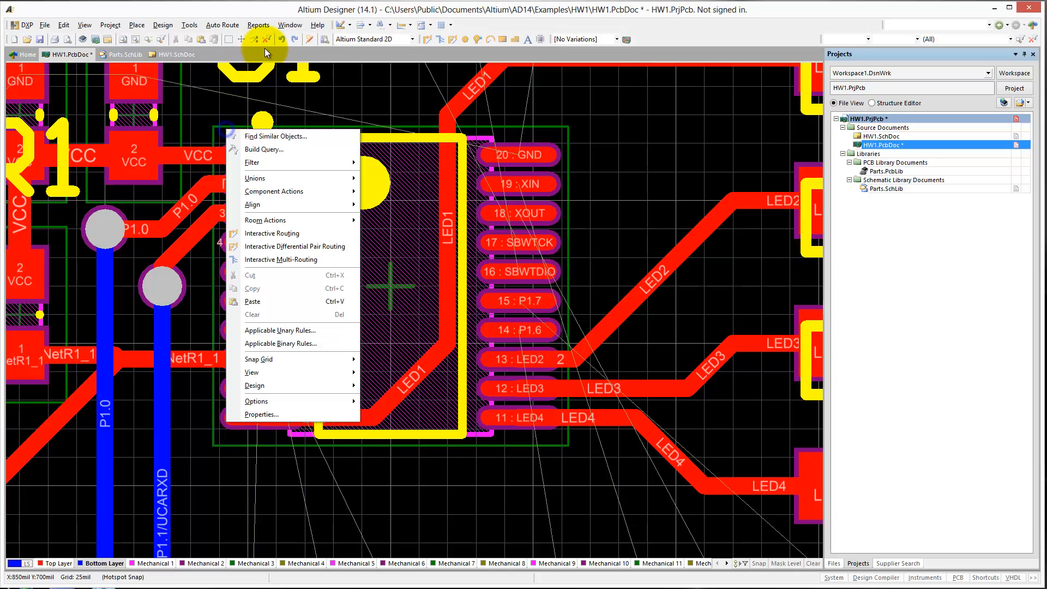
pyautogui.click(294, 40)
# Shift the P1.2/UCA0TXD bottom-layer diagonal up to start directly at its via, clearing the area beside U1's lower pins.
pyautogui.click(307, 256)
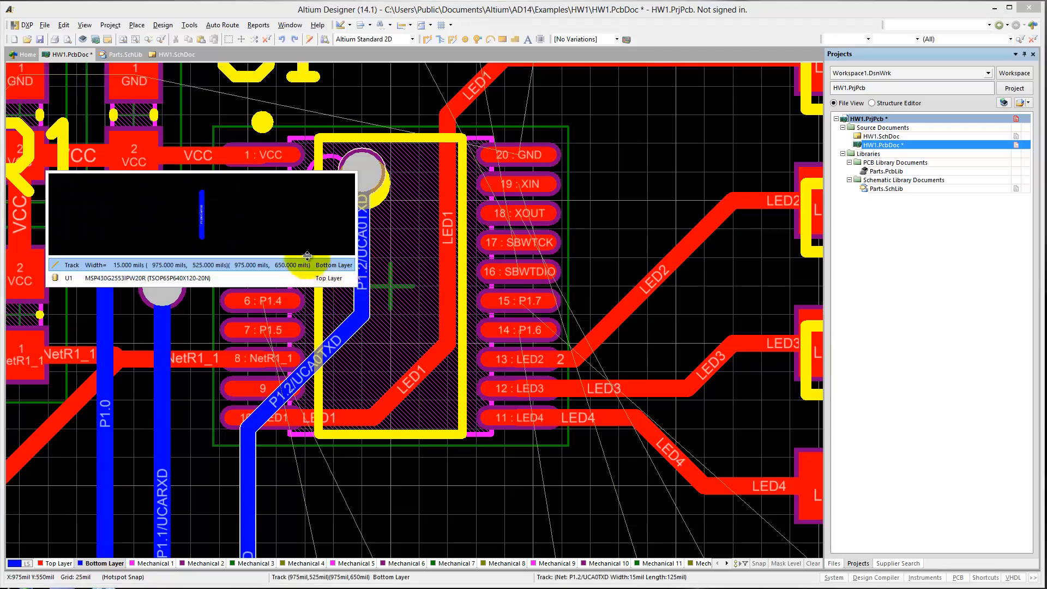
pyautogui.click(305, 264)
pyautogui.click(262, 285)
pyautogui.rightClick(262, 285)
pyautogui.press('Escape')
# Route P1.4 from U1 pin 6 on Top Layer to a via inside U1's outline, continuing straight down on Bottom Layer to P2's fourth pad.
pyautogui.press('KP_Multiply')
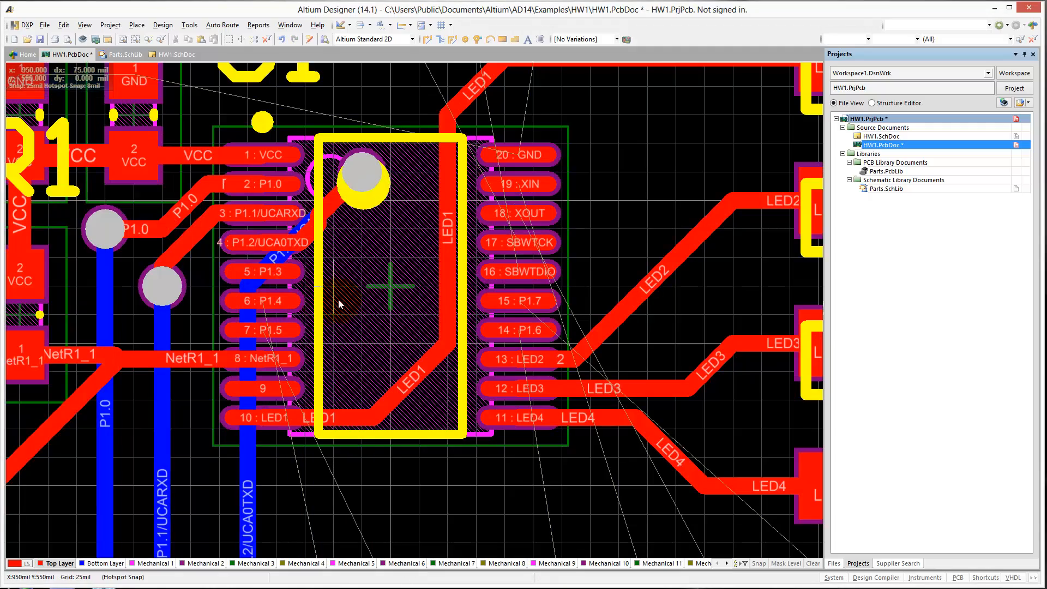
pyautogui.moveTo(339, 321); pyautogui.dragTo(437, 325, button='right')
pyautogui.click(359, 303)
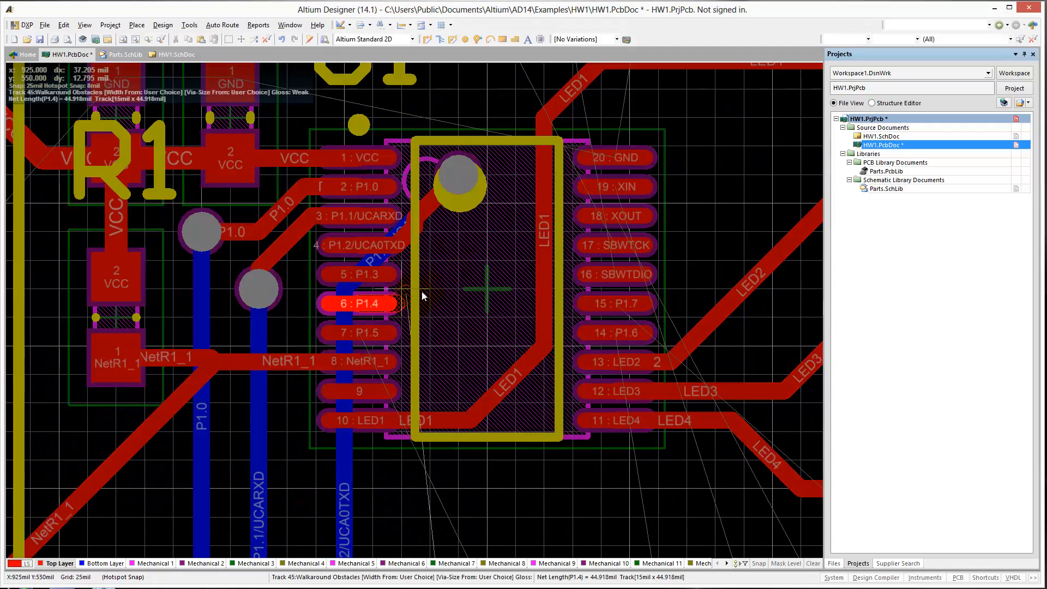
pyautogui.click(469, 250)
pyautogui.press('KP_Multiply')
pyautogui.click(469, 250)
pyautogui.click(456, 365)
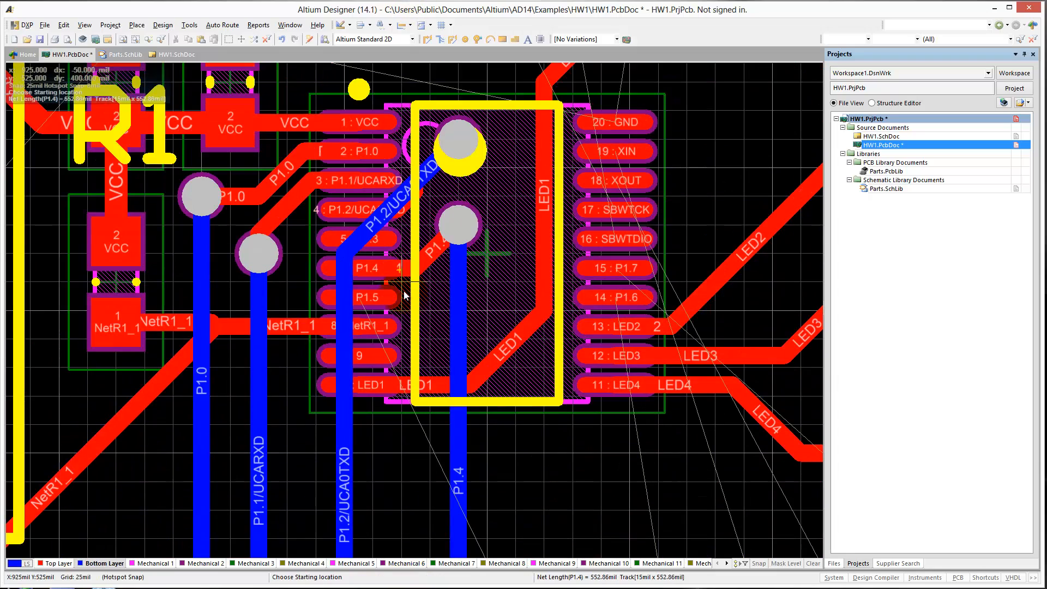
# Route P1.5 from U1 pin 7 on Top Layer to a via inside U1's outline, continuing on Bottom Layer to P2's fifth pad.
pyautogui.click(360, 297)
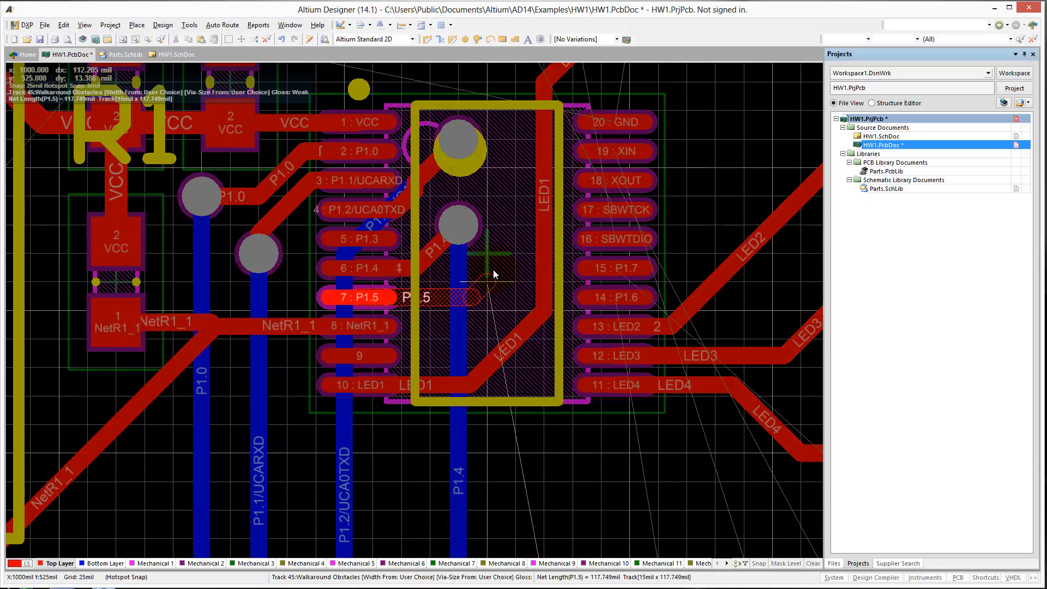
pyautogui.click(500, 268)
pyautogui.press('KP_Multiply')
pyautogui.click(501, 267)
pyautogui.click(573, 396)
pyautogui.moveTo(660, 178); pyautogui.dragTo(540, 387, button='right')
pyautogui.scroll(4, 541, 387)
pyautogui.click(500, 198)
pyautogui.scroll(-4, 541, 406)
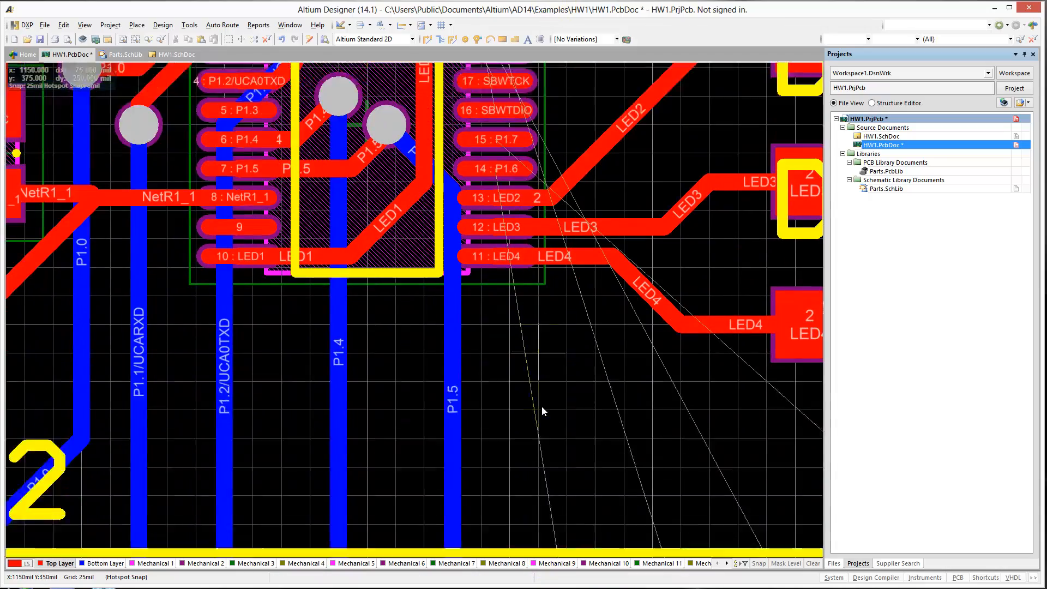
# Route P1.6 entirely on Top Layer from U1 pin 14 down to P2's sixth pad.
pyautogui.scroll(1, 541, 397)
pyautogui.scroll(3, 518, 354)
pyautogui.click(494, 300)
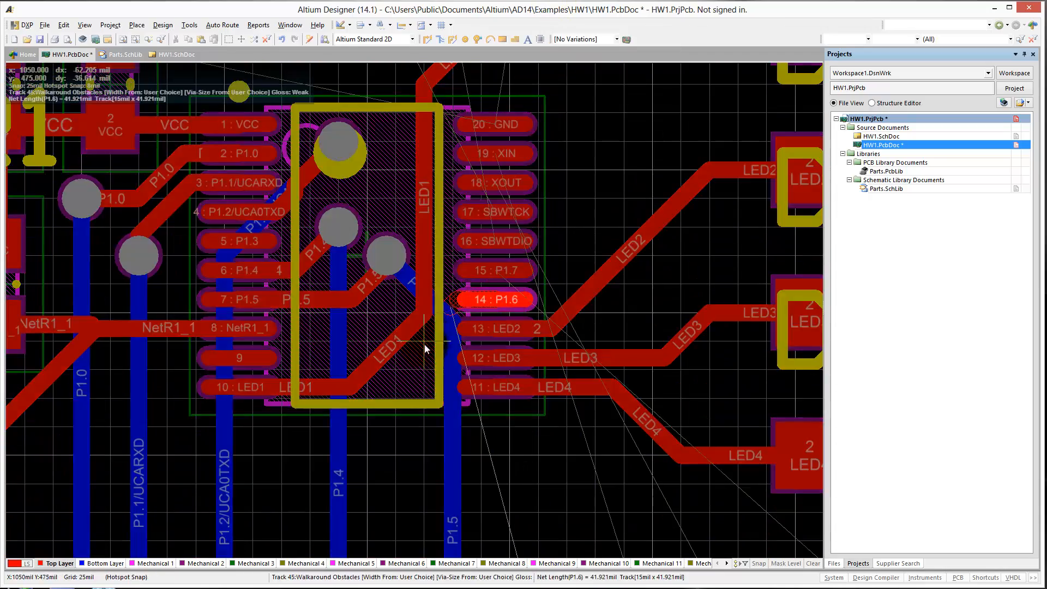
pyautogui.scroll(-4, 499, 494)
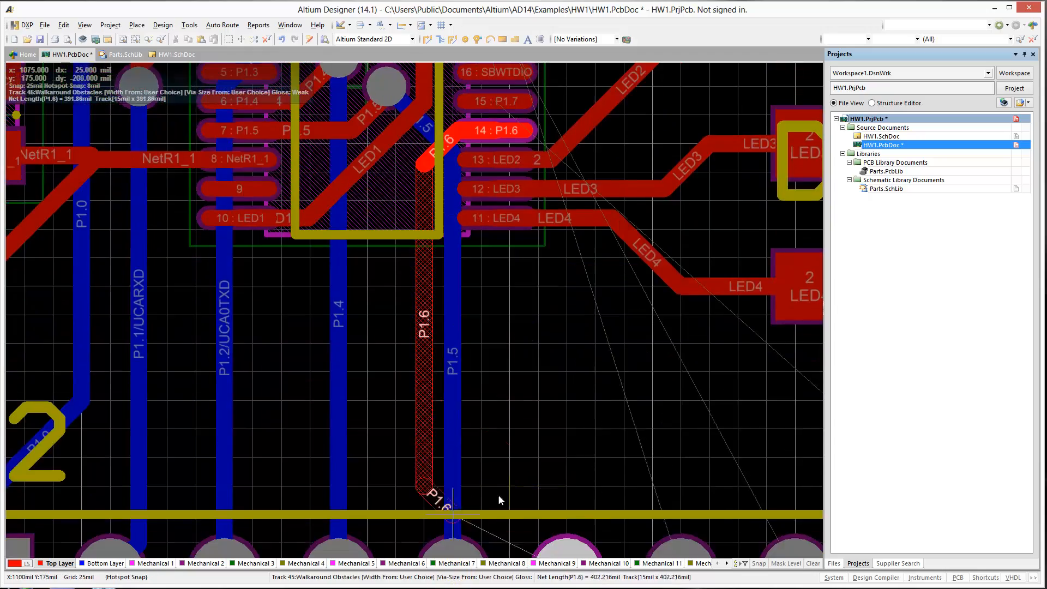
pyautogui.scroll(-3, 498, 496)
pyautogui.click(565, 434)
pyautogui.click(565, 433)
pyautogui.scroll(8, 540, 205)
pyautogui.rightClick(578, 329)
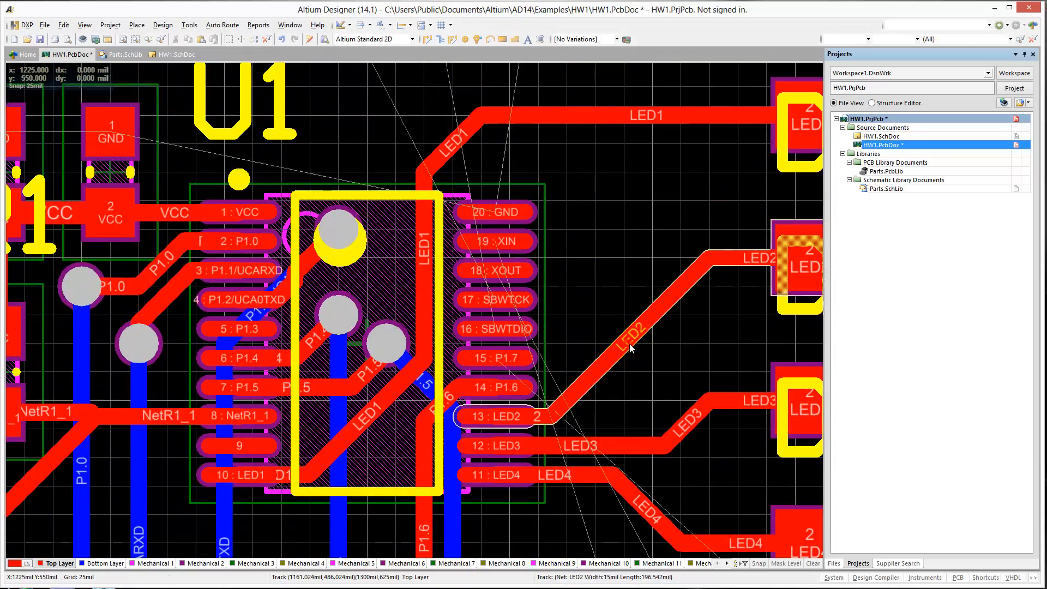
# Shift the diagonal segments of the LED2, LED3 and LED4 tracks away from U1 to free space beside its pins.
pyautogui.moveTo(631, 348); pyautogui.dragTo(703, 365)
pyautogui.moveTo(688, 423); pyautogui.dragTo(749, 426)
pyautogui.moveTo(648, 510); pyautogui.dragTo(727, 487)
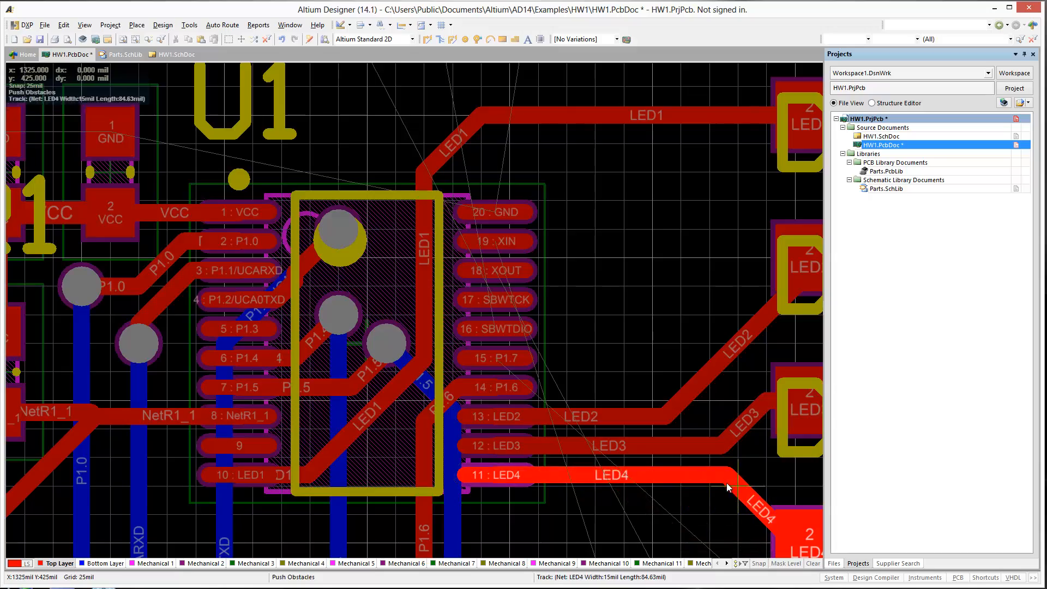
pyautogui.moveTo(704, 378); pyautogui.dragTo(731, 379)
# Route XIN from U1 pin 19 on Top Layer to a via beside the chip, continuing on Bottom Layer to P2's seventh pad.
pyautogui.press('p')
pyautogui.press('t')
pyautogui.click(499, 358)
pyautogui.rightClick(602, 357)
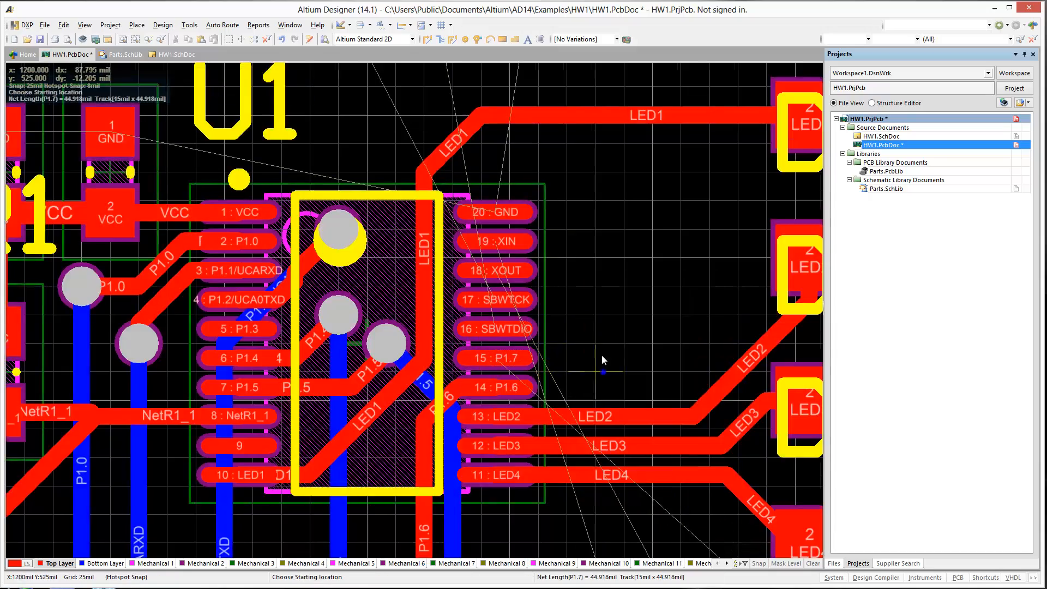
pyautogui.keyDown('ctrl'); pyautogui.scroll(-2, 572, 333); pyautogui.keyUp('ctrl')
pyautogui.keyDown('ctrl'); pyautogui.scroll(2, 490, 198); pyautogui.keyUp('ctrl')
pyautogui.click(480, 163)
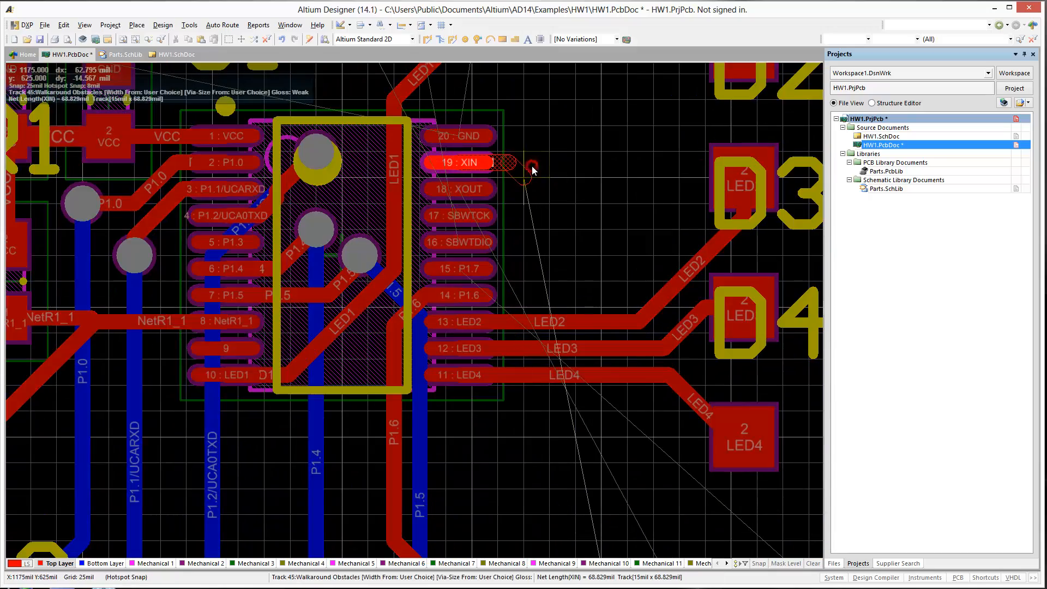
pyautogui.press('KP_Multiply')
pyautogui.click(524, 152)
pyautogui.click(625, 433)
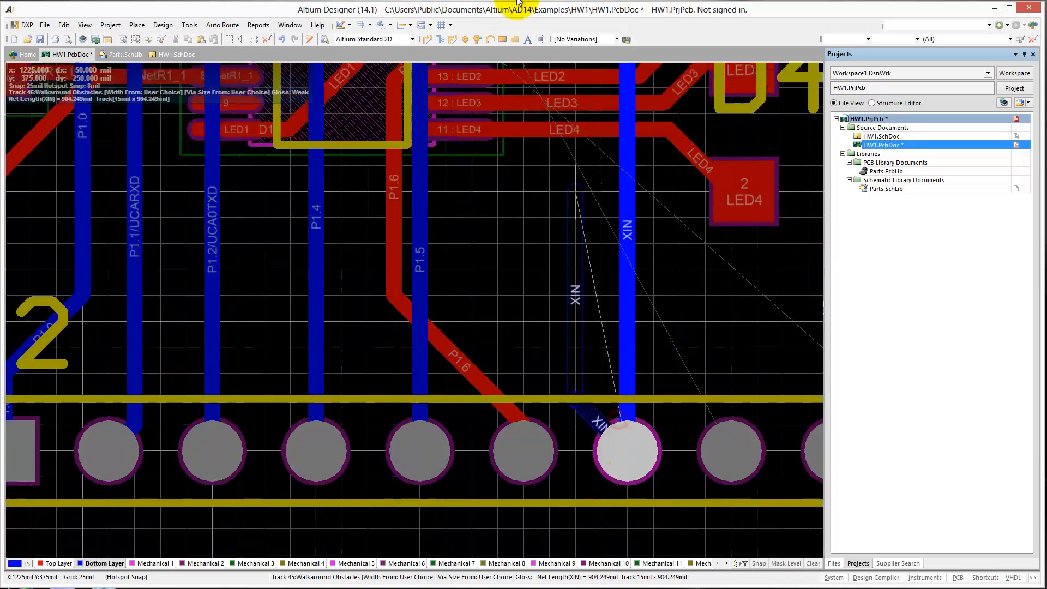
# Route XOUT from U1 pin 18 on Top Layer to a via at X 1250, Y 650 mil, continuing on Bottom Layer to P2's eighth pad.
pyautogui.click(463, 243)
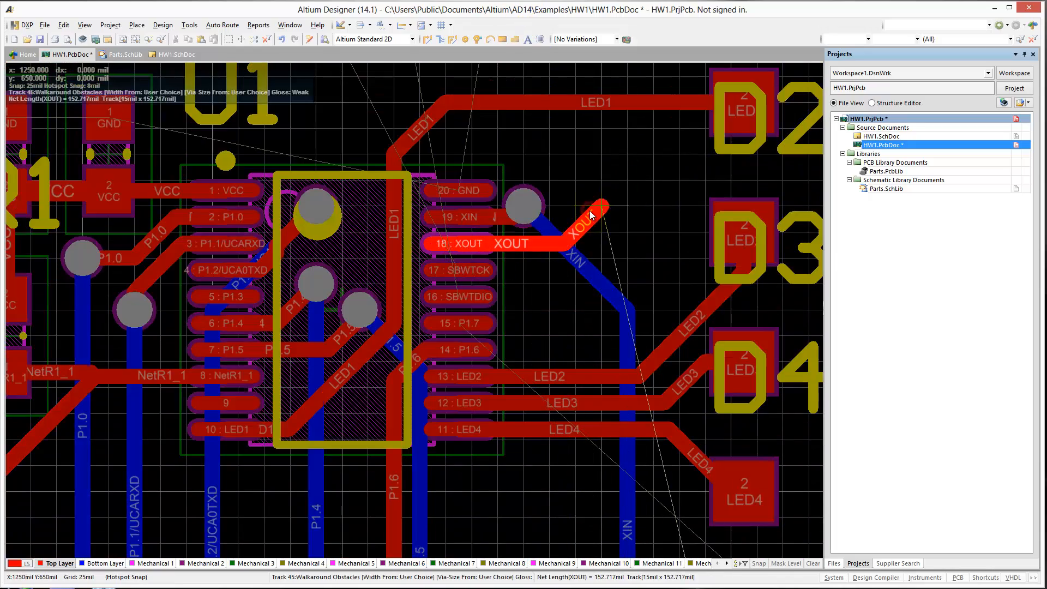
pyautogui.press('KP_Multiply')
pyautogui.click(592, 211)
pyautogui.scroll(-8, 724, 490)
pyautogui.scroll(7, 763, 480)
pyautogui.scroll(-7, 725, 507)
pyautogui.click(723, 519)
pyautogui.scroll(6, 495, 241)
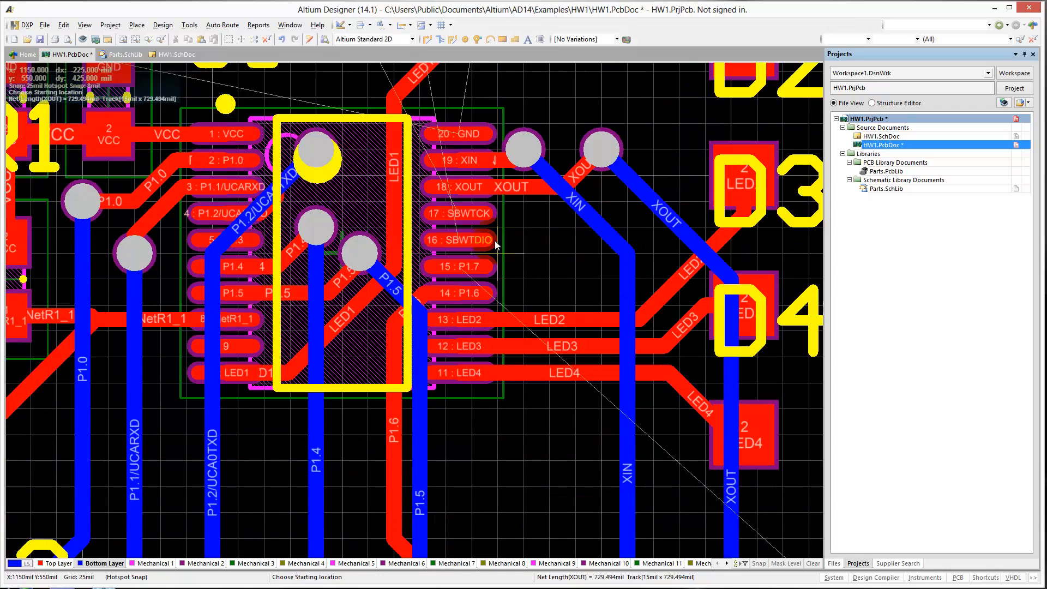
# Route P1.7 from U1 pin 15 to a via at X 1325, Y 650 mil and run the bottom-layer track toward P2.
pyautogui.click(458, 271)
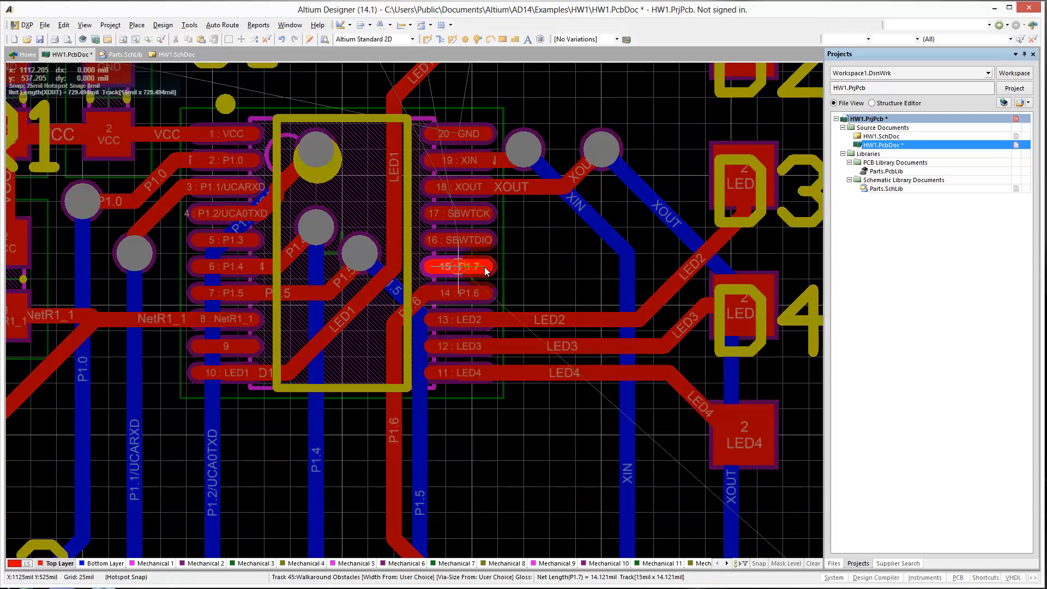
pyautogui.press('KP_Multiply')
pyautogui.click(679, 149)
pyautogui.scroll(-6, 796, 397)
pyautogui.click(703, 431)
pyautogui.keyDown('ctrl'); pyautogui.scroll(-5, 604, 328); pyautogui.keyUp('ctrl')
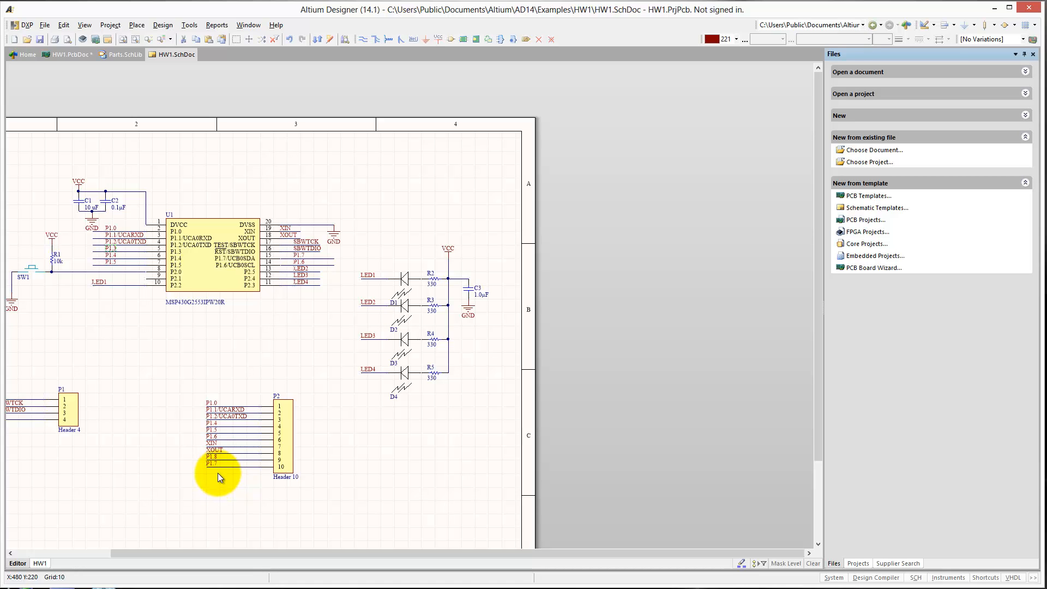
# In HW1.SchDoc, delete the P1.8 net label at header P2 and move the P1.7 label onto pin 9's wire.
pyautogui.click(211, 477)
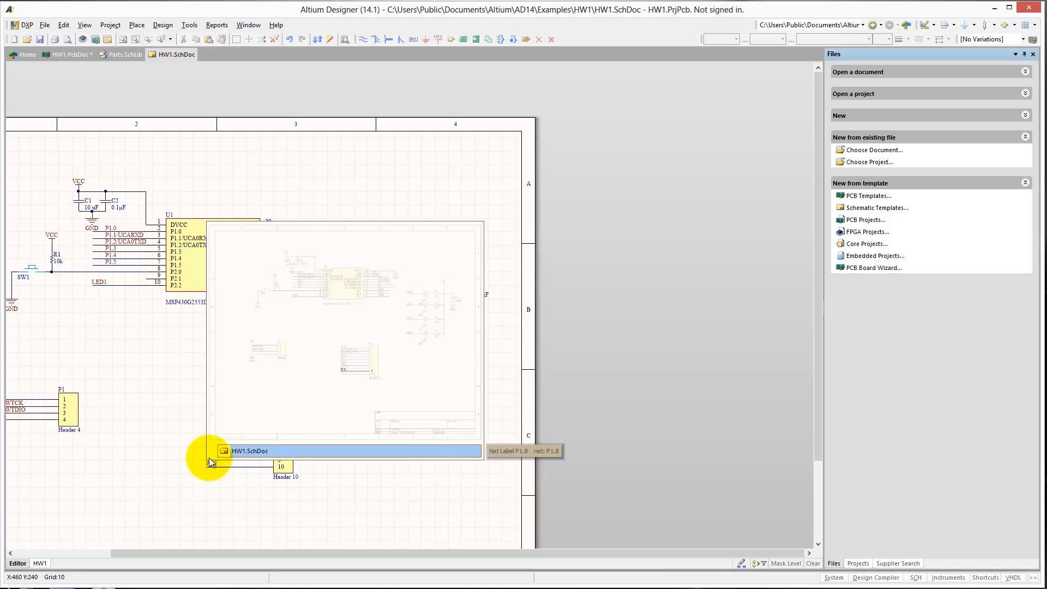
pyautogui.click(171, 459)
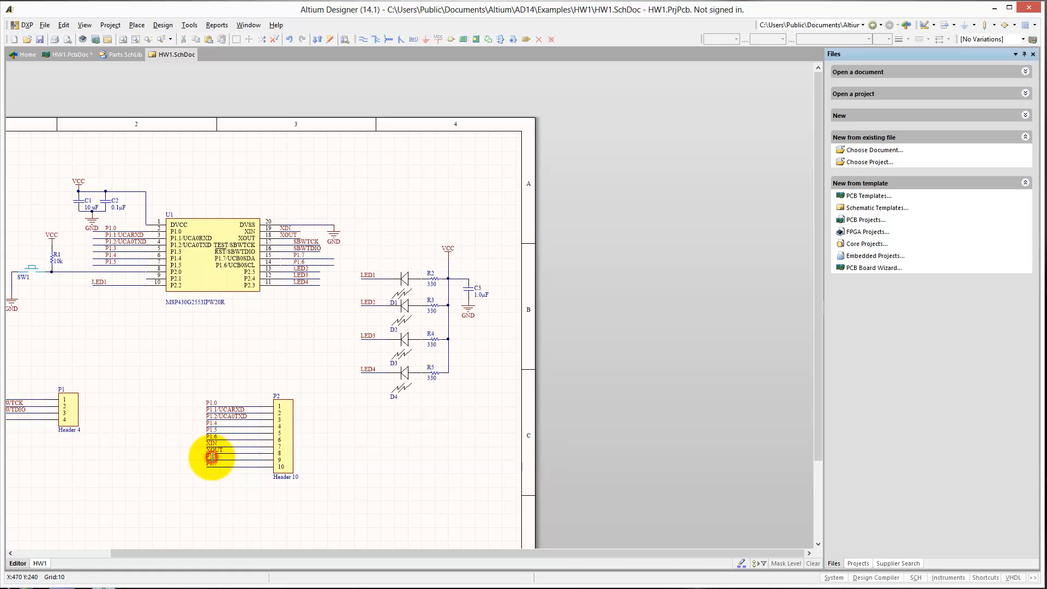
pyautogui.press('Delete')
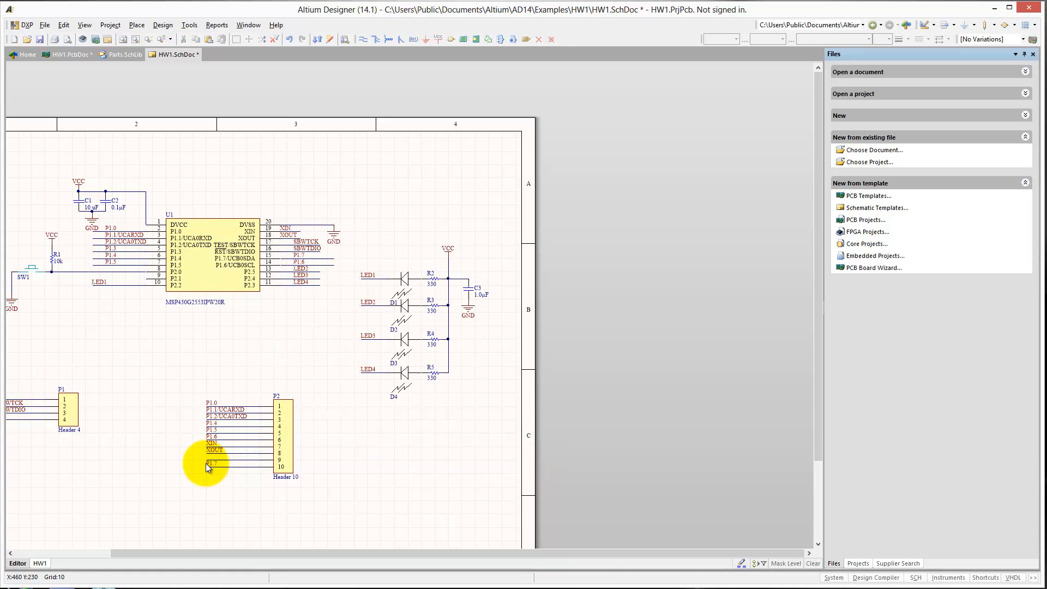
pyautogui.click(205, 463)
pyautogui.click(175, 450)
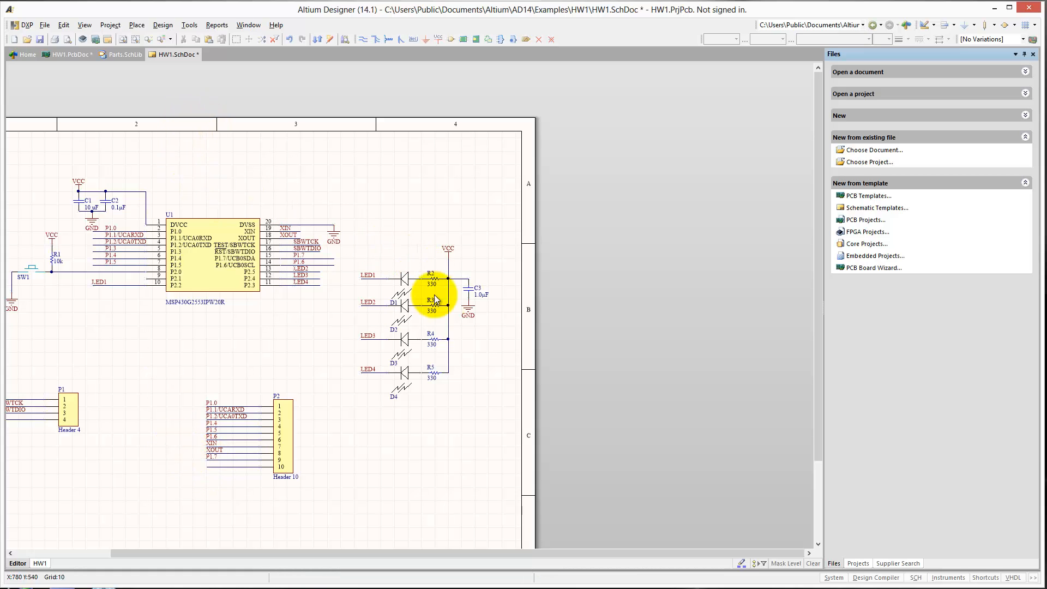
# Place a GND power port at the end of P2 pin 10's wire and save the schematic.
pyautogui.moveTo(470, 325); pyautogui.dragTo(207, 473)
pyautogui.click(41, 40)
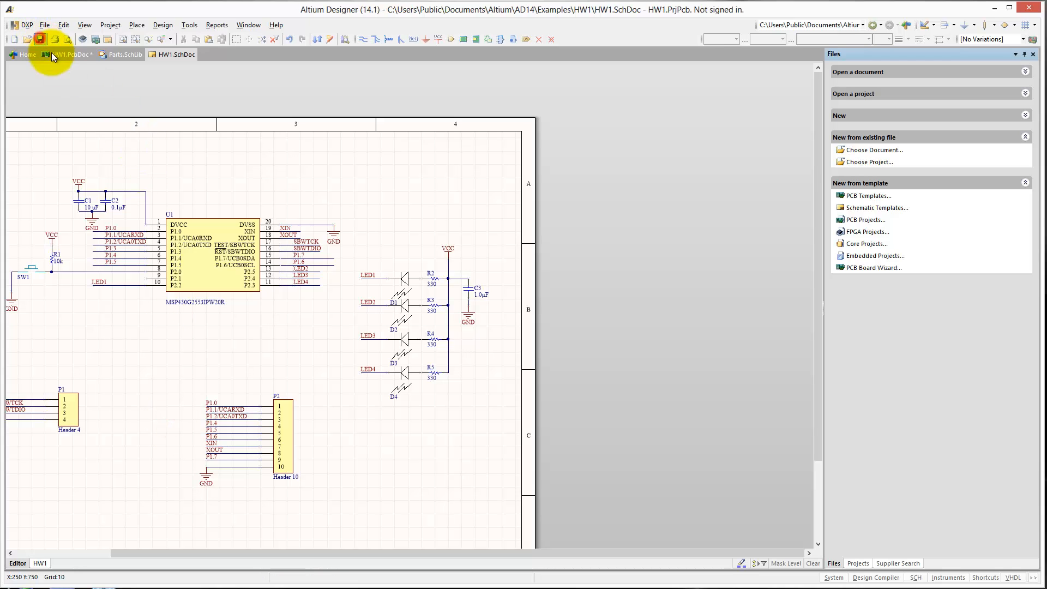
# In HW1.PcbDoc, import the P2 net changes from the schematic, excluding the addition of Room HW1.
pyautogui.click(68, 54)
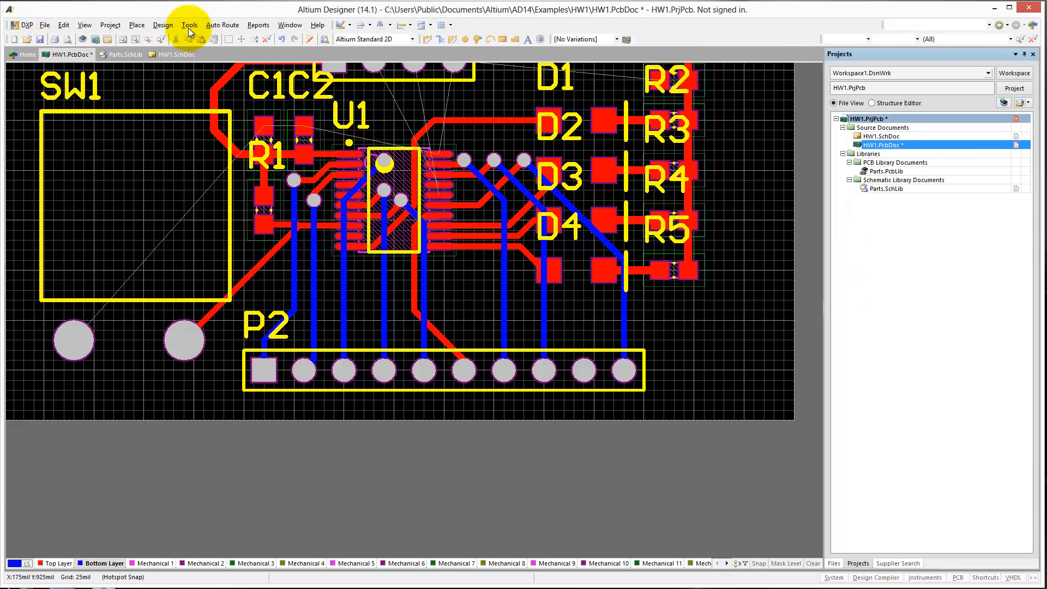
pyautogui.click(189, 25)
pyautogui.click(197, 50)
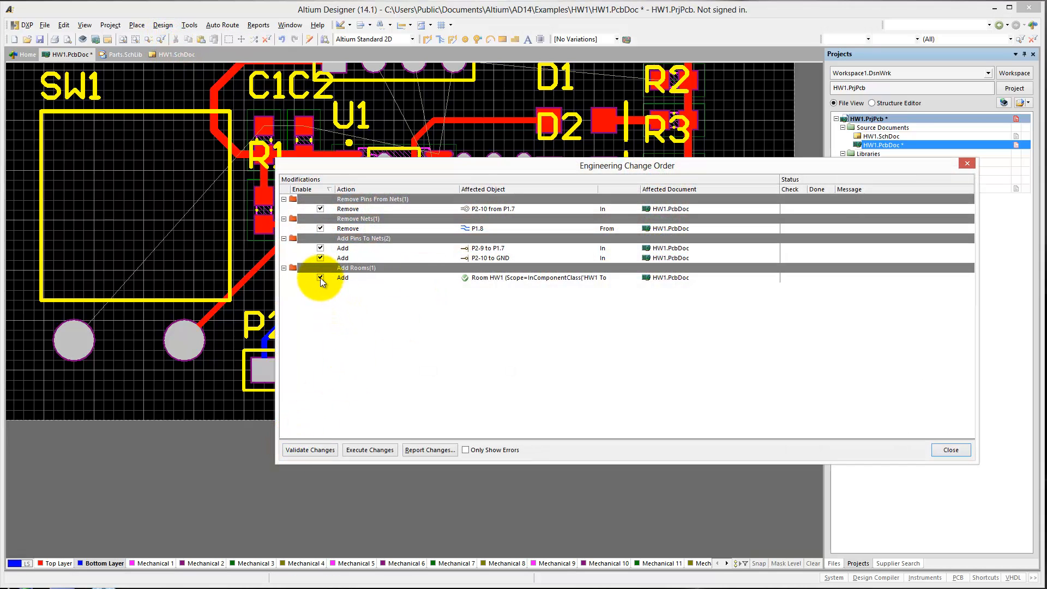
pyautogui.click(320, 277)
pyautogui.click(355, 449)
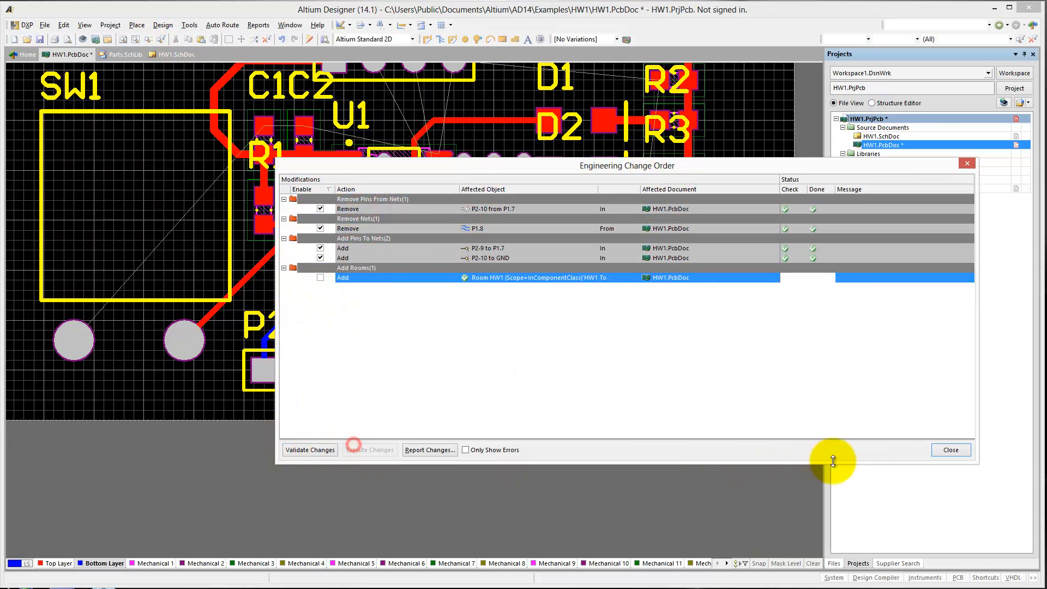
pyautogui.click(951, 449)
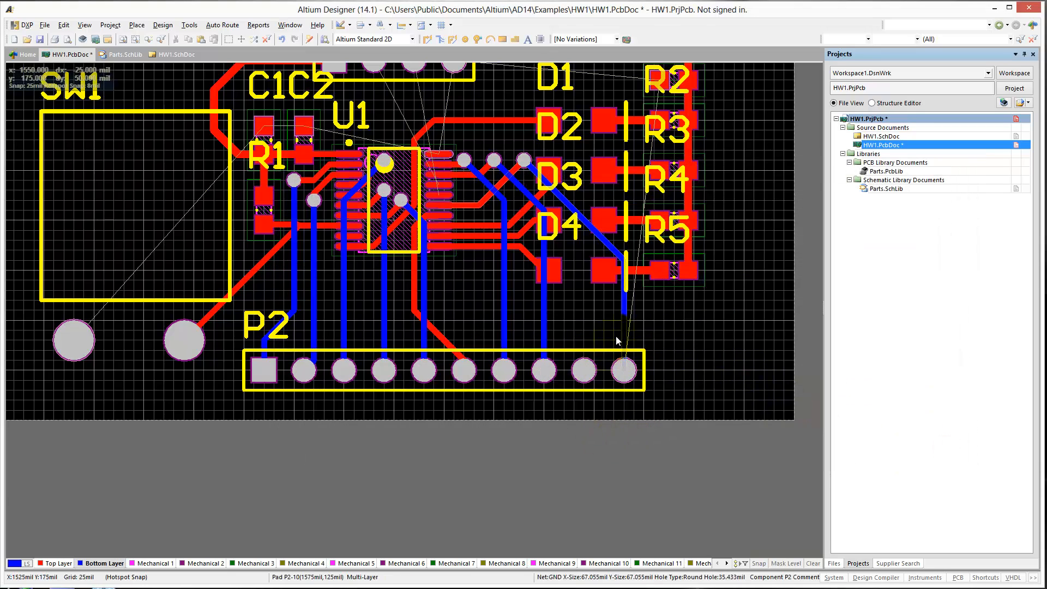
# Delete the two Bottom Layer P1.7 tracks running from the via at X 1325, Y 650 mil to P2's tenth pad.
pyautogui.moveTo(639, 310); pyautogui.dragTo(589, 420, button='right')
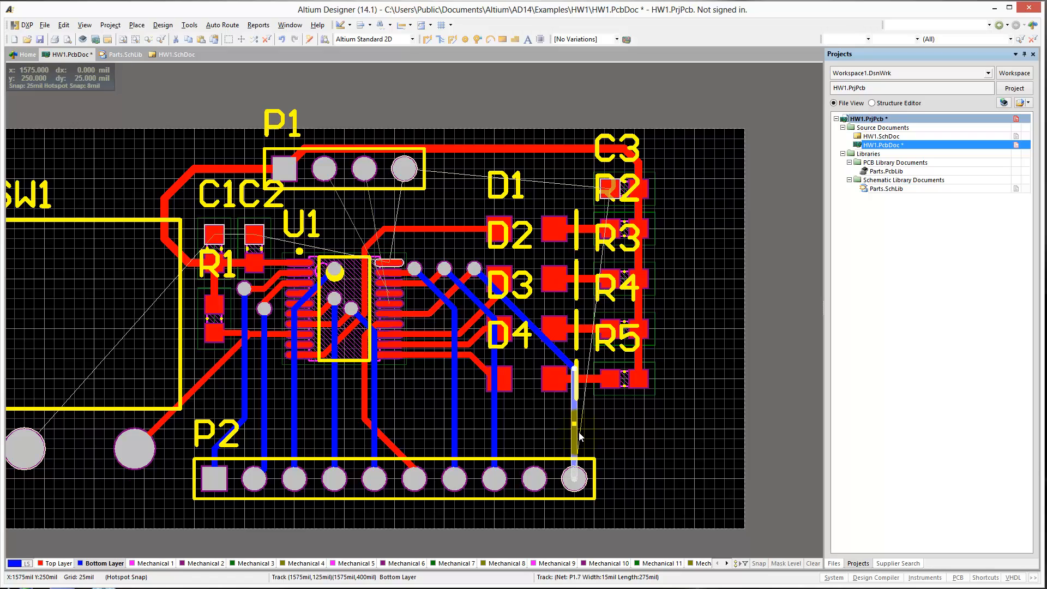
pyautogui.press('Delete')
pyautogui.click(559, 352)
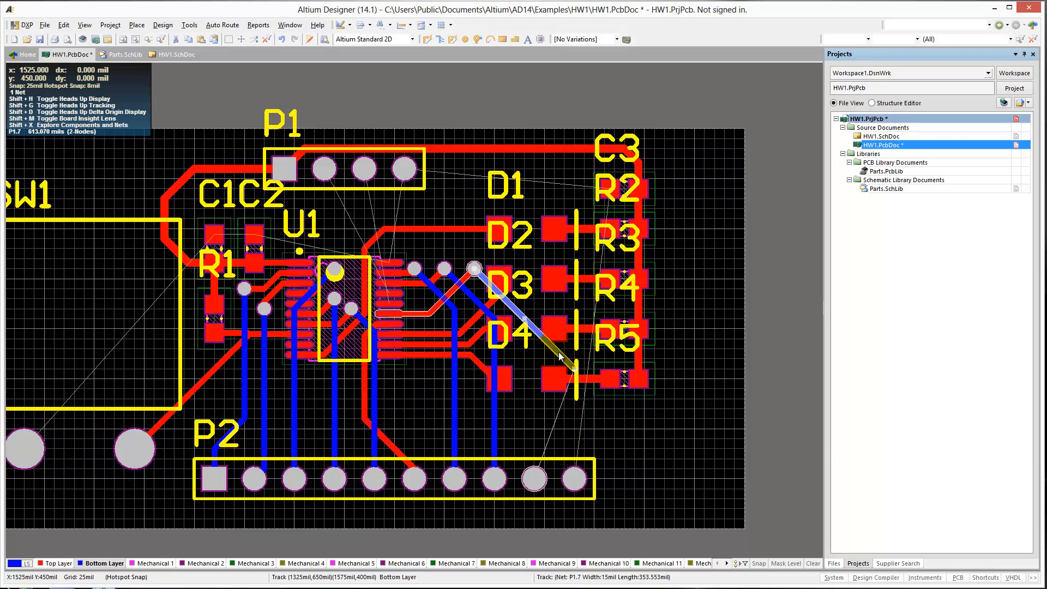
pyautogui.press('Delete')
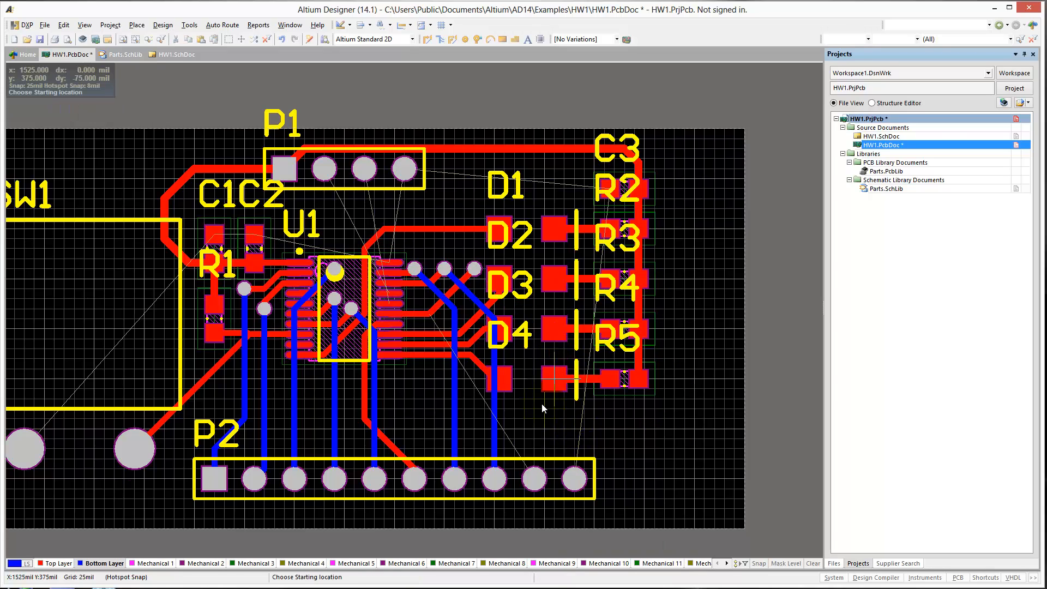
# Route P1.7 on Bottom Layer from P2's ninth pad to the via at X 1325, Y 650 mil.
pyautogui.click(535, 479)
pyautogui.click(475, 269)
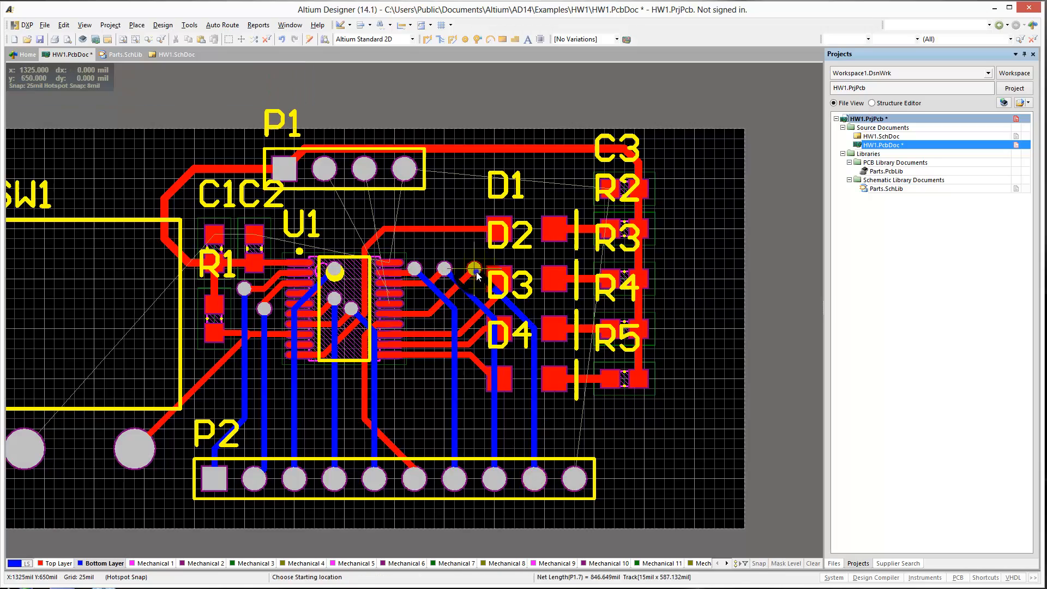
pyautogui.rightClick(474, 269)
# Examine U1's pads, the unrouted SBWTCK and SBWTDIO connections to header P1, and the LED1 track between them.
pyautogui.keyDown('ctrl'); pyautogui.scroll(4, 397, 259); pyautogui.keyUp('ctrl')
pyautogui.moveTo(397, 260); pyautogui.dragTo(440, 255, button='right')
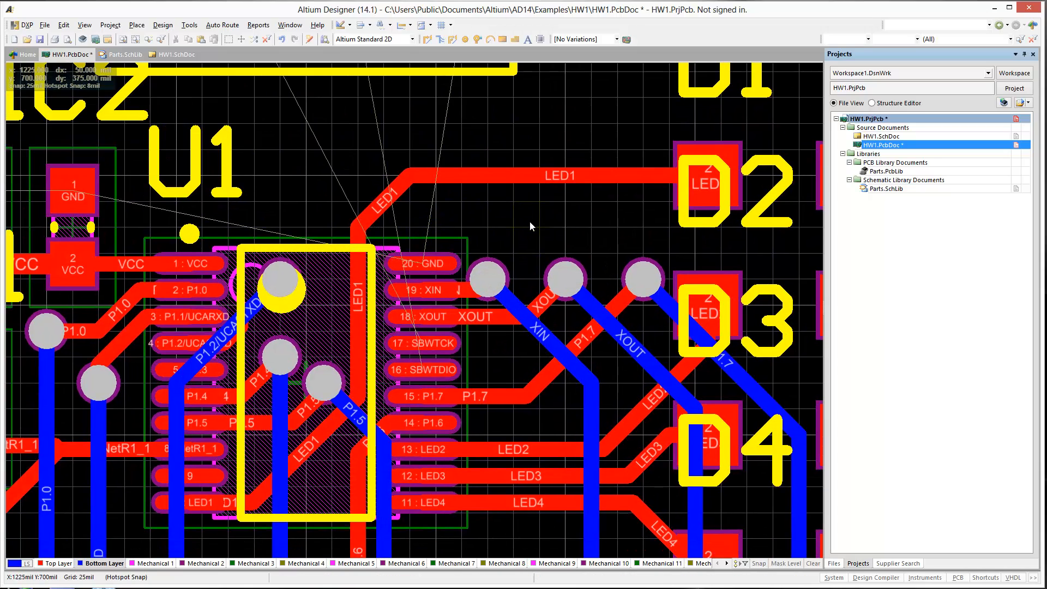
pyautogui.keyDown('ctrl'); pyautogui.scroll(3, 363, 298); pyautogui.keyUp('ctrl')
pyautogui.moveTo(353, 322); pyautogui.dragTo(288, 293)
pyautogui.moveTo(353, 150); pyautogui.dragTo(390, 346, button='right')
pyautogui.moveTo(390, 346); pyautogui.dragTo(349, 278)
pyautogui.keyDown('ctrl'); pyautogui.scroll(-3, 350, 280); pyautogui.keyUp('ctrl')
pyautogui.moveTo(564, 347); pyautogui.dragTo(391, 349, button='right')
pyautogui.keyDown('ctrl'); pyautogui.scroll(-2, 405, 315); pyautogui.keyUp('ctrl')
pyautogui.moveTo(390, 272); pyautogui.dragTo(389, 247)
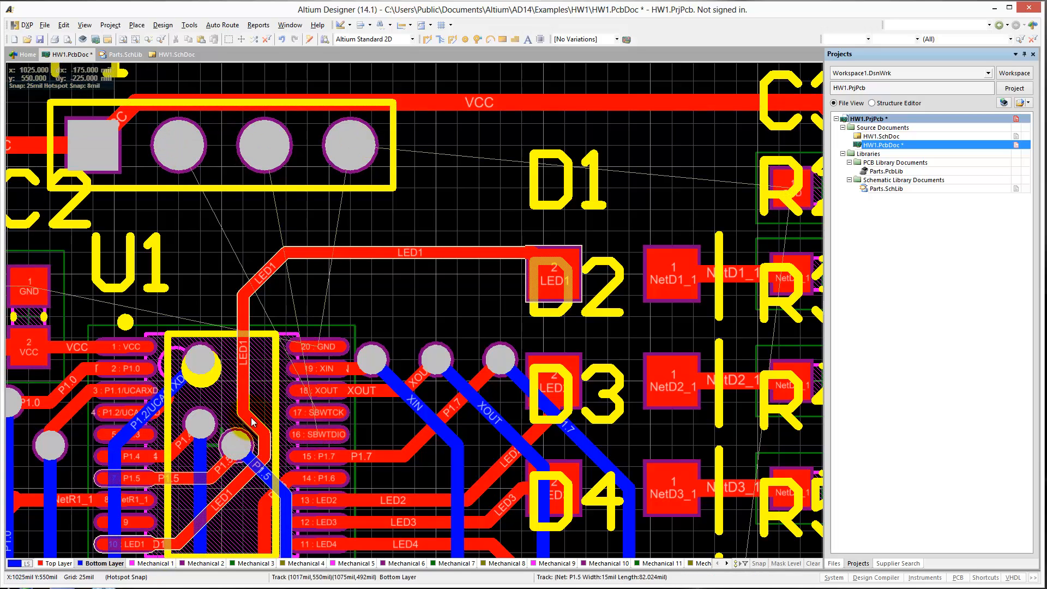
# Delete the horizontal, diagonal and vertical LED1 track segments running from D1's pad into U1's outline.
pyautogui.click(327, 253)
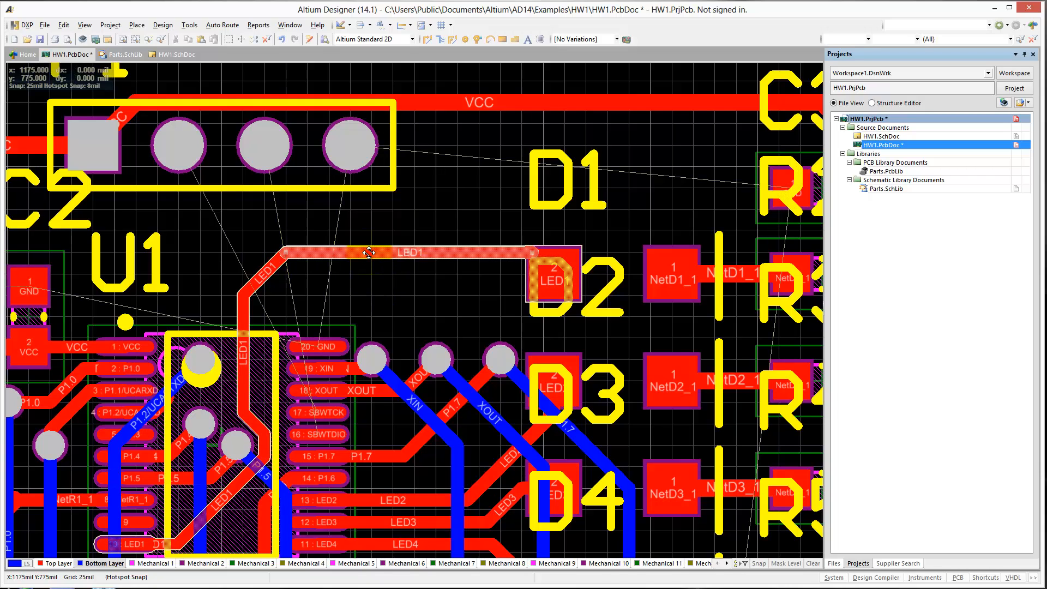
pyautogui.press('Delete')
pyautogui.click(274, 265)
pyautogui.press('Delete')
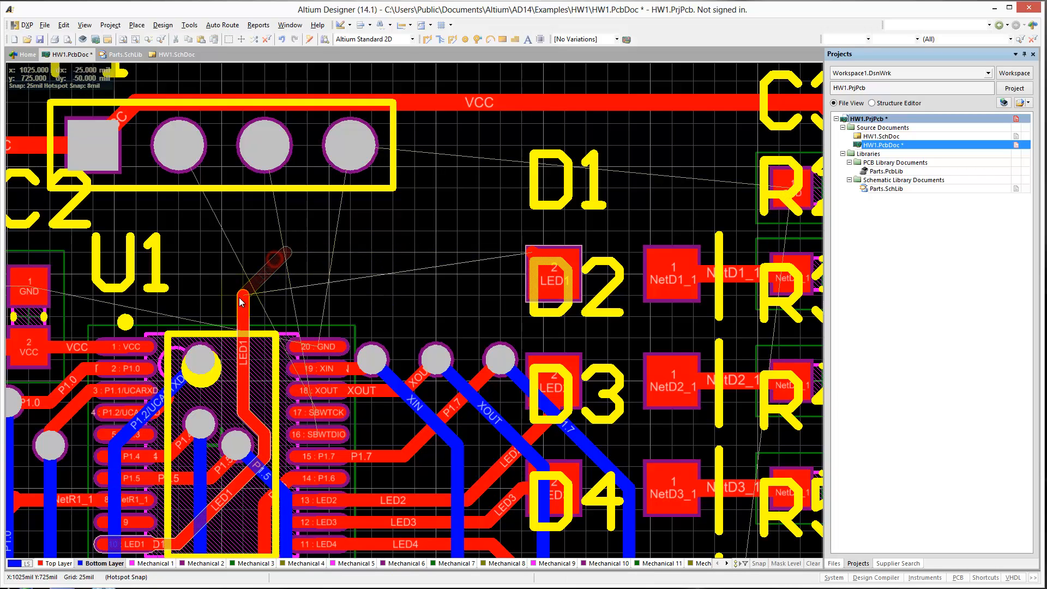
pyautogui.click(243, 311)
pyautogui.press('Delete')
# Delete the two short remaining LED1 segments inside U1's outline, the diagonal and the vertical one near X 1050, Y 550 mil.
pyautogui.click(263, 431)
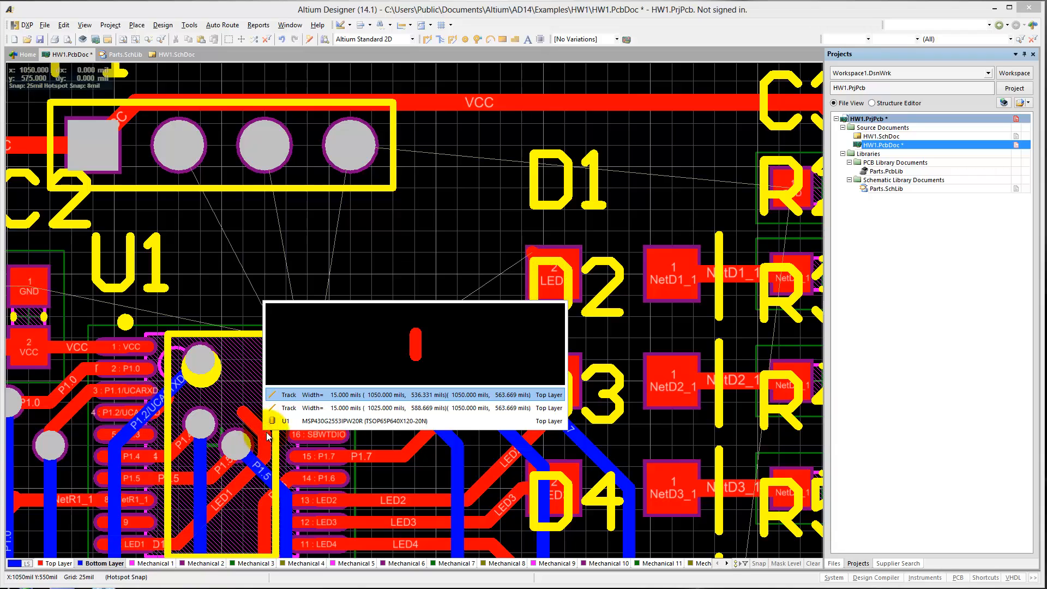
pyautogui.click(289, 408)
pyautogui.press('Delete')
pyautogui.click(266, 442)
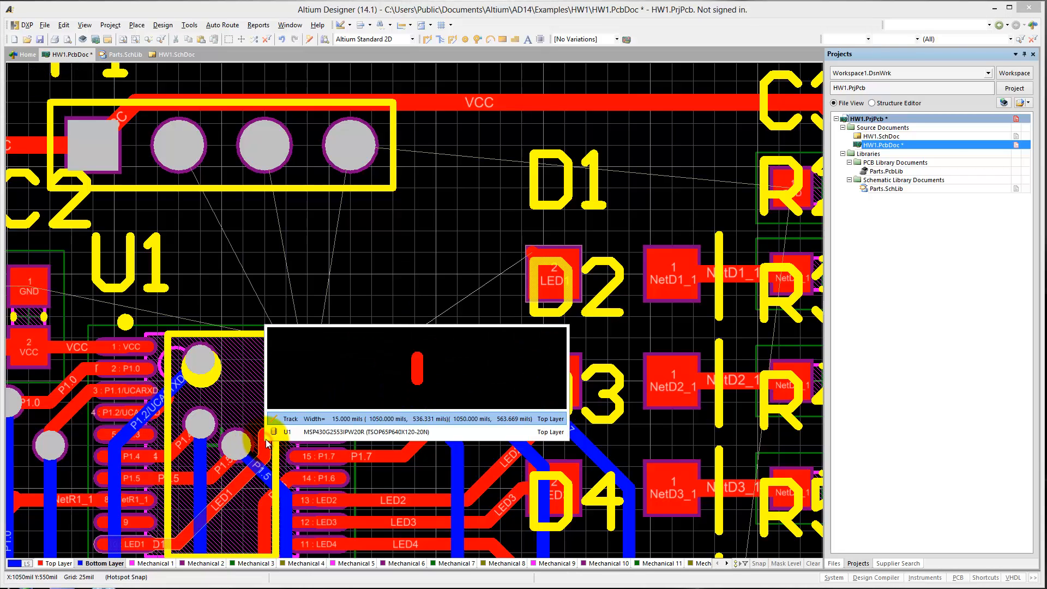
pyautogui.click(282, 420)
pyautogui.press('Delete')
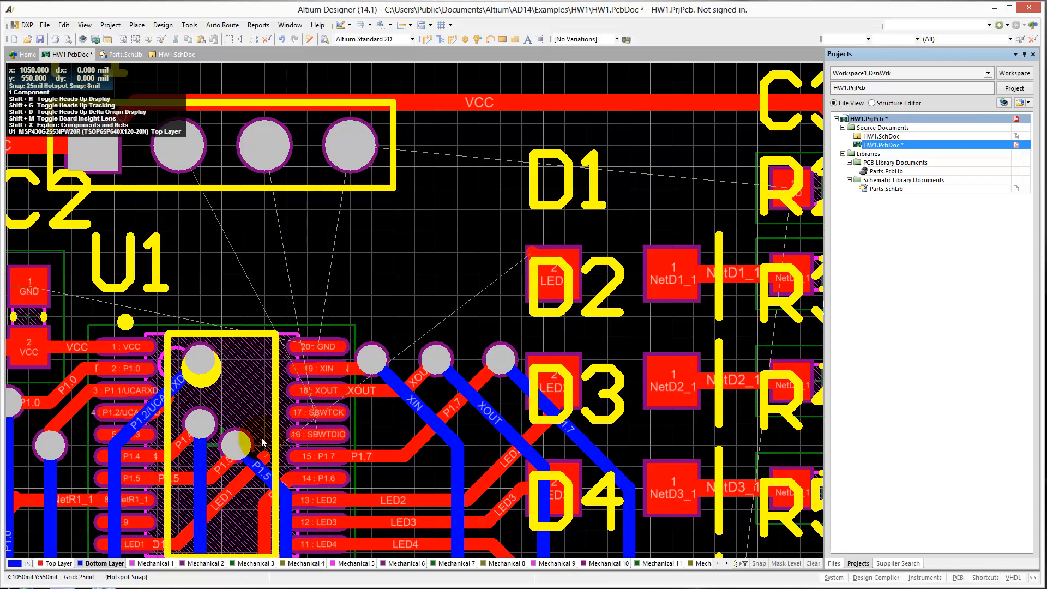
# Start interactive track routing and make Top Layer the active layer.
pyautogui.press('p')
pyautogui.press('t')
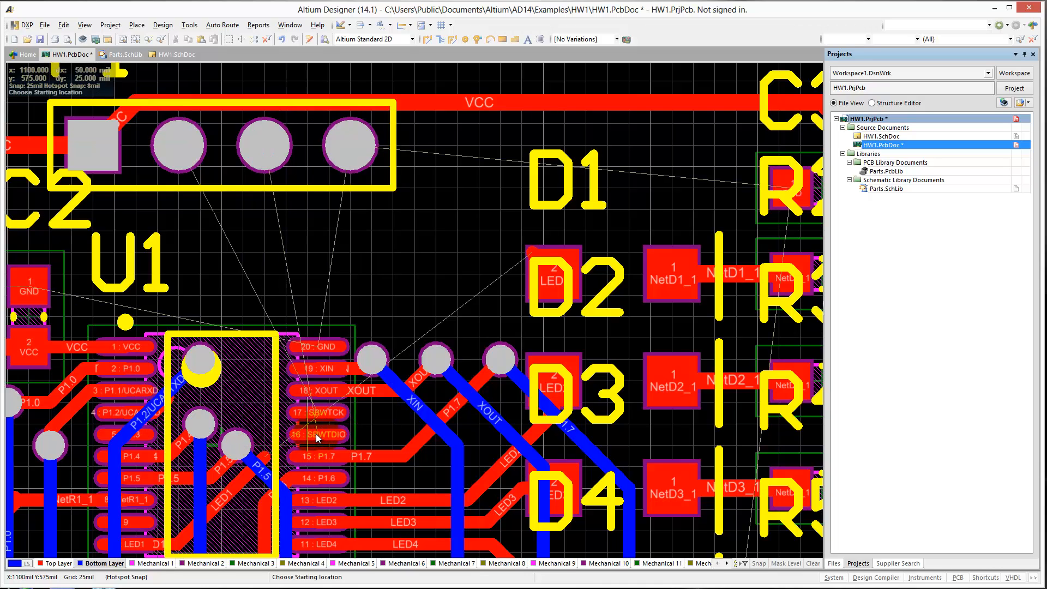
pyautogui.press('KP_Multiply')
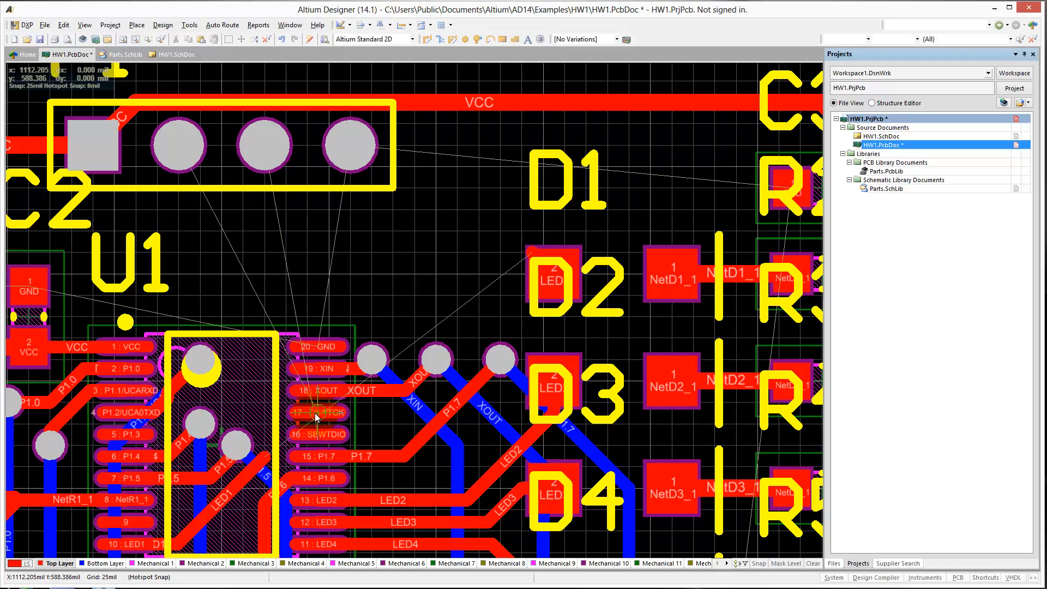
pyautogui.click(317, 416)
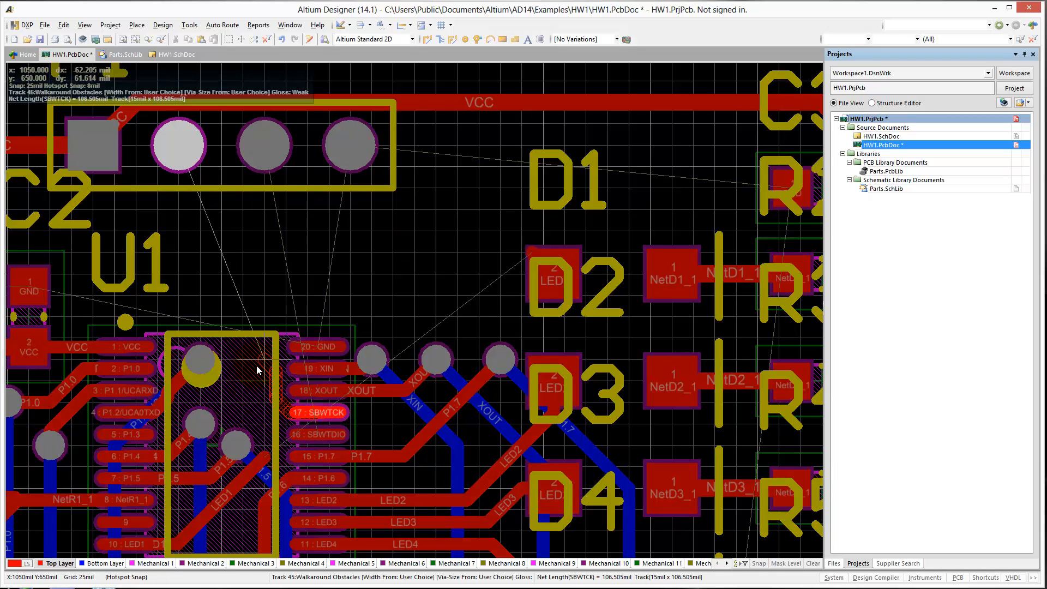
pyautogui.rightClick(178, 158)
pyautogui.rightClick(220, 214)
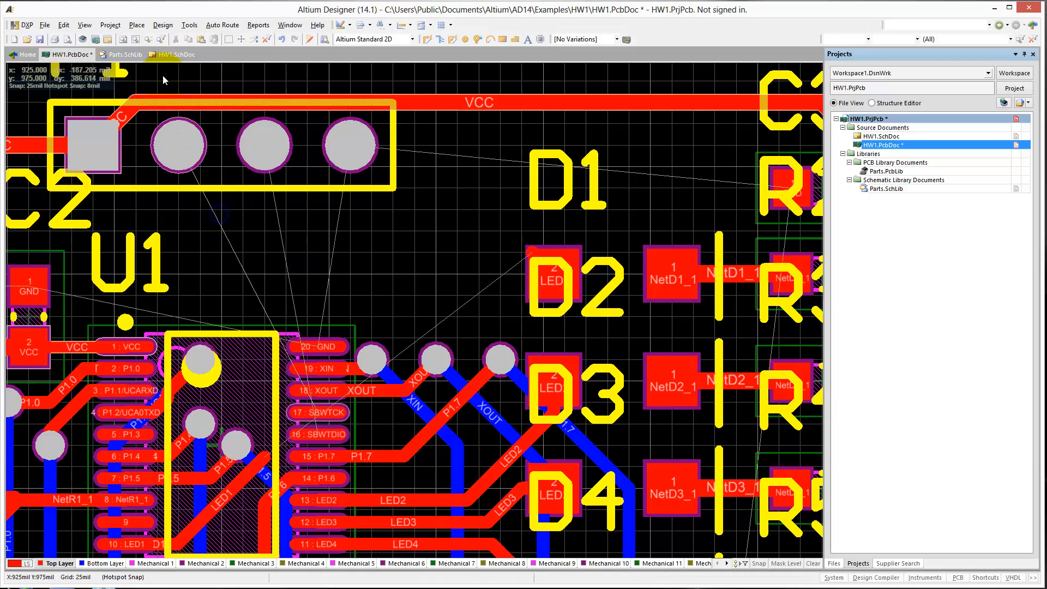
# In HW1.SchDoc, swap the SBWTCK and SBWTDIO net labels on header P1's pins 2 and 3 and save the schematic.
pyautogui.click(169, 54)
pyautogui.keyDown('ctrl'); pyautogui.scroll(-1, 162, 444); pyautogui.keyUp('ctrl')
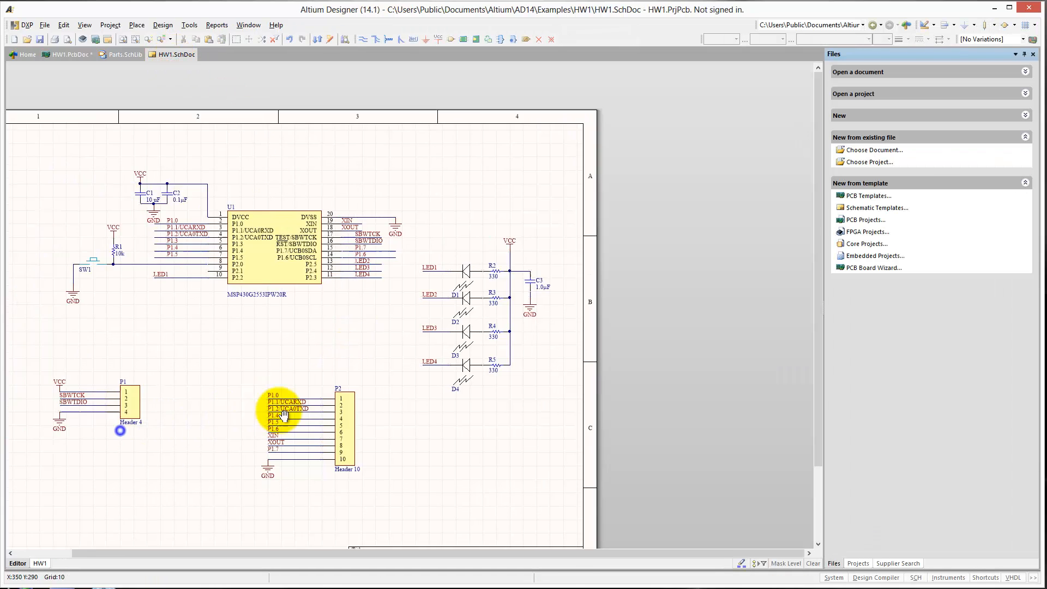
pyautogui.keyDown('ctrl'); pyautogui.scroll(4, 275, 410); pyautogui.keyUp('ctrl')
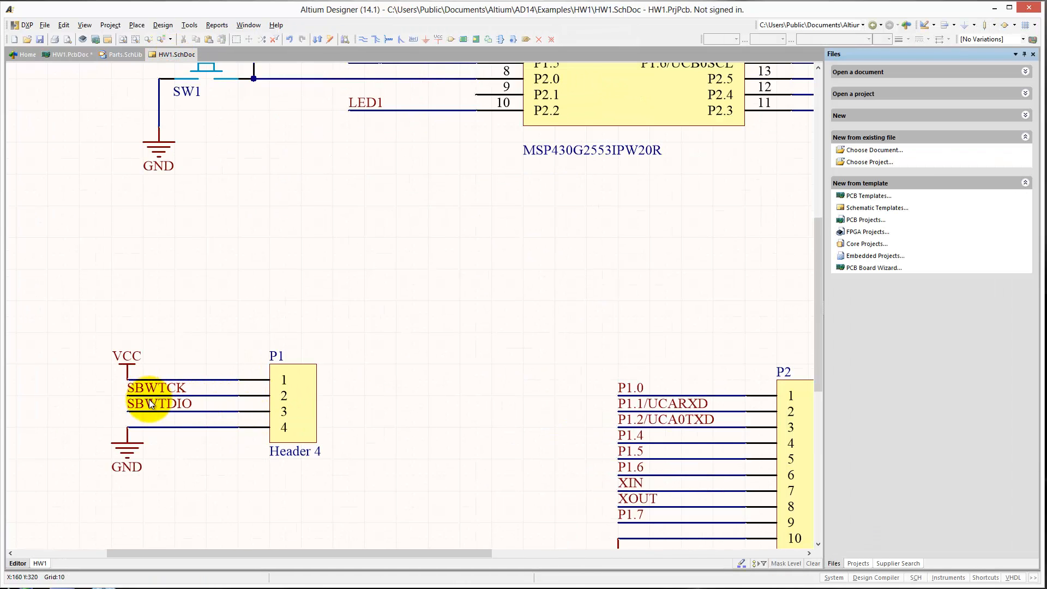
pyautogui.moveTo(110, 394); pyautogui.dragTo(91, 371)
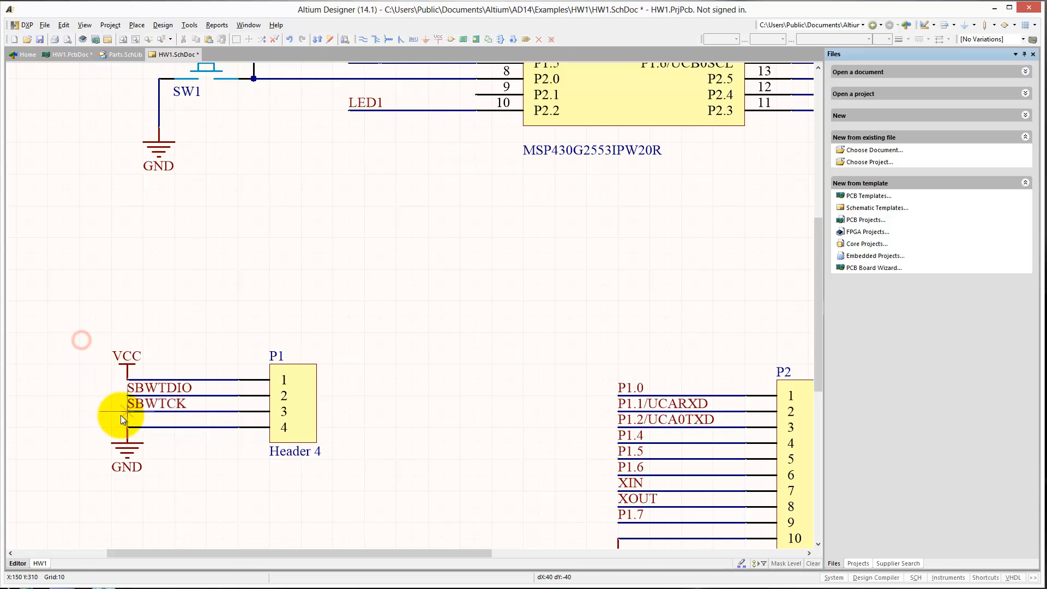
pyautogui.click(40, 39)
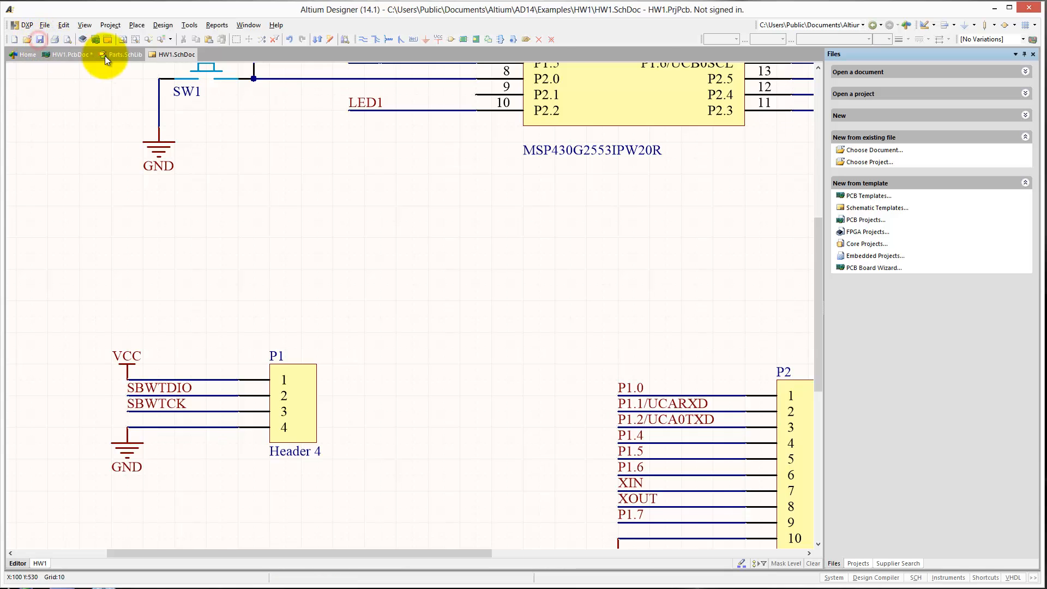
# Update HW1.PcbDoc with the swapped SBWTDIO and SBWTCK nets on P1, leaving out the Room HW1 addition.
pyautogui.click(163, 25)
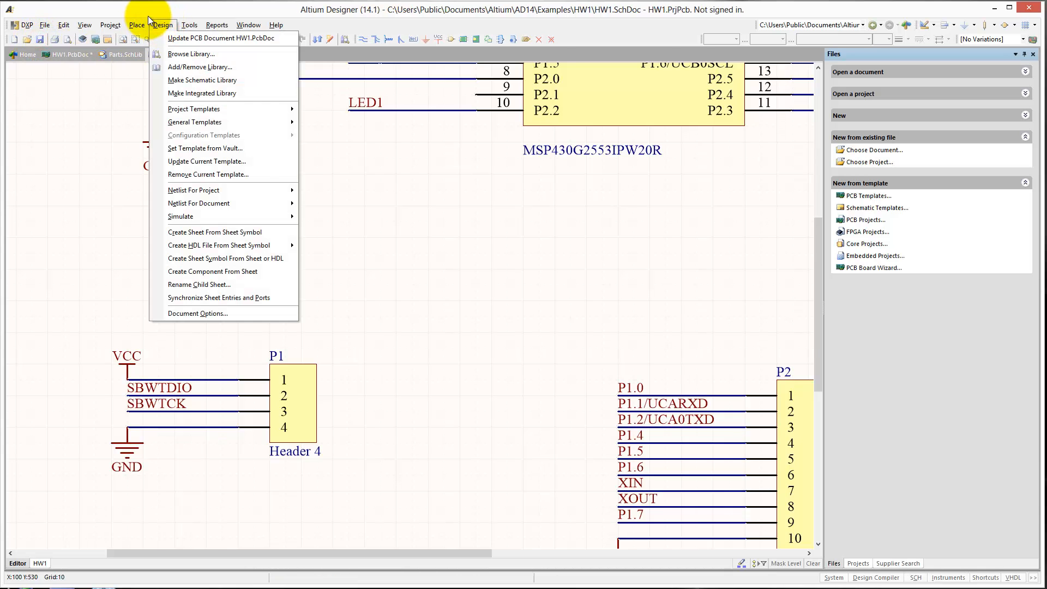
pyautogui.click(161, 24)
pyautogui.click(82, 54)
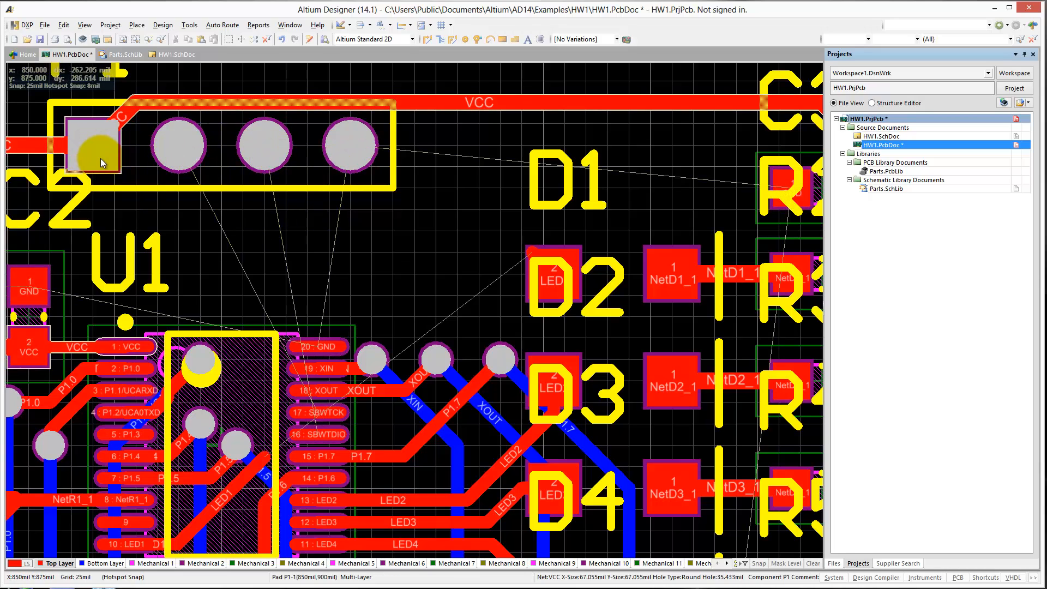
pyautogui.click(199, 24)
pyautogui.click(162, 24)
pyautogui.click(171, 49)
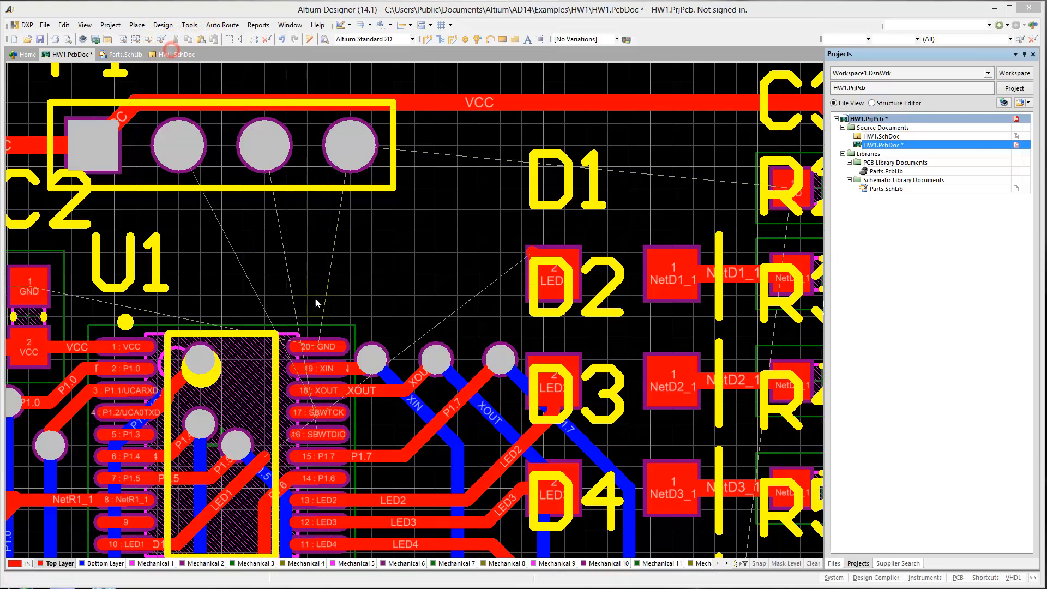
pyautogui.click(321, 267)
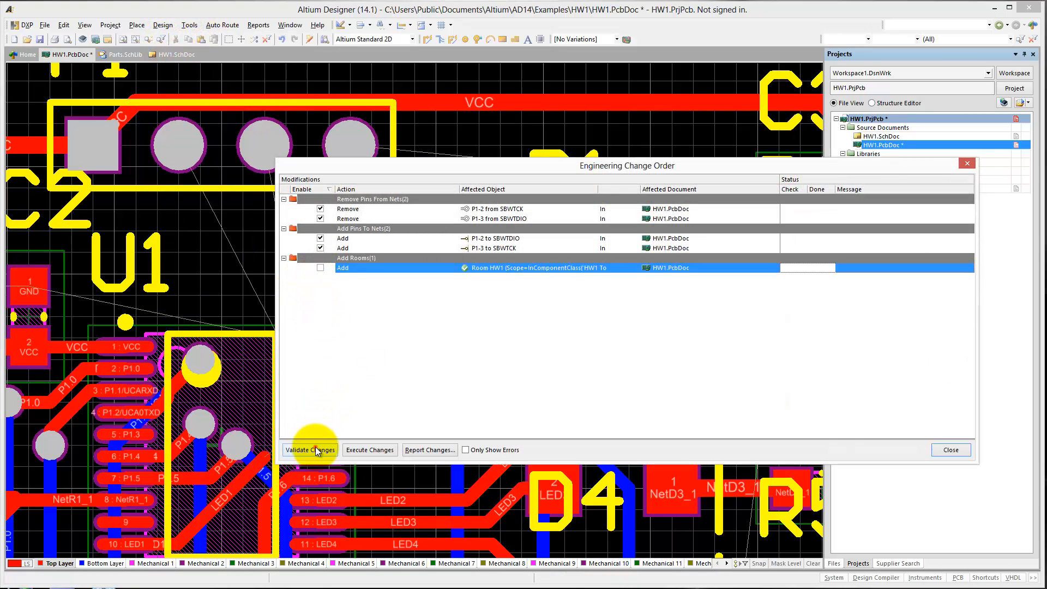
pyautogui.click(358, 451)
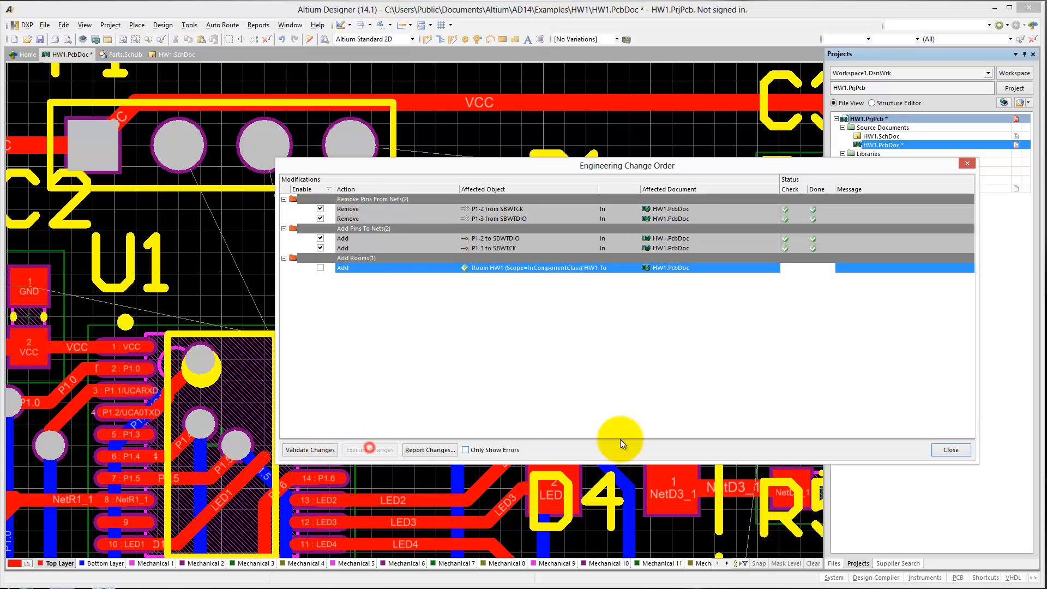
pyautogui.click(944, 446)
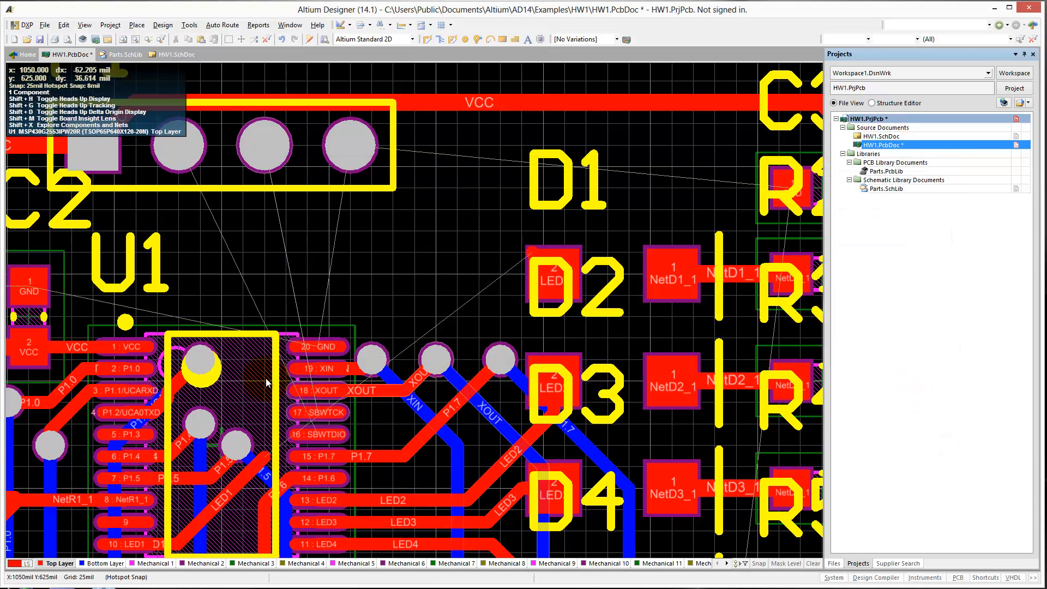
# Route SBWTDIO on Top Layer from U1 pin 16 to P1's second pad.
pyautogui.press('p')
pyautogui.press('t')
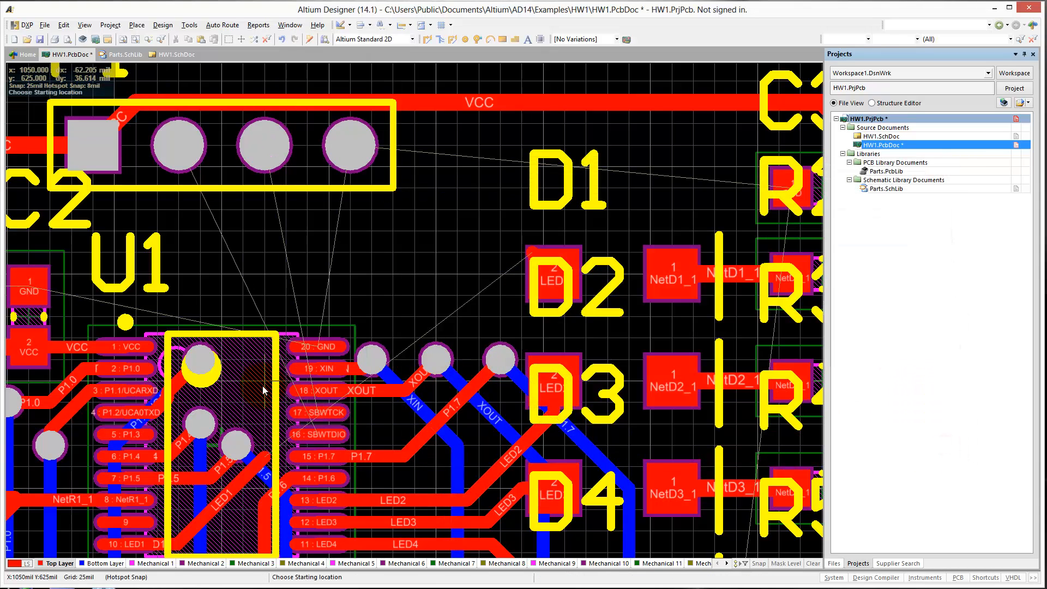
pyautogui.click(319, 435)
pyautogui.click(179, 145)
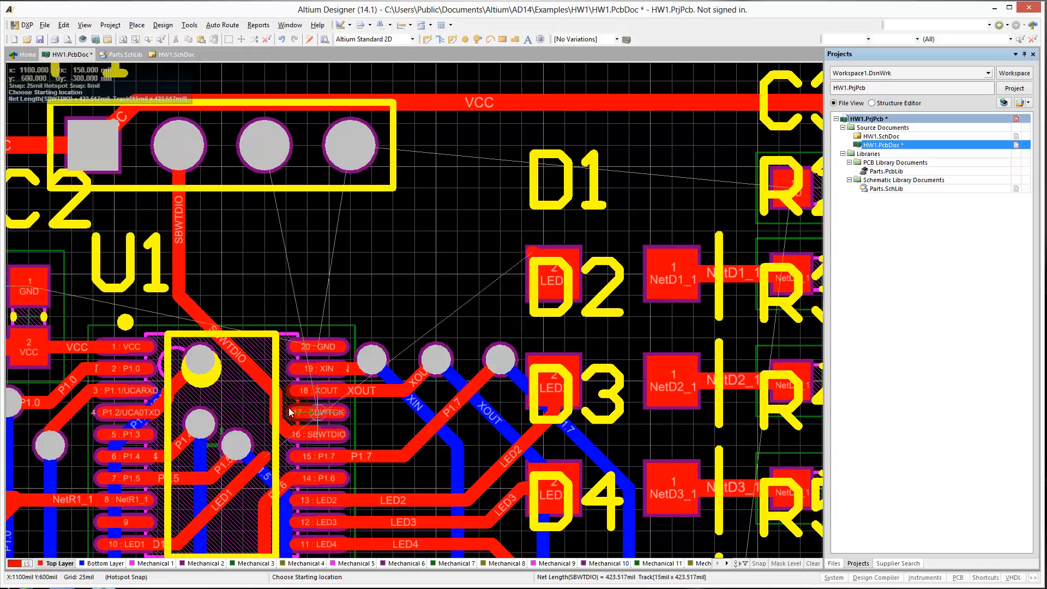
pyautogui.rightClick(289, 408)
# Delete the SBWTDIO track segments beside U1 pins 16 and 17, keeping the upper part of the route to P1.
pyautogui.keyDown('ctrl'); pyautogui.scroll(4, 289, 403); pyautogui.keyUp('ctrl')
pyautogui.moveTo(240, 423); pyautogui.dragTo(134, 398)
pyautogui.moveTo(176, 379); pyautogui.dragTo(194, 252, button='right')
pyautogui.moveTo(191, 303); pyautogui.dragTo(170, 315)
pyautogui.moveTo(289, 411); pyautogui.dragTo(290, 423)
pyautogui.press('Delete')
pyautogui.click(419, 449)
pyautogui.press('Delete')
pyautogui.click(210, 392)
pyautogui.press('Delete')
# Reconnect SBWTDIO to U1 pin 16 and route SBWTCK on Top Layer from U1 pin 17 to P1's third pad.
pyautogui.press('p')
pyautogui.press('t')
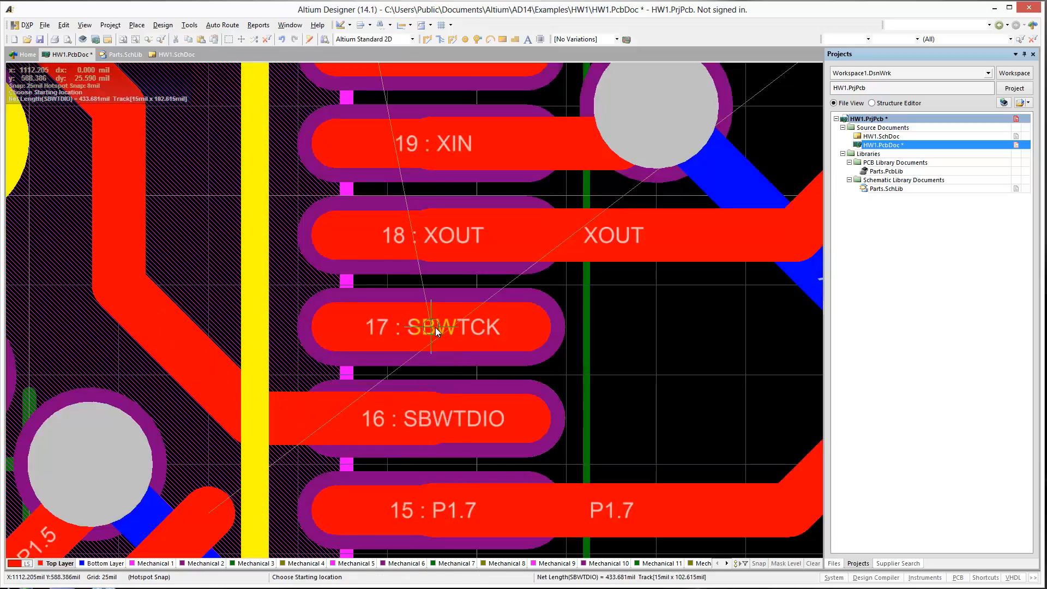
pyautogui.click(438, 330)
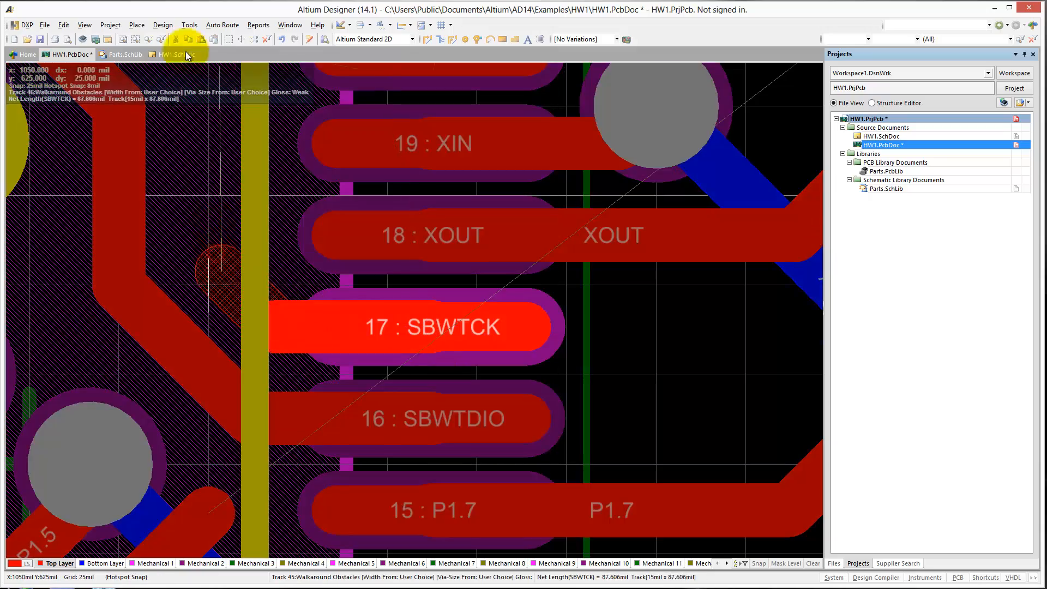
pyautogui.keyDown('ctrl'); pyautogui.scroll(-4, 186, 56); pyautogui.keyUp('ctrl')
pyautogui.click(206, 145)
pyautogui.rightClick(206, 146)
pyautogui.keyDown('ctrl'); pyautogui.scroll(-2, 142, 371); pyautogui.keyUp('ctrl')
pyautogui.moveTo(152, 541); pyautogui.dragTo(216, 257, button='right')
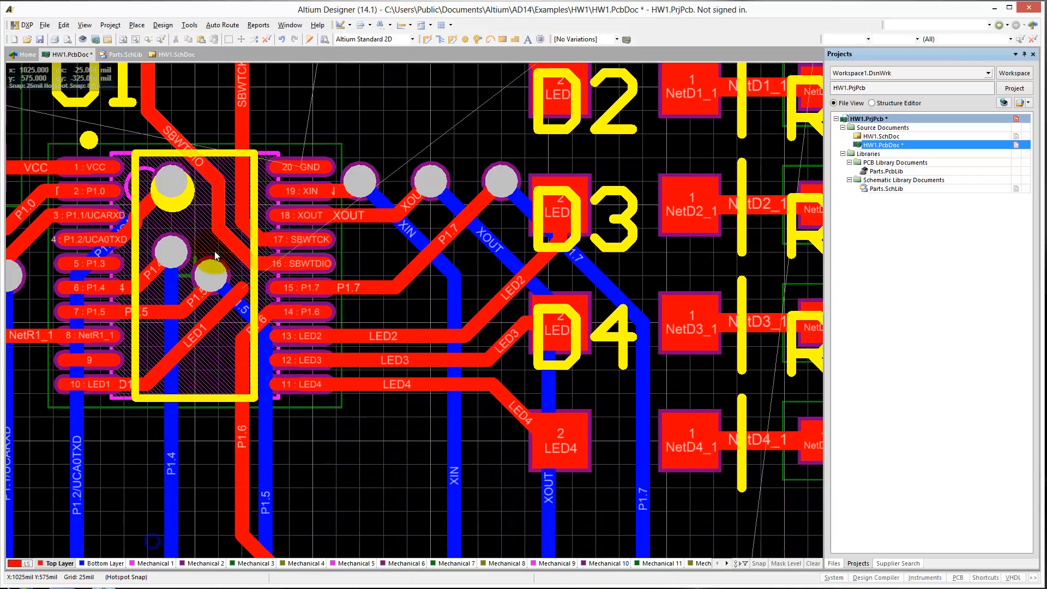
# Delete the diagonal LED1 track segment under U1 and shift the P1.6 diagonal upward so it meets P2's pad vertically.
pyautogui.click(208, 319)
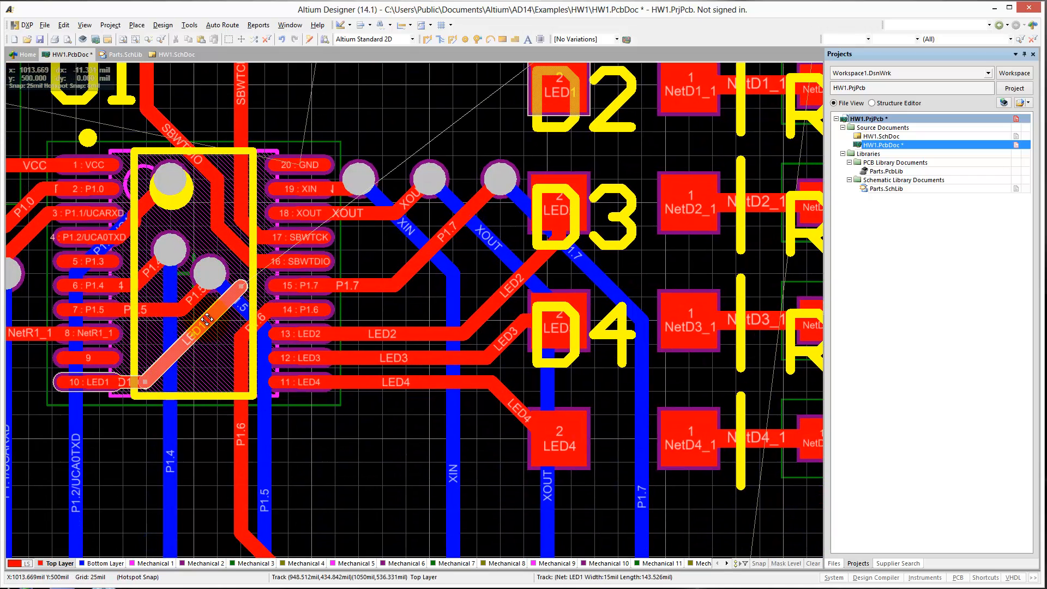
pyautogui.press('Delete')
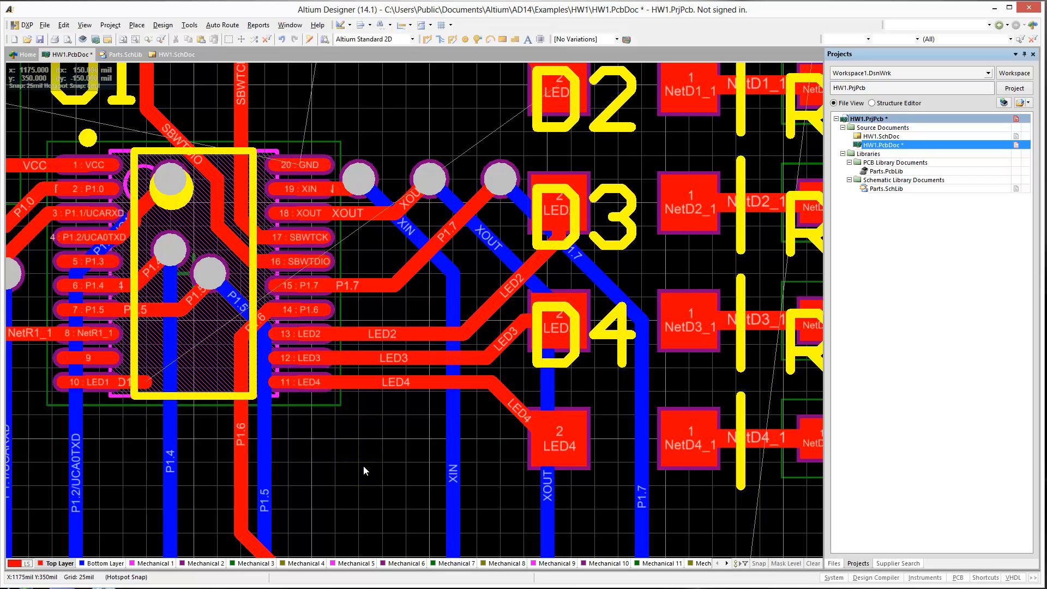
pyautogui.scroll(-2, 362, 441)
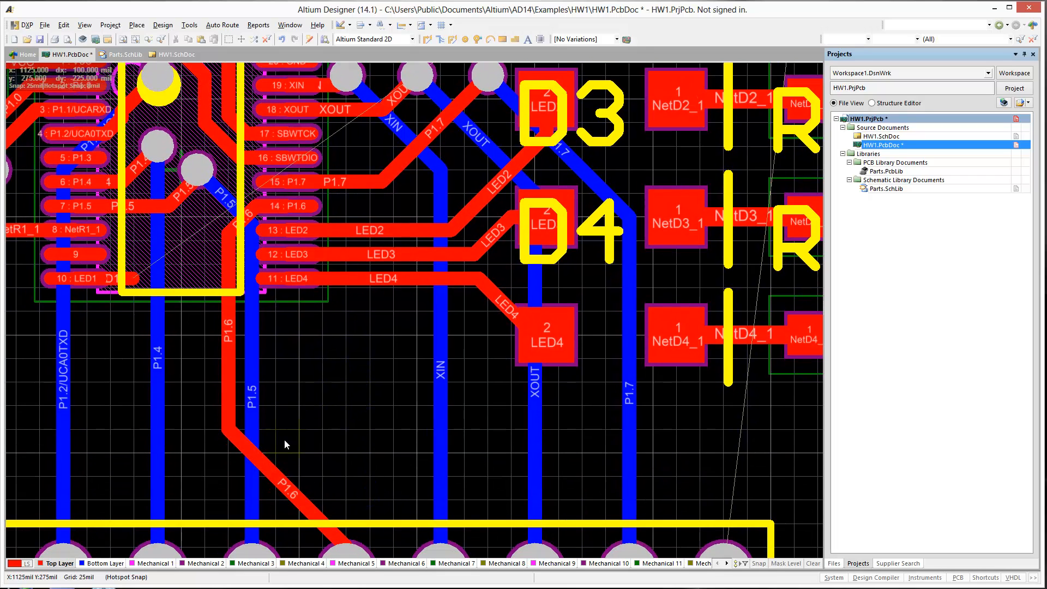
pyautogui.moveTo(289, 482); pyautogui.dragTo(310, 378)
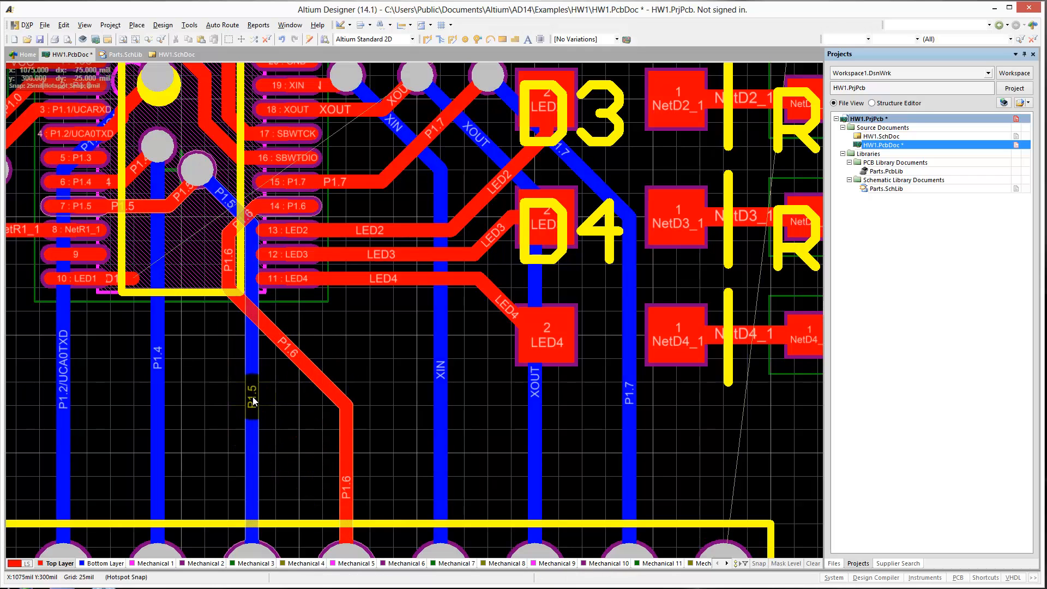
# Route LED1 on Top Layer diagonally down from the U1 pin 10 stub to a via at X 1125 mil, Y 275 mil.
pyautogui.hotkey('ctrl', 'w')
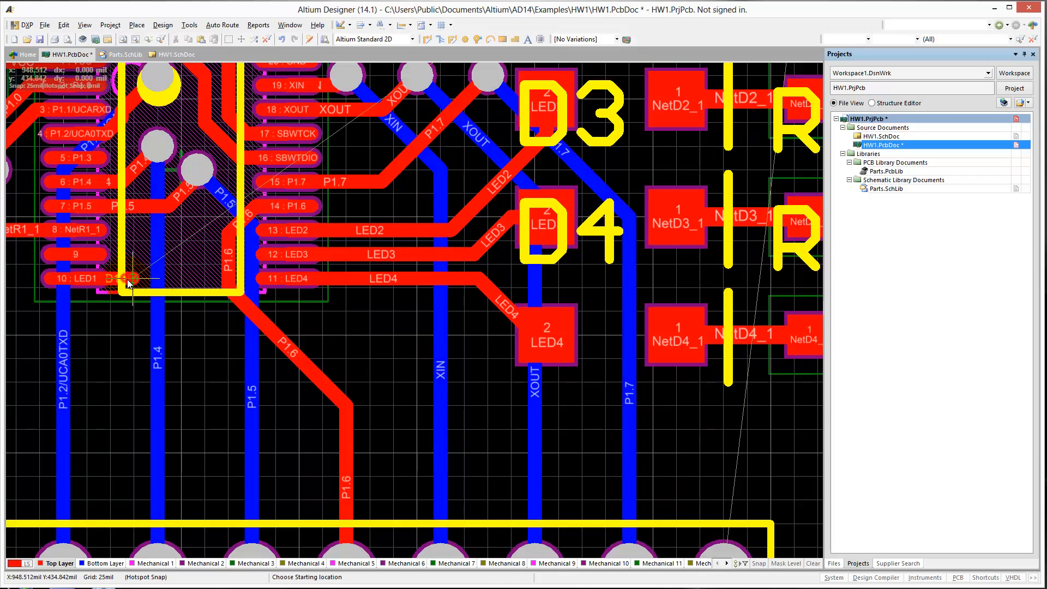
pyautogui.click(126, 279)
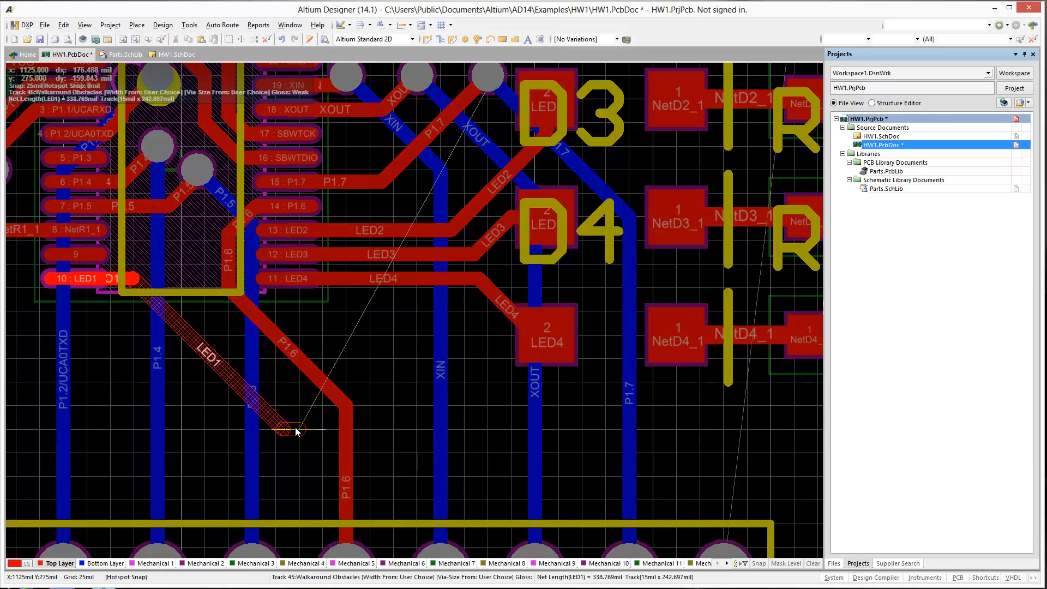
pyautogui.click(296, 428)
pyautogui.press('KP_Multiply')
pyautogui.click(296, 428)
pyautogui.rightClick(296, 428)
# Set the LED1 via below U1 to a 15 mil hole size and a 35 mil diameter.
pyautogui.doubleClick(301, 426)
pyautogui.click(475, 234)
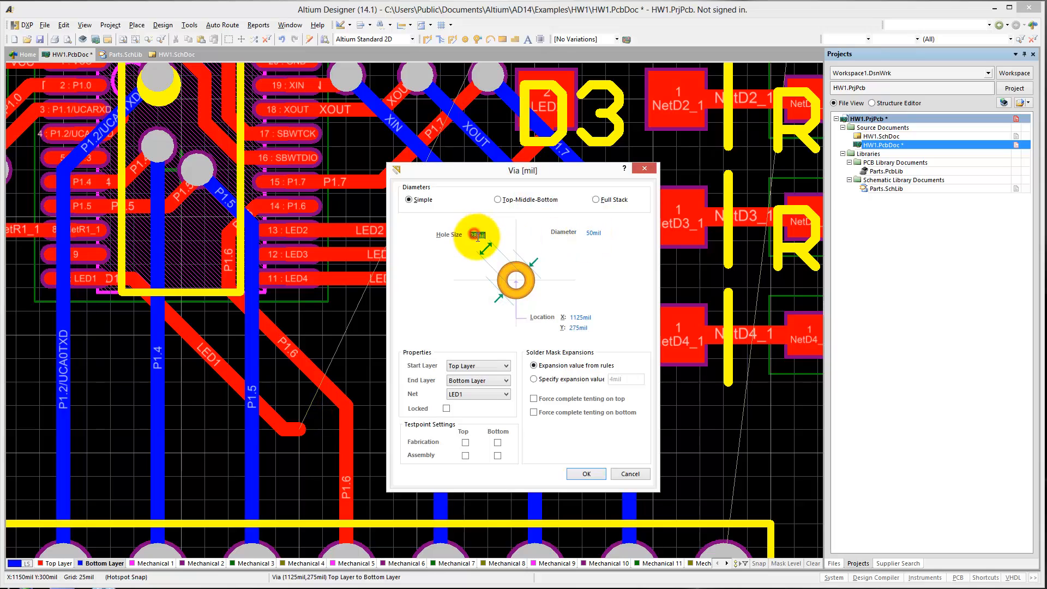
pyautogui.click(595, 234)
pyautogui.write('25')
pyautogui.press('Return')
pyautogui.doubleClick(299, 428)
pyautogui.click(319, 406)
pyautogui.click(593, 234)
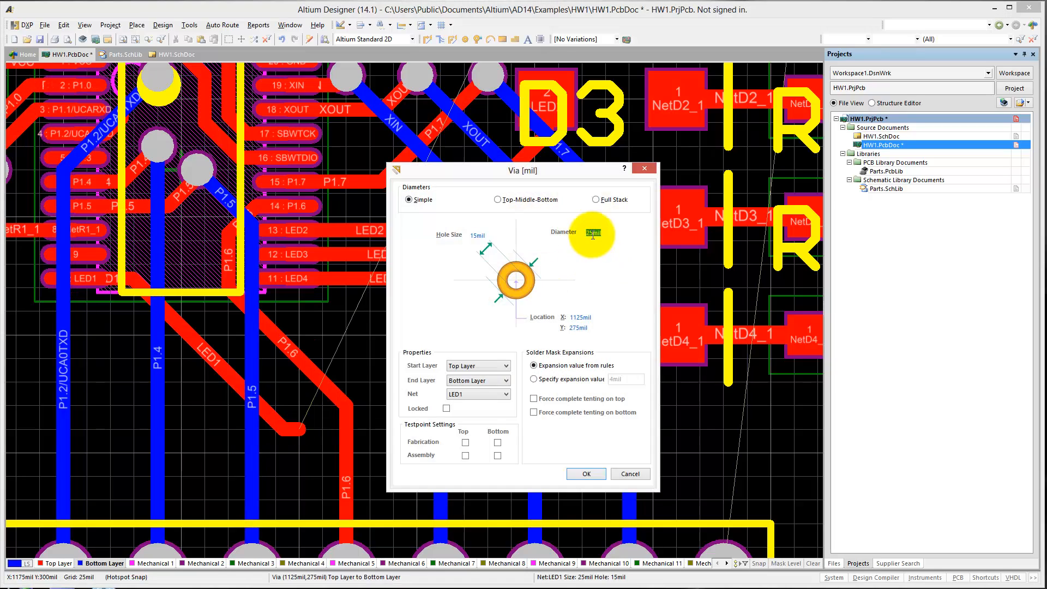
pyautogui.write('35')
pyautogui.press('Return')
# Route LED1 on Bottom Layer from the via up past U1 to a via at X 1300 mil, Y 750 mil, finishing on Top Layer at D1's pad 2.
pyautogui.press('p')
pyautogui.press('t')
pyautogui.click(299, 428)
pyautogui.scroll(5, 322, 339)
pyautogui.click(346, 287)
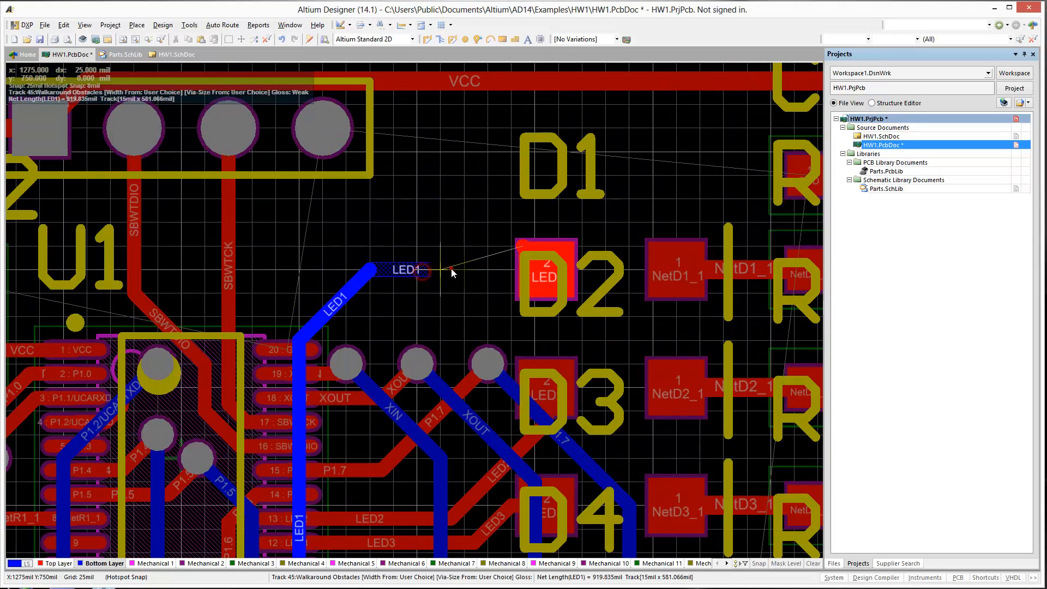
pyautogui.press('KP_Multiply')
pyautogui.click(471, 266)
pyautogui.doubleClick(544, 267)
pyautogui.press('Escape')
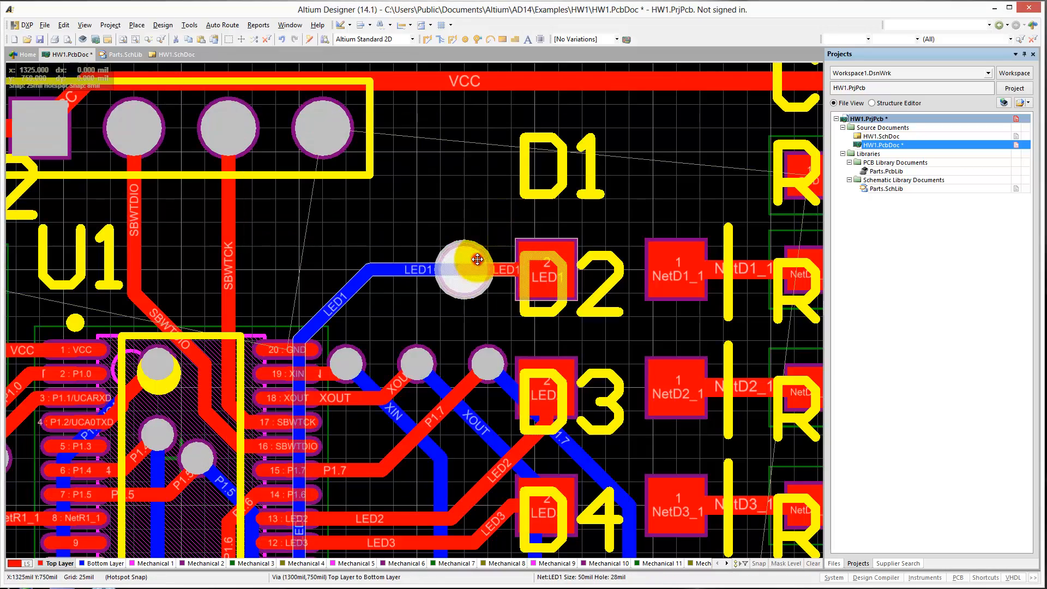
# Shrink the LED1 via beside D1's pad to the size of the other vias, with a 15 mil hole.
pyautogui.doubleClick(474, 262)
pyautogui.hotkey('shift', 'Tab')
pyautogui.write('15')
pyautogui.press('Return')
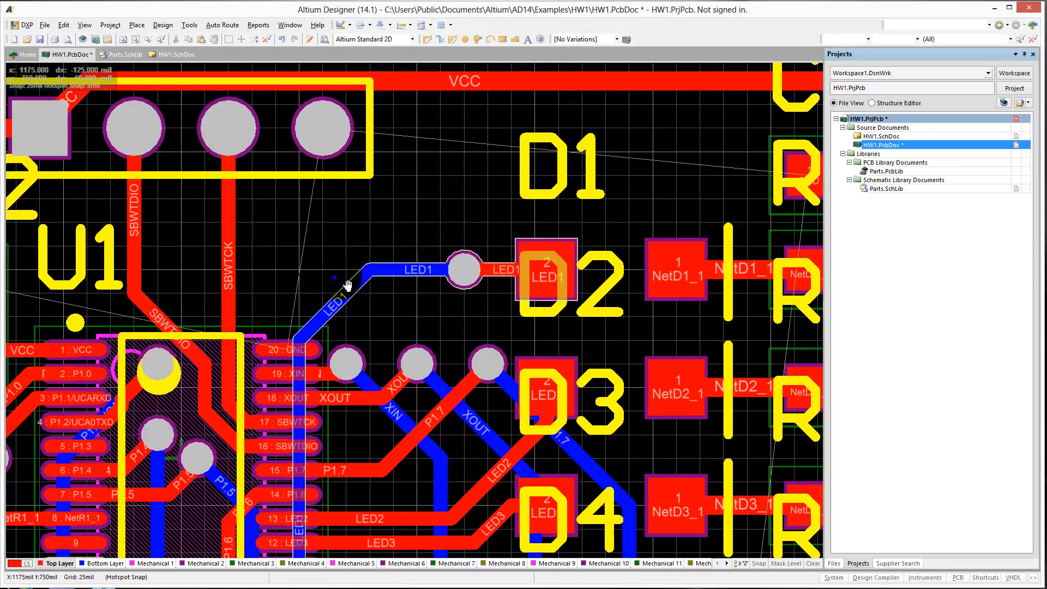
# Set up a solid polygon pour on Bottom Layer connected to GND with Pour Over All Same Net Objects.
pyautogui.keyDown('ctrl'); pyautogui.scroll(-5, 404, 338); pyautogui.keyUp('ctrl')
pyautogui.moveTo(359, 433); pyautogui.dragTo(387, 410, button='right')
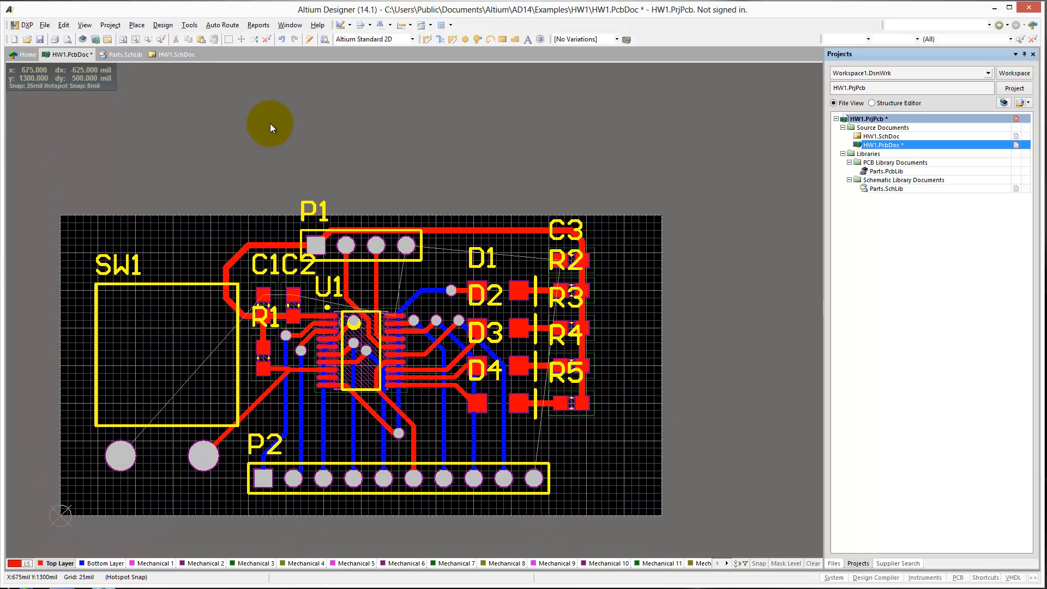
pyautogui.click(101, 563)
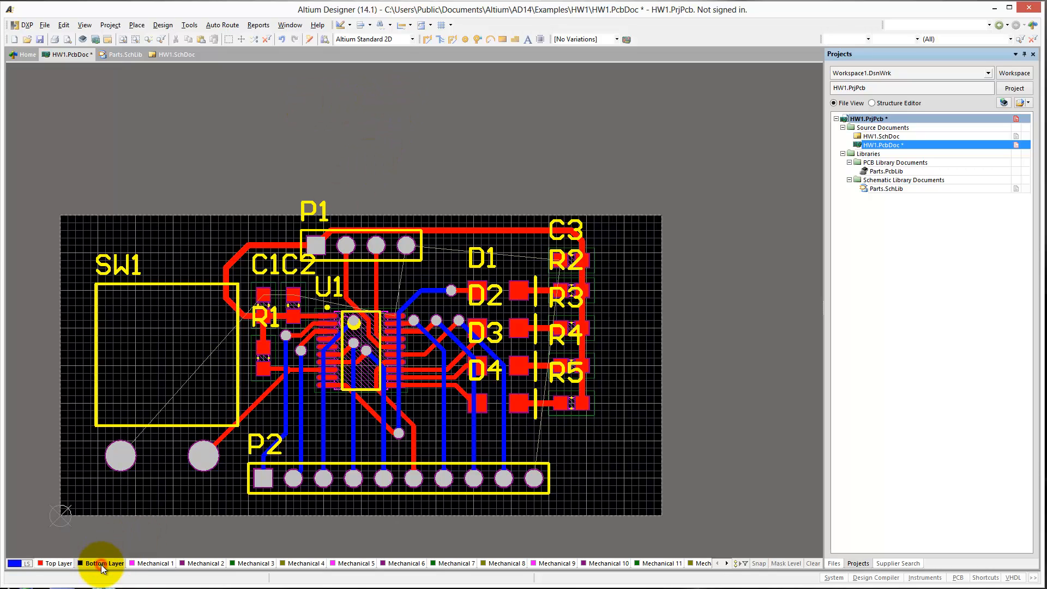
pyautogui.click(516, 38)
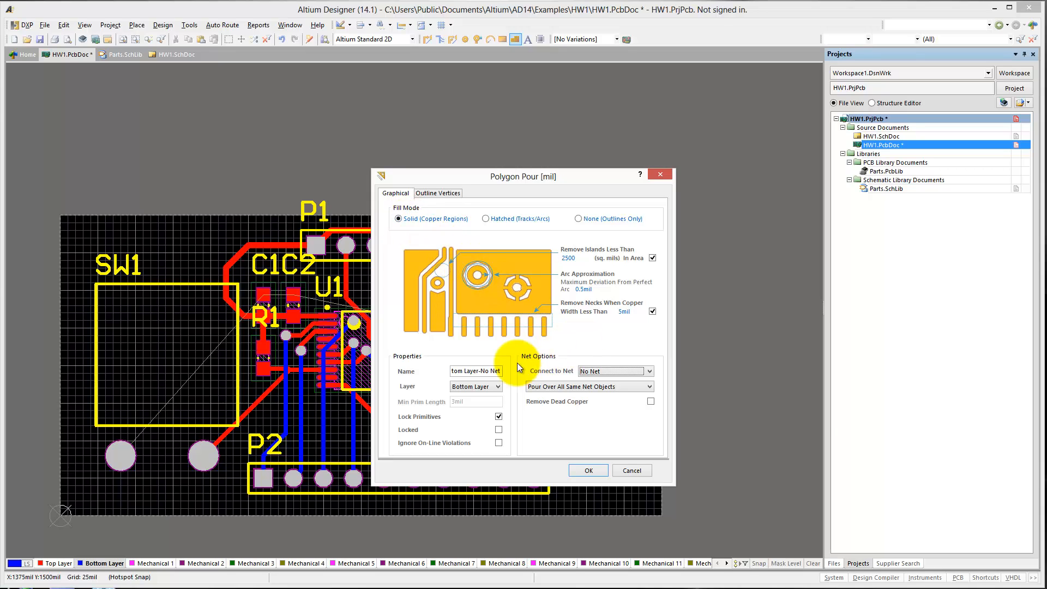
pyautogui.click(596, 372)
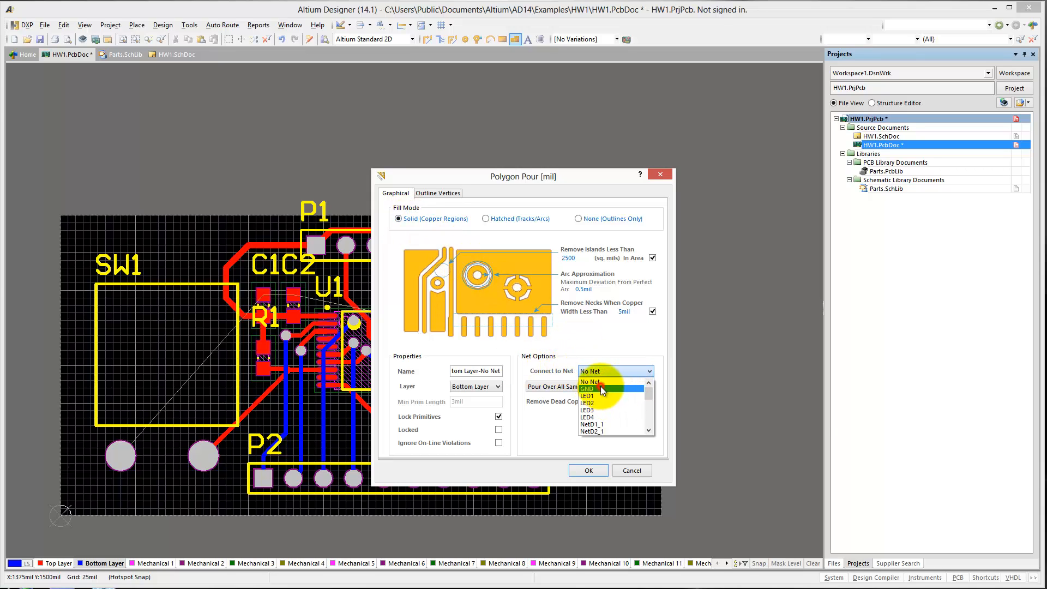
pyautogui.click(600, 388)
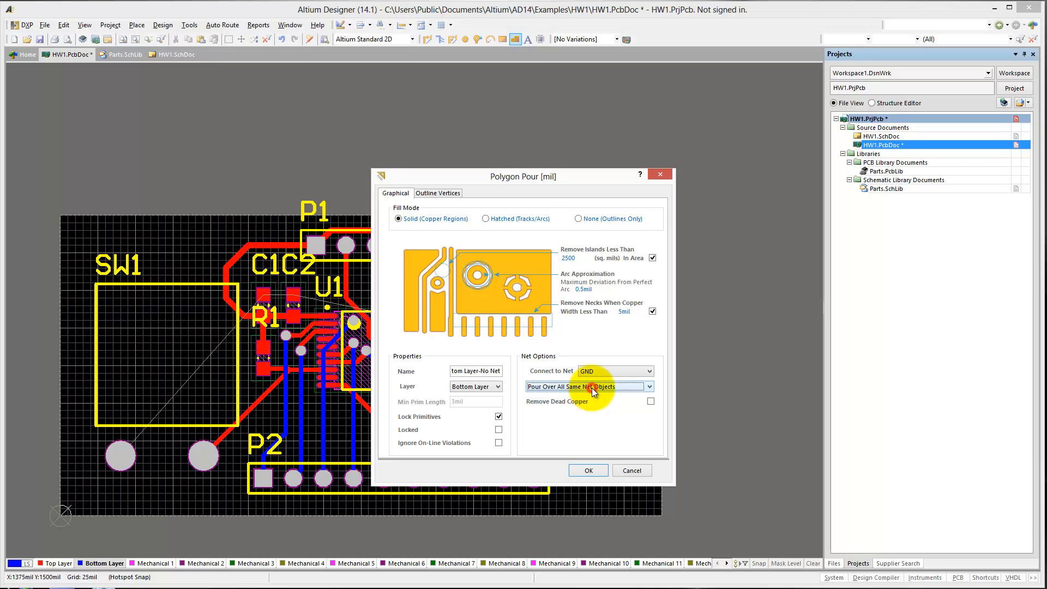
pyautogui.click(591, 387)
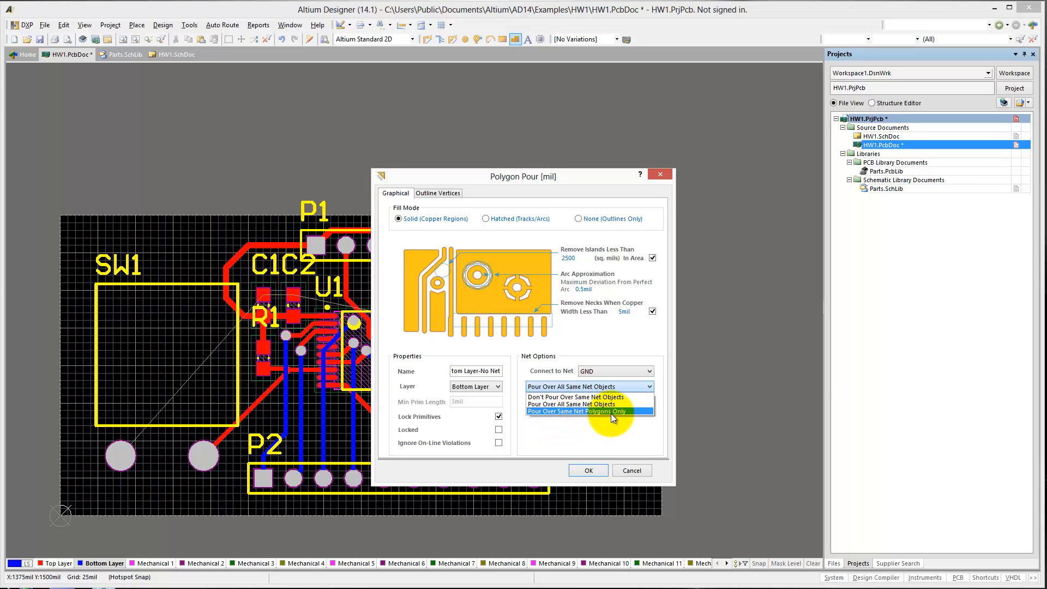
pyautogui.click(567, 404)
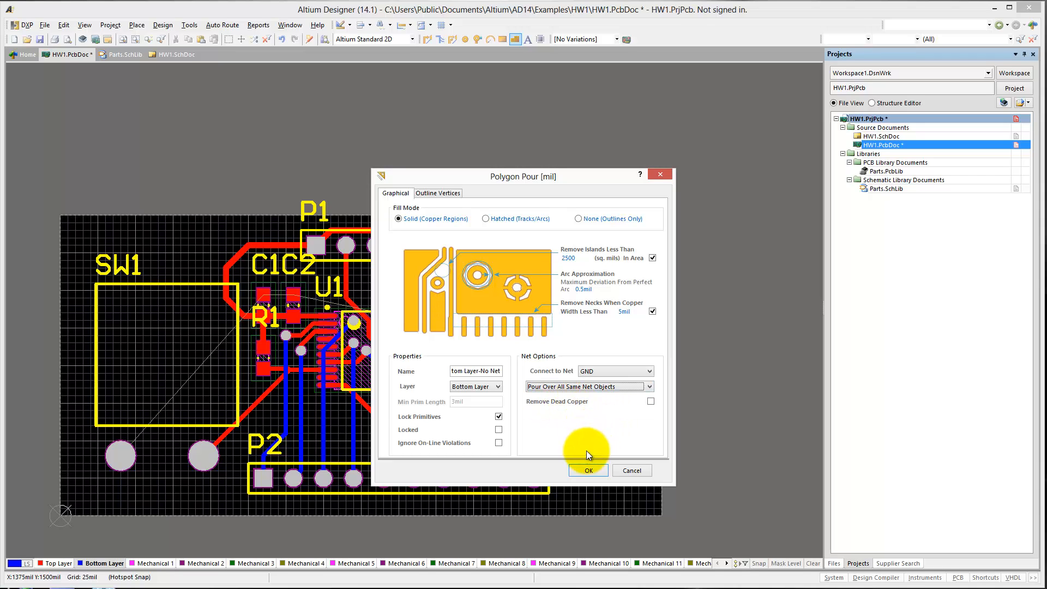
pyautogui.click(591, 469)
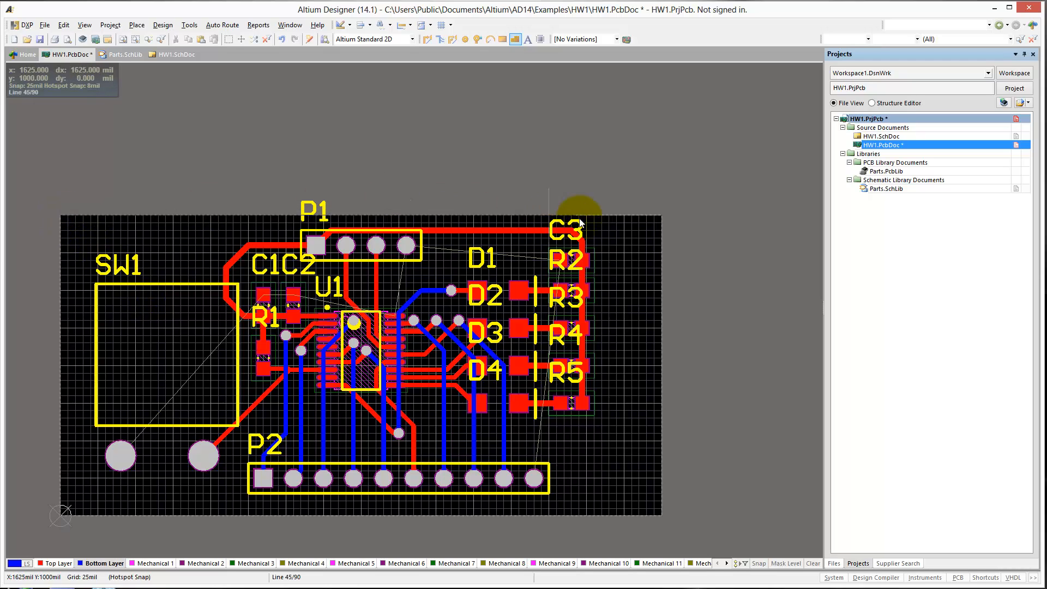
# Outline the GND polygon along the board's corners and close it to pour the copper.
pyautogui.click(663, 215)
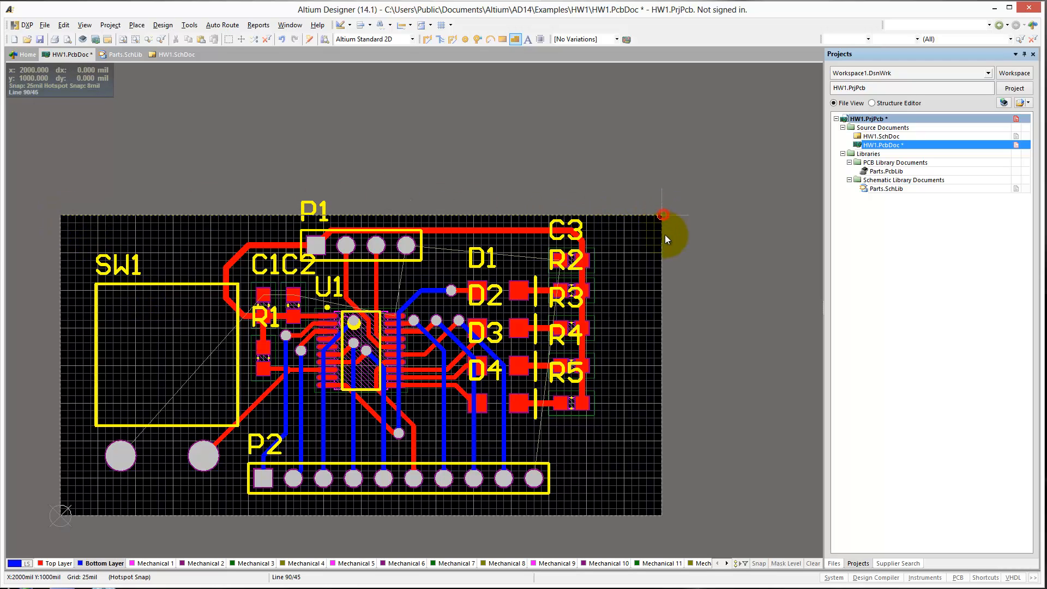
pyautogui.click(660, 515)
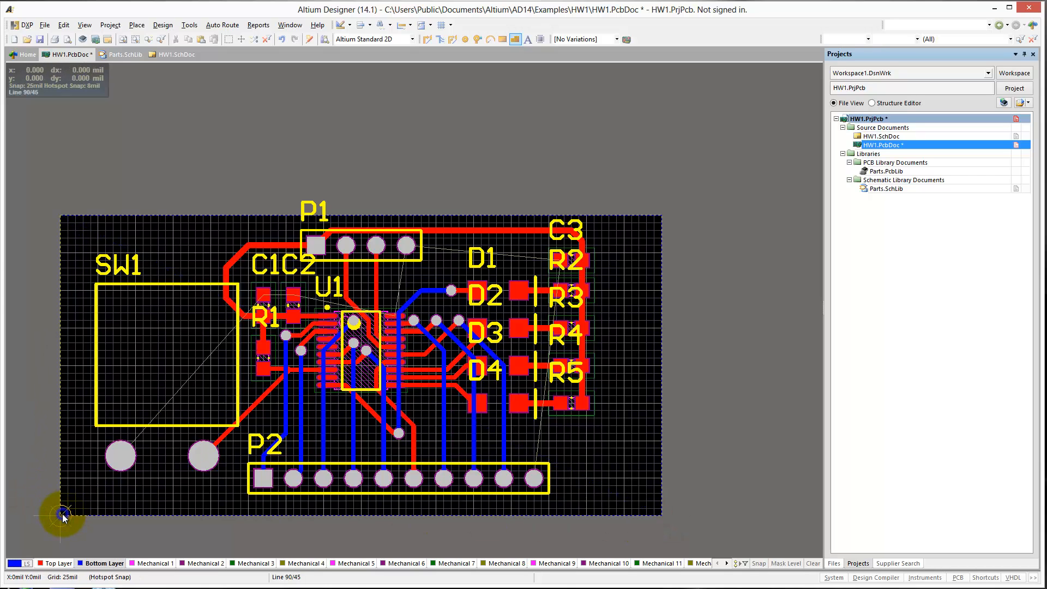
pyautogui.rightClick(61, 516)
pyautogui.click(21, 380)
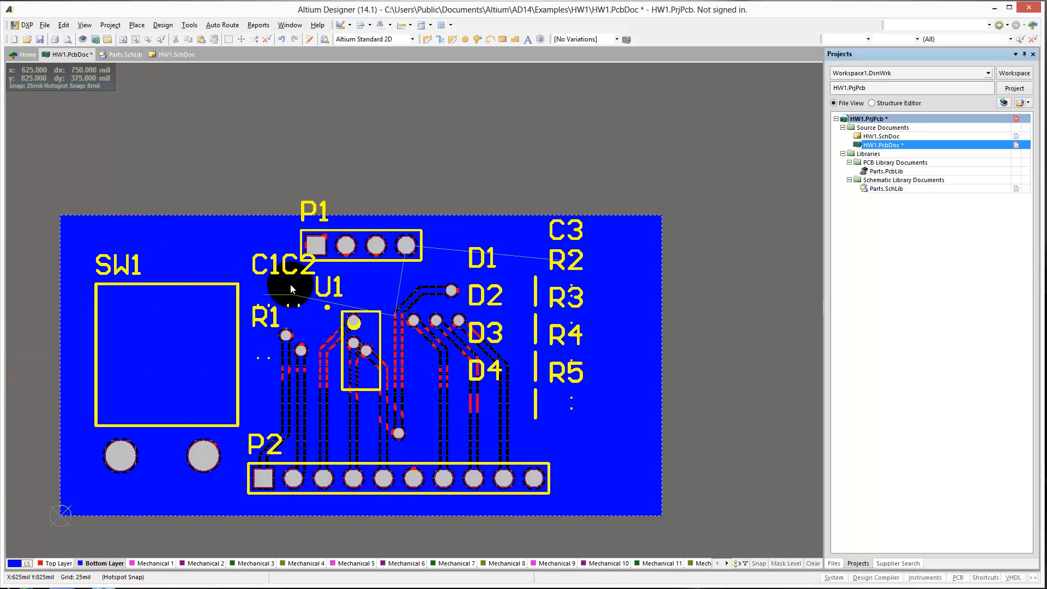
# Route GND on Top Layer about 90 mil from C3's GND pad toward D1 and end it in a via to Bottom Layer.
pyautogui.keyDown('ctrl'); pyautogui.scroll(6, 378, 270); pyautogui.keyUp('ctrl')
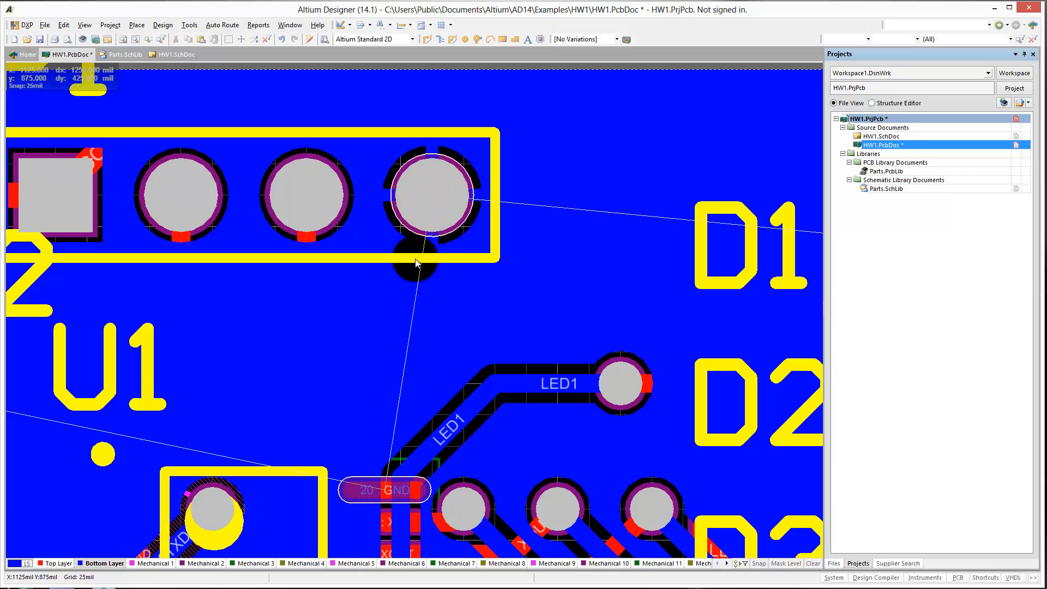
pyautogui.keyDown('ctrl'); pyautogui.scroll(-3, 472, 263); pyautogui.keyUp('ctrl')
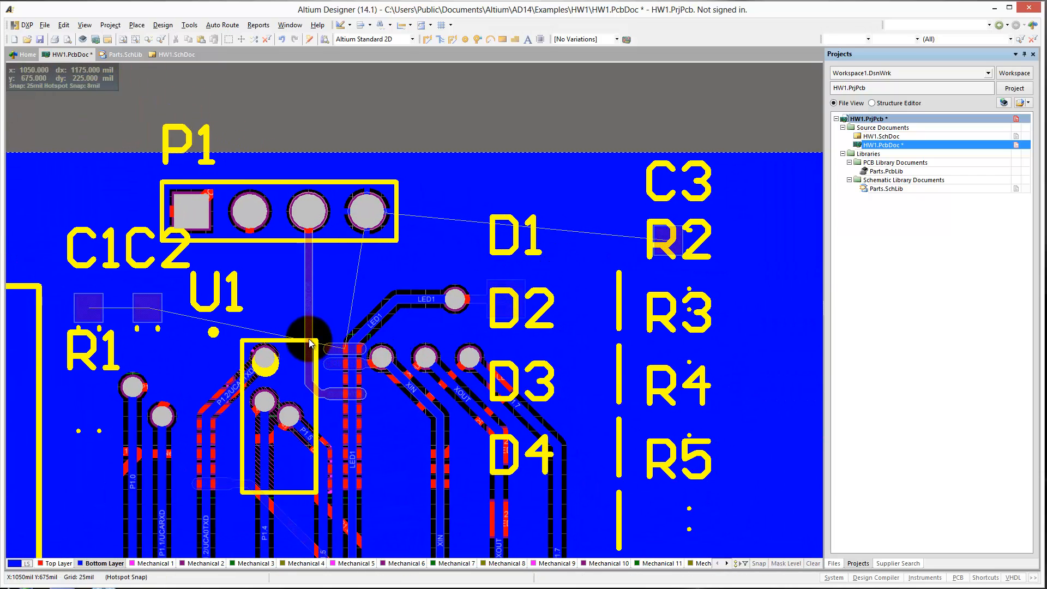
pyautogui.press('KP_Multiply')
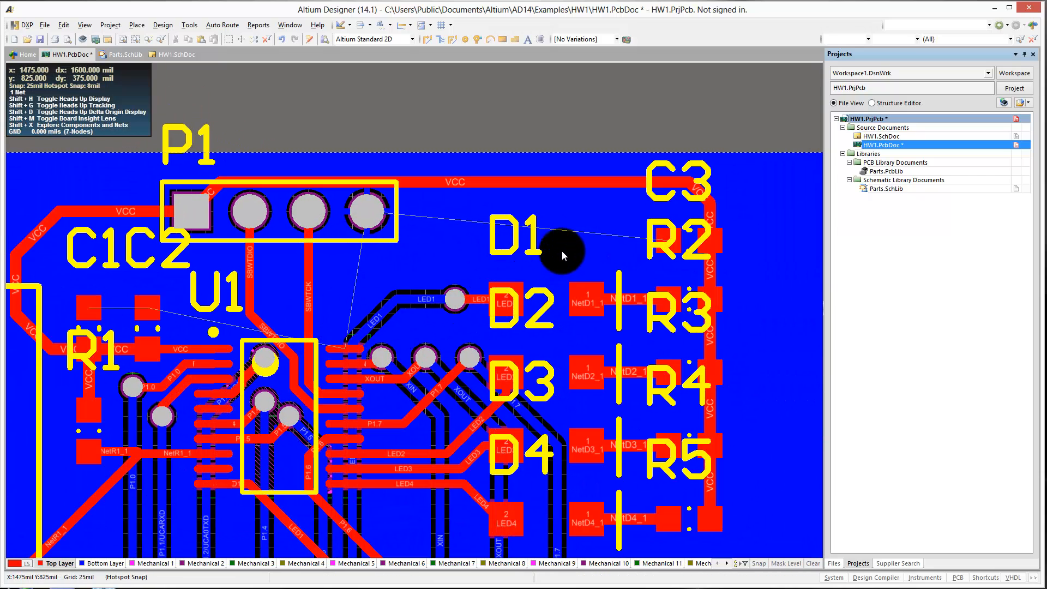
pyautogui.press('p')
pyautogui.press('t')
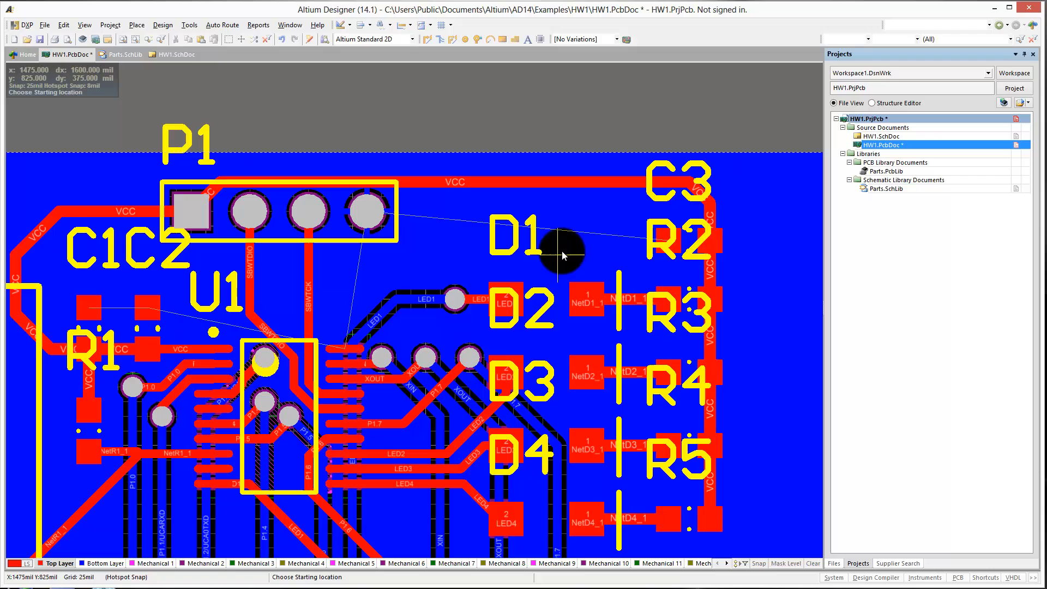
pyautogui.click(667, 240)
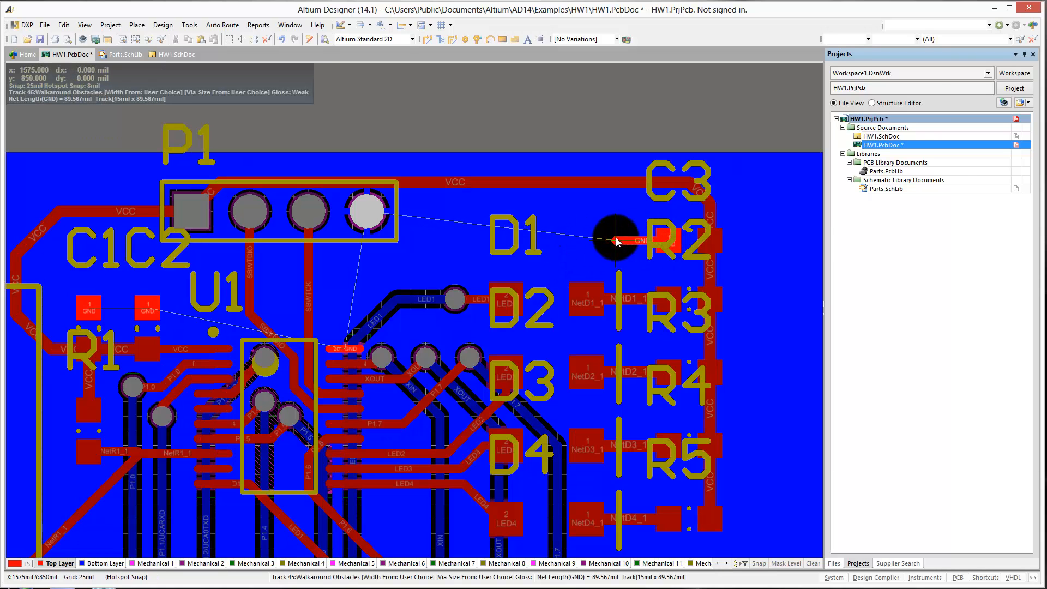
pyautogui.press('KP_Multiply')
pyautogui.rightClick(616, 238)
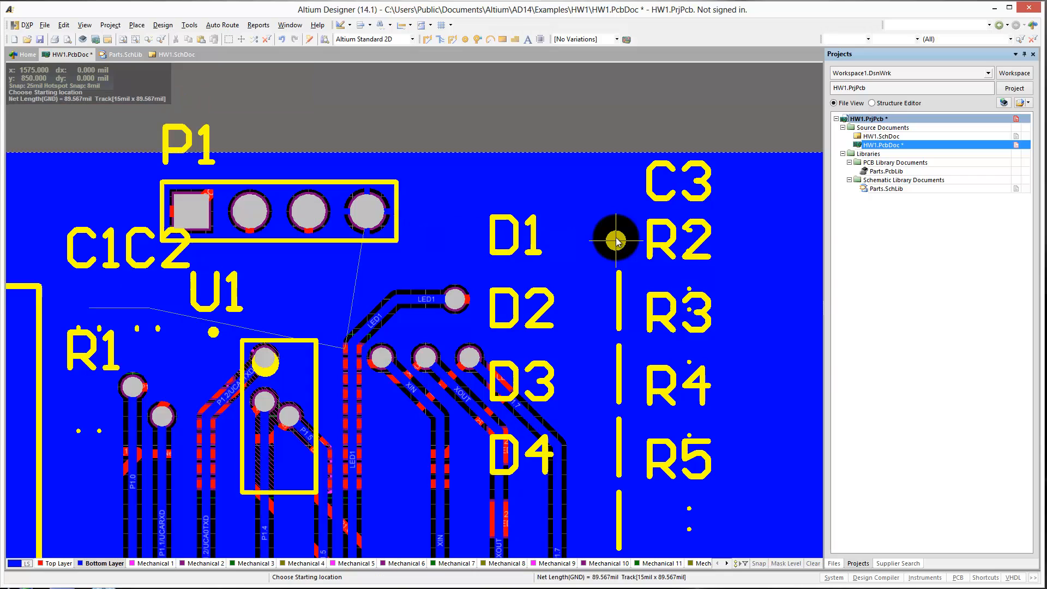
pyautogui.press('KP_Multiply')
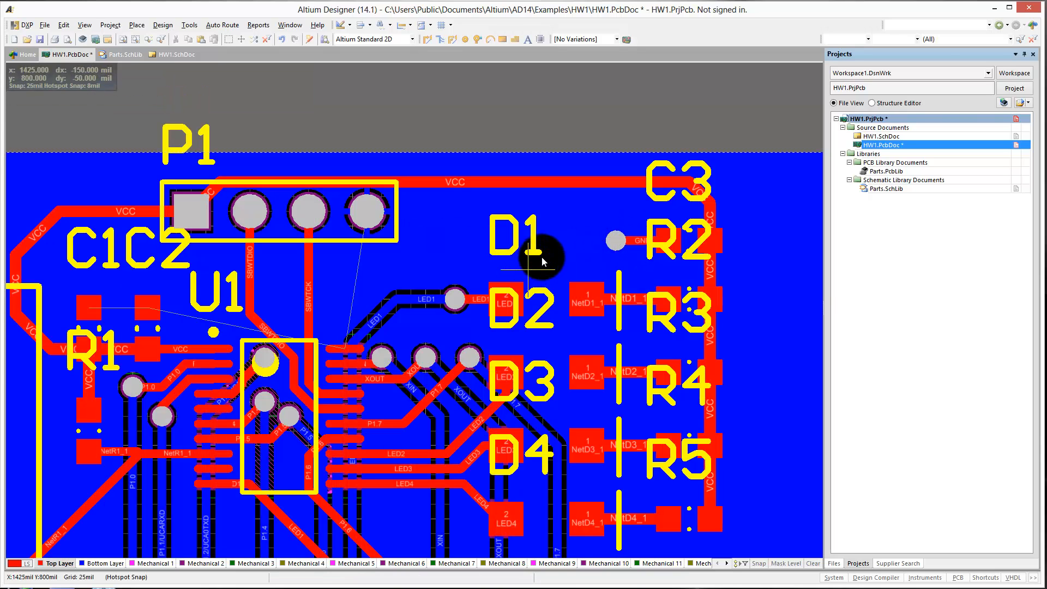
pyautogui.click(616, 240)
pyautogui.press('KP_Multiply')
pyautogui.press('KP_Multiply')
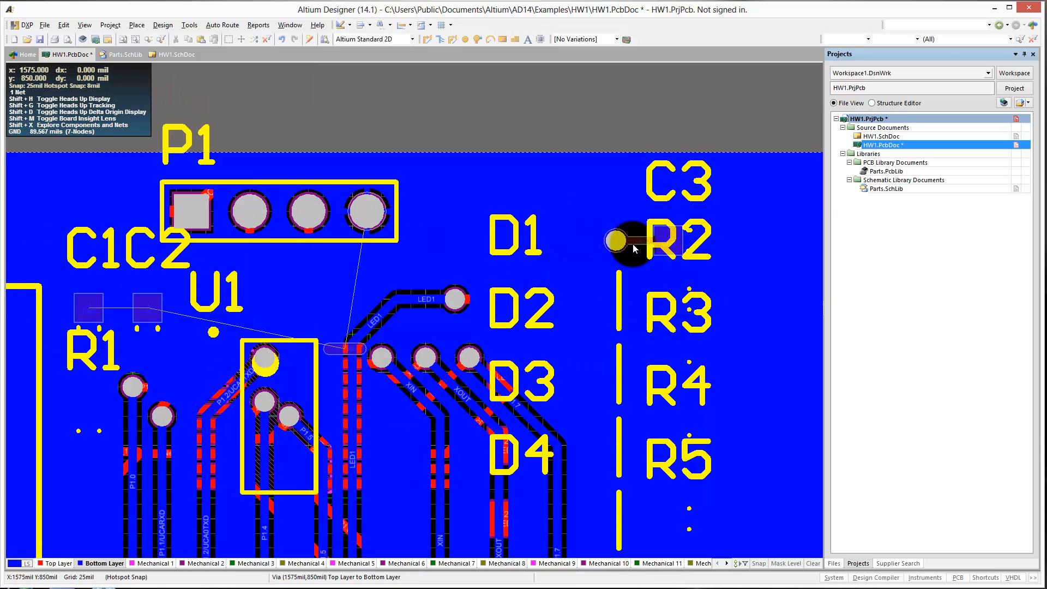
# Route GND on Top Layer about 90 mil upward from U1 pin 20 and end it in a via to Bottom Layer.
pyautogui.moveTo(378, 313); pyautogui.dragTo(425, 279, button='right')
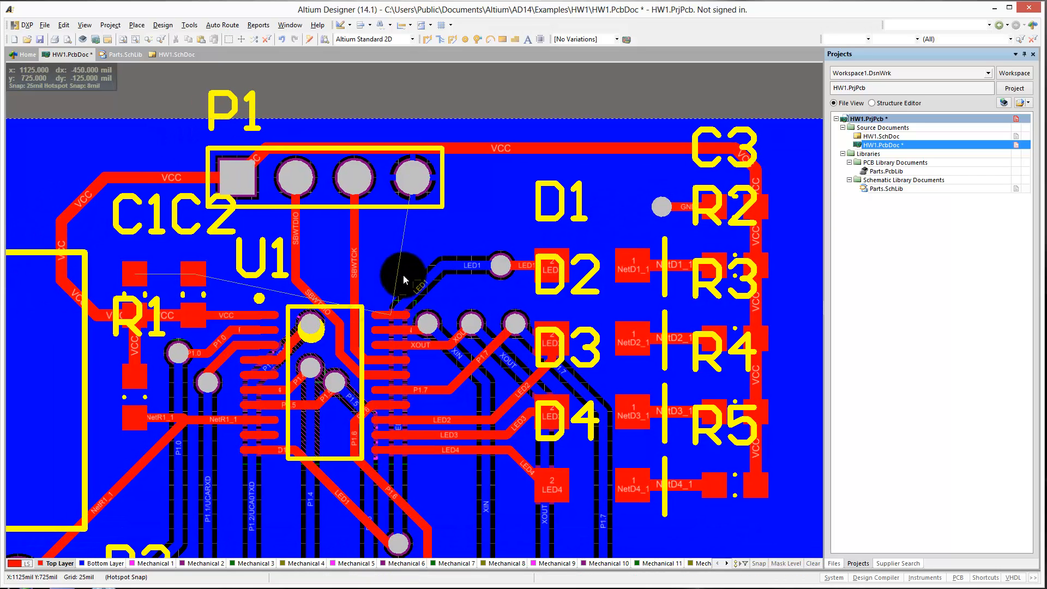
pyautogui.click(390, 315)
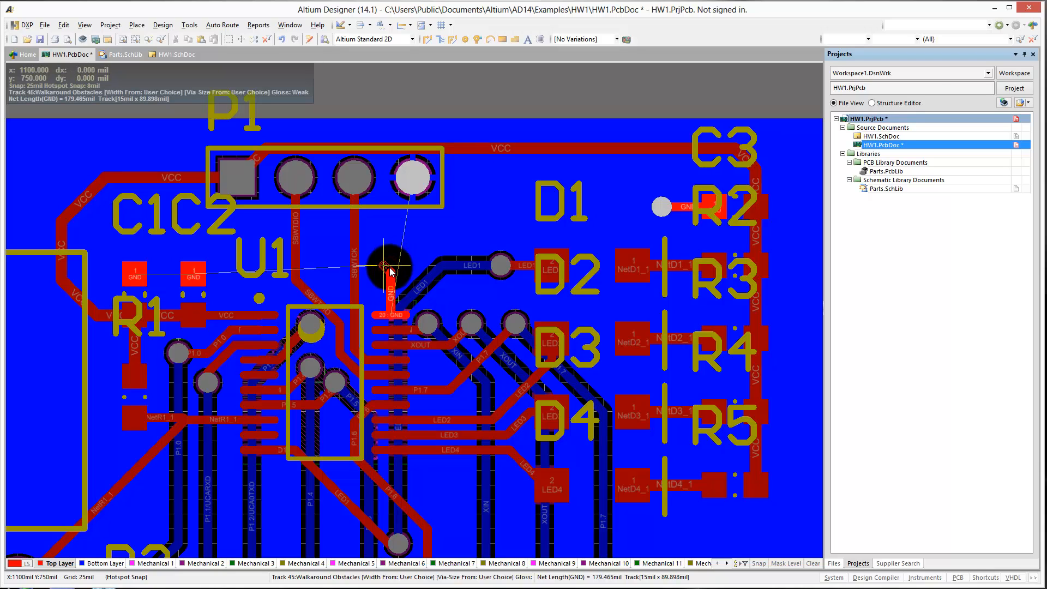
pyautogui.press('KP_Multiply')
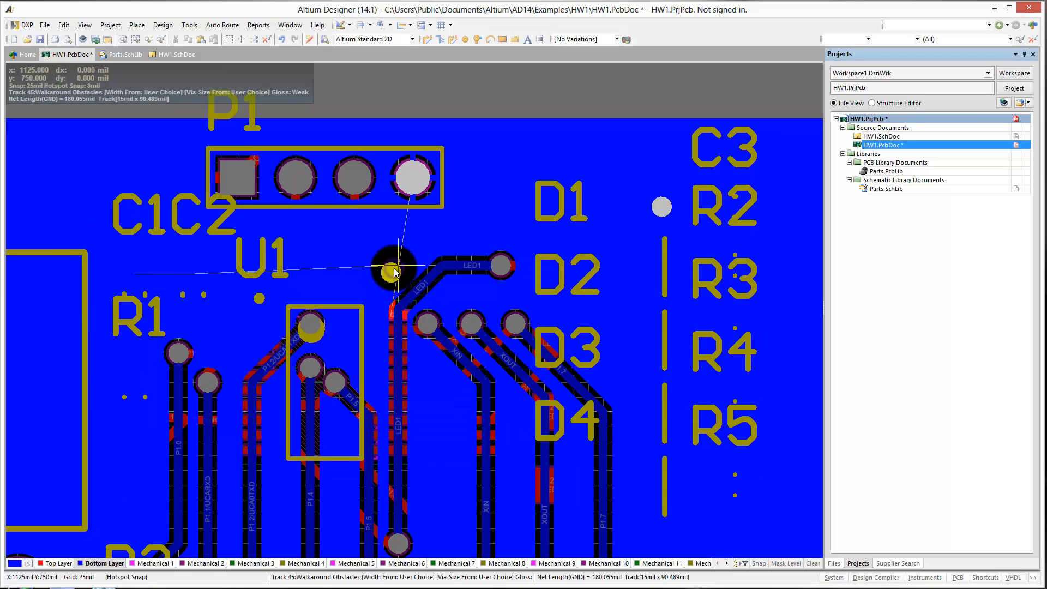
pyautogui.click(394, 271)
# Route GND on Top Layer about 65 mil upward from C2's GND pad and end it in a via to Bottom Layer.
pyautogui.moveTo(164, 283); pyautogui.dragTo(271, 289, button='right')
pyautogui.press('KP_Multiply')
pyautogui.press('p')
pyautogui.press('t')
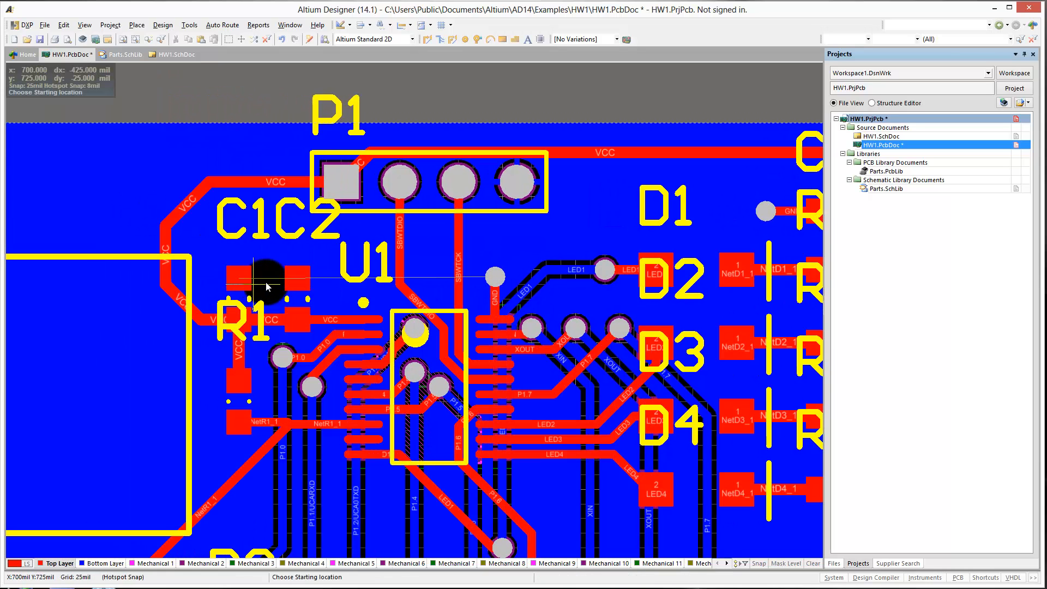
pyautogui.click(297, 276)
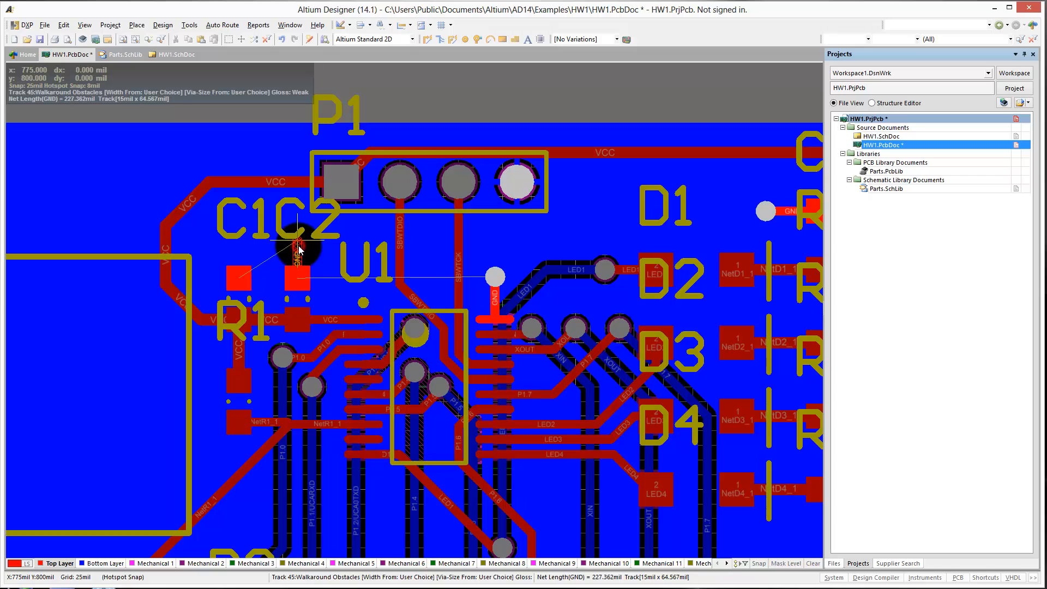
pyautogui.click(297, 244)
pyautogui.rightClick(295, 250)
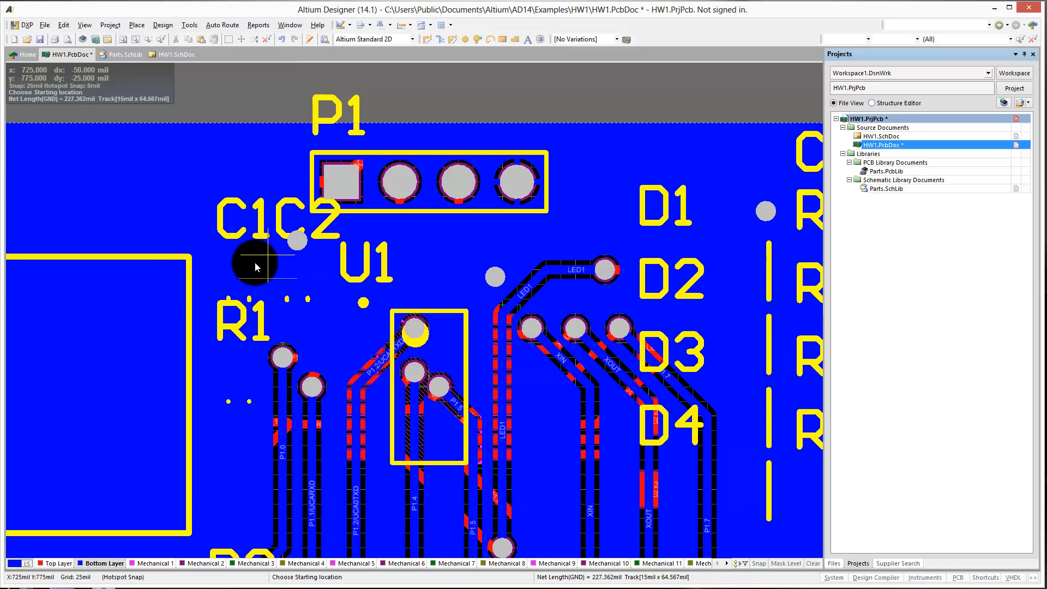
# Route GND about 65 mil upward from C1's GND pad to a via to Bottom Layer, and return to Top Layer.
pyautogui.click(242, 278)
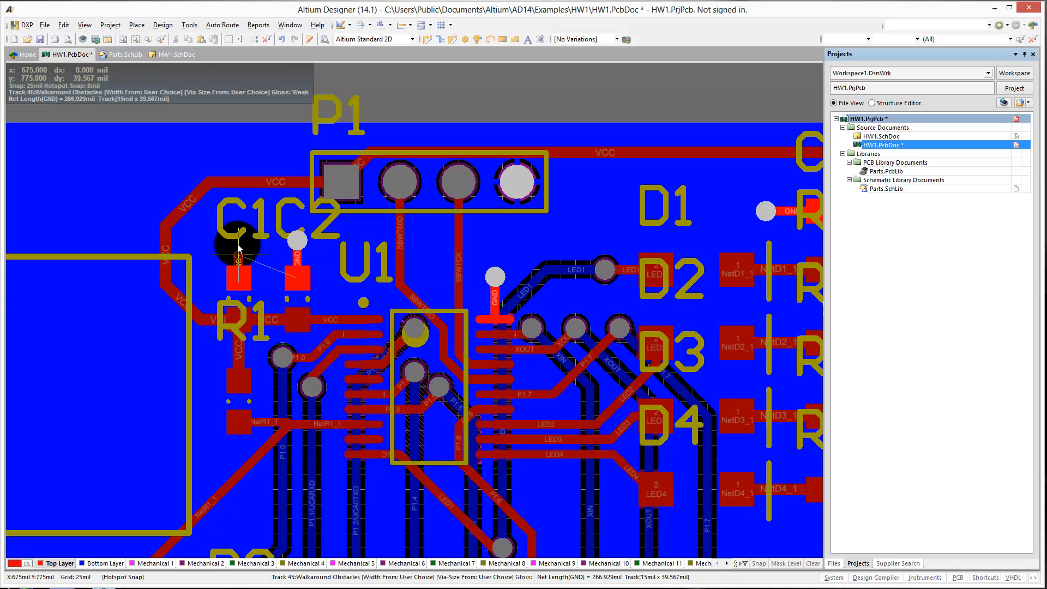
pyautogui.press('KP_Multiply')
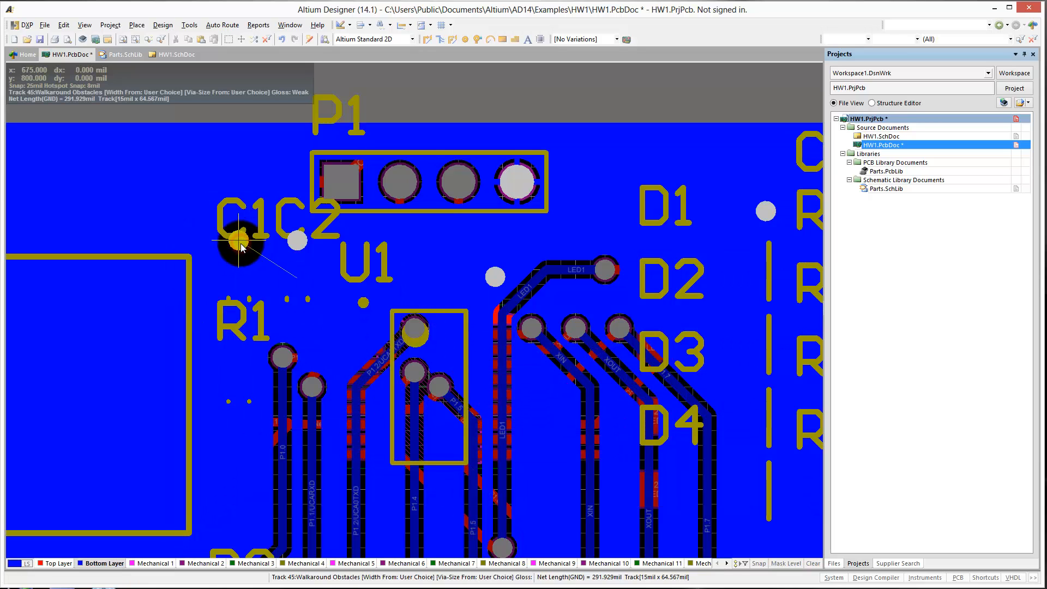
pyautogui.keyDown('ctrl'); pyautogui.scroll(-1, 242, 247); pyautogui.keyUp('ctrl')
pyautogui.keyDown('ctrl'); pyautogui.scroll(-4, 260, 266); pyautogui.keyUp('ctrl')
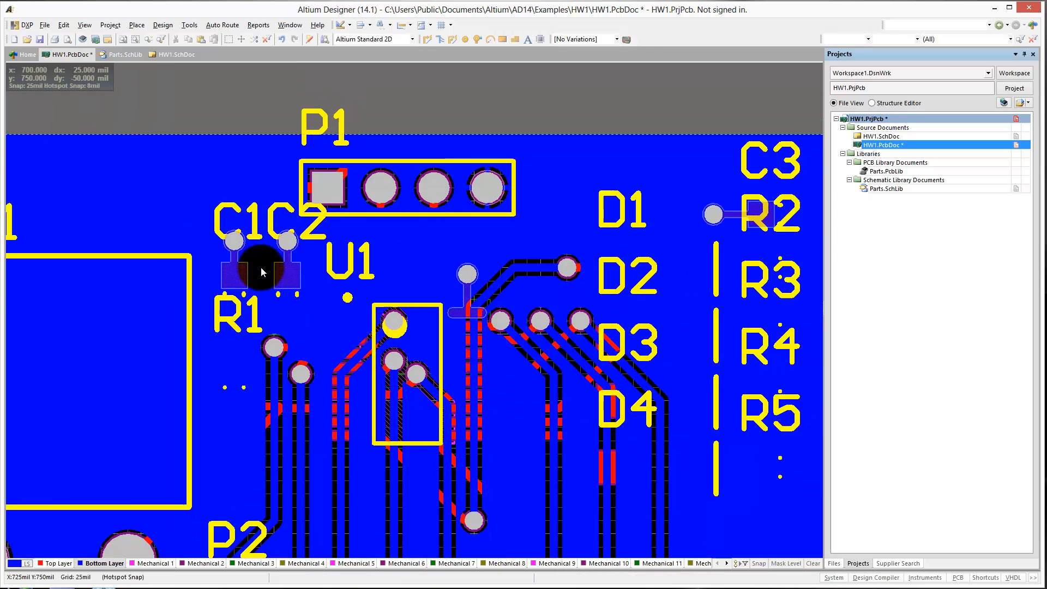
pyautogui.keyDown('ctrl'); pyautogui.scroll(2, 282, 316); pyautogui.keyUp('ctrl')
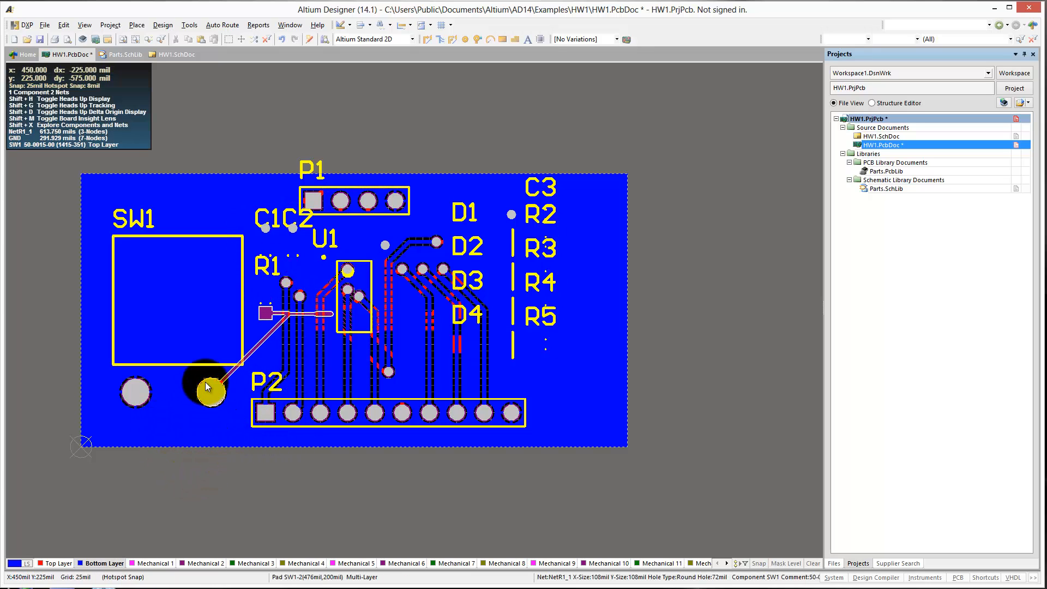
pyautogui.press('KP_Multiply')
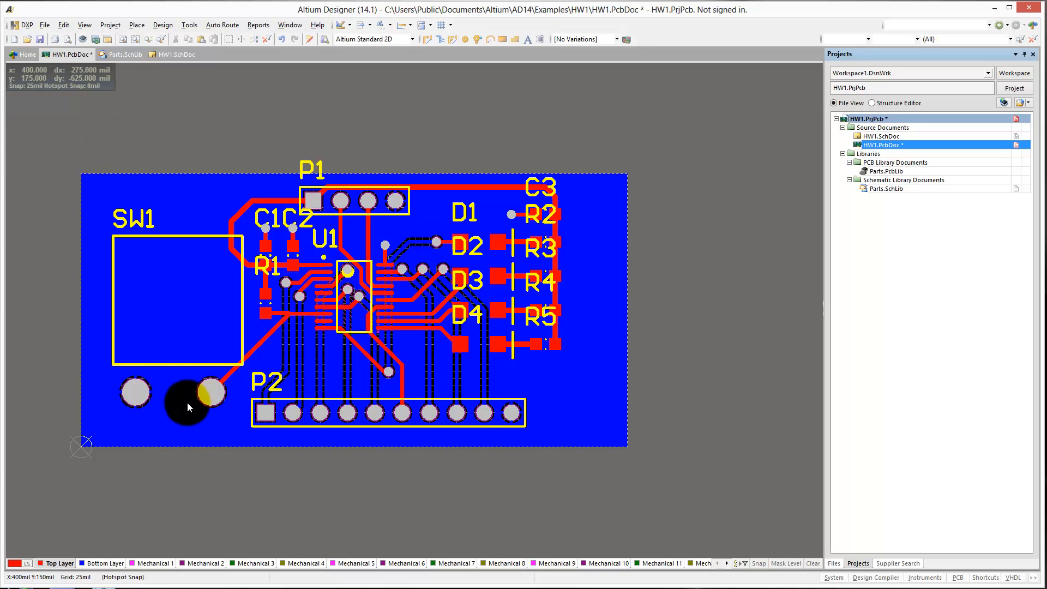